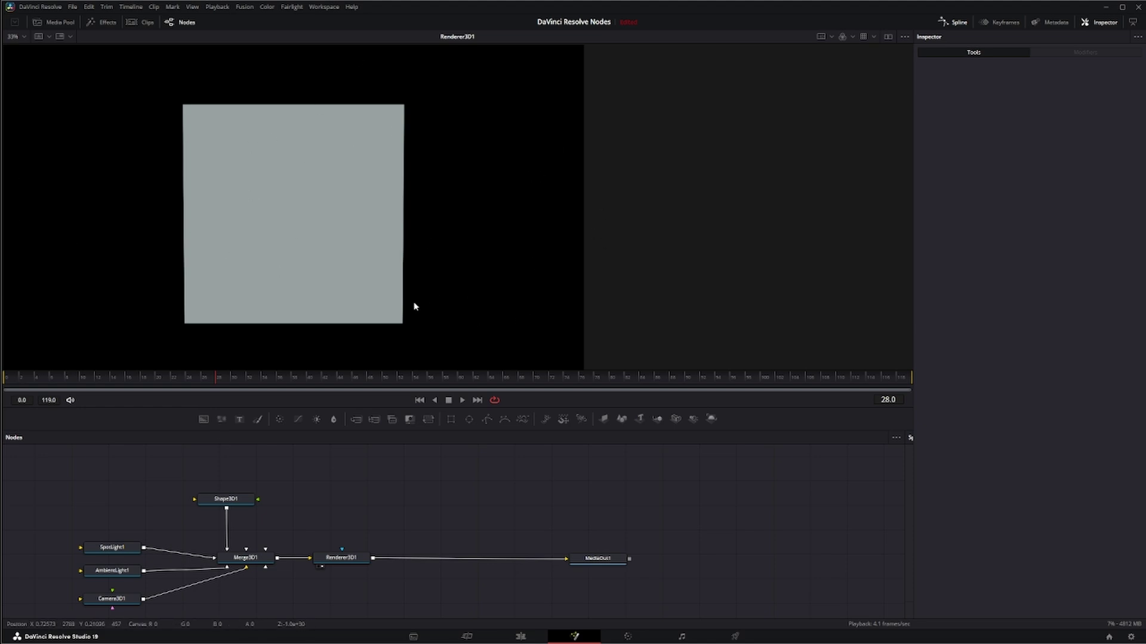
# Step: Select the two lights and camera, then SpotLight1 alone, to check its position
pyautogui.moveTo(58, 504); pyautogui.dragTo(158, 610)
pyautogui.click(119, 546)
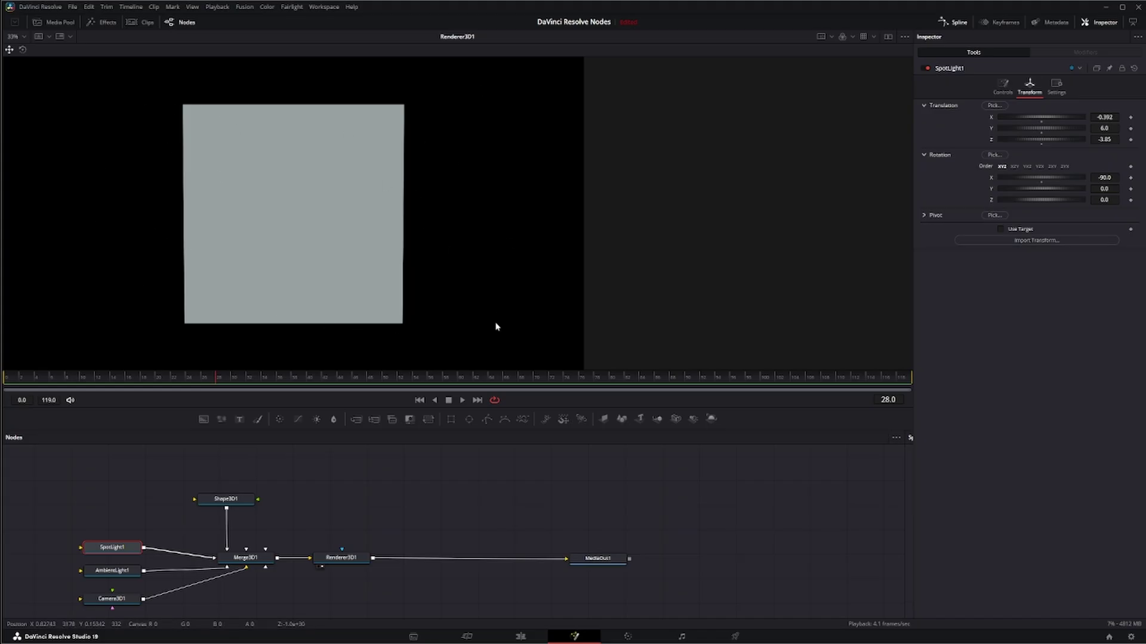
pyautogui.click(290, 532)
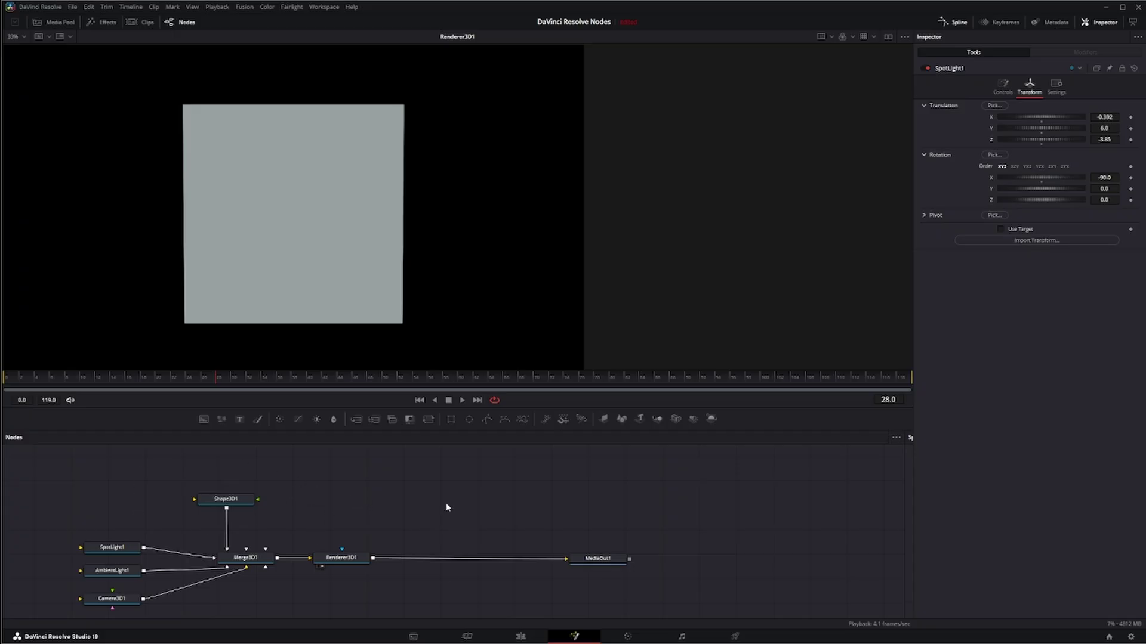
# Step: Detach Shape3D1 from Merge3D1 and route it through a new Merge3D2 feeding Merge3D1
pyautogui.click(226, 500)
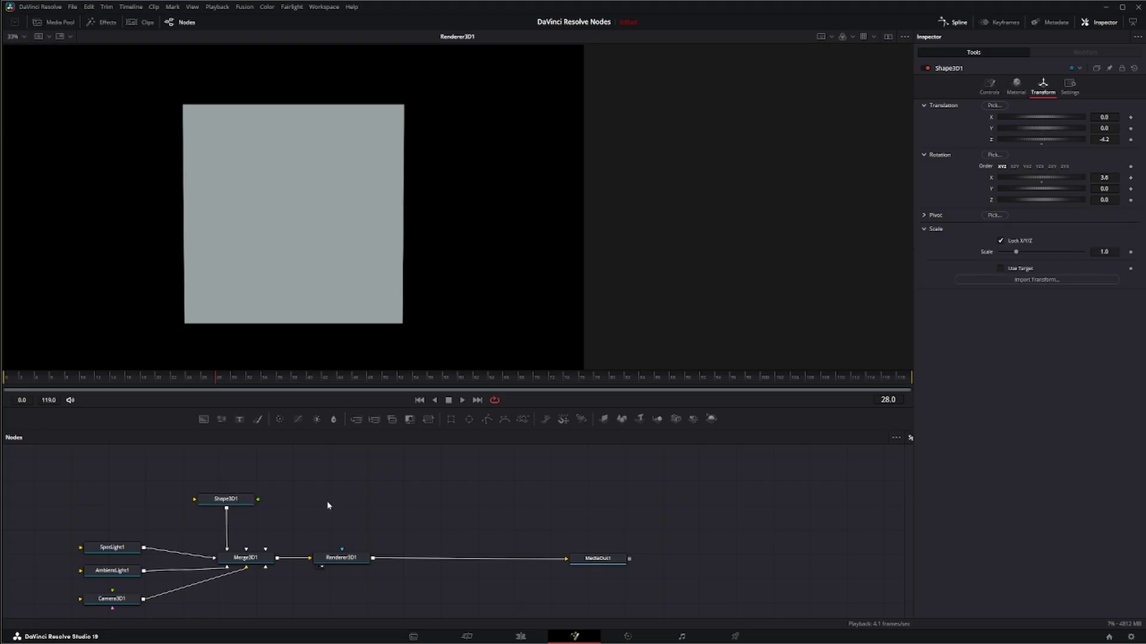
pyautogui.moveTo(232, 500); pyautogui.dragTo(196, 485)
pyautogui.click(334, 521)
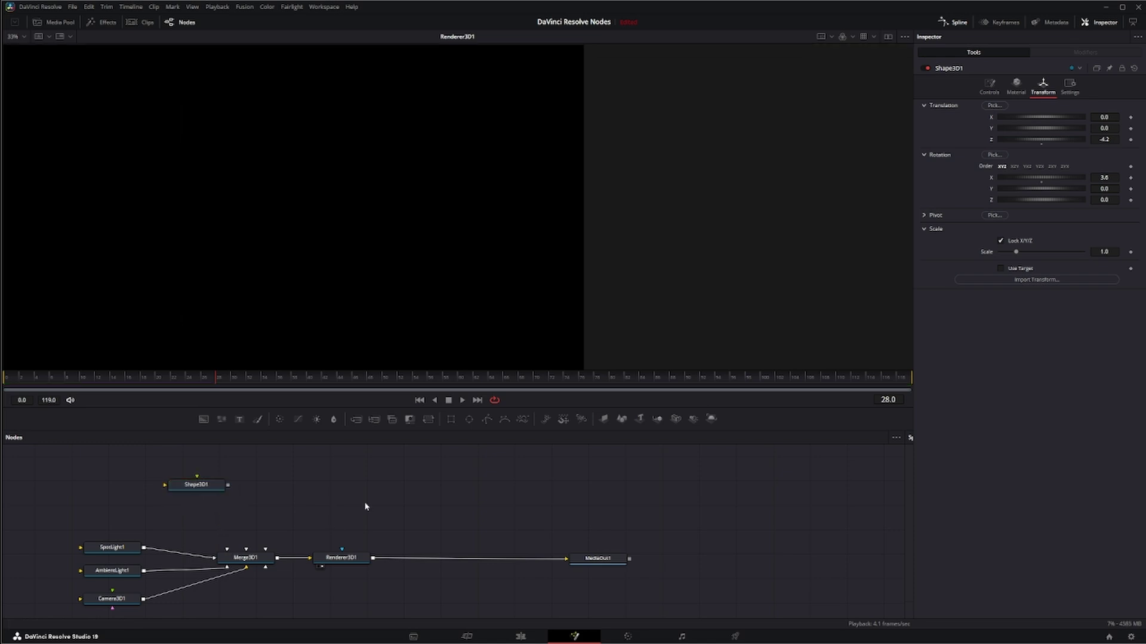
pyautogui.moveTo(657, 419)
pyautogui.mouseDown()
pyautogui.moveTo(651, 430)
pyautogui.moveTo(347, 501)
pyautogui.moveTo(246, 505)
pyautogui.moveTo(236, 472)
pyautogui.mouseUp()
pyautogui.moveTo(303, 503); pyautogui.dragTo(243, 468)
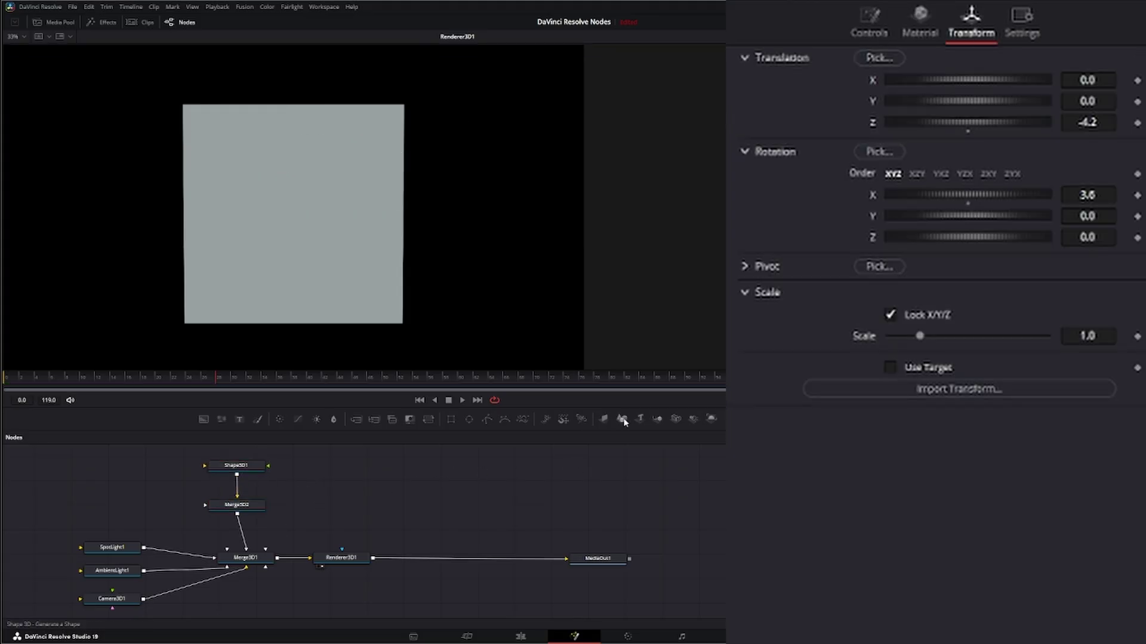
# Step: Add a second plane, Shape3D2, into Merge3D2 and set its Translation Z to -4.0
pyautogui.moveTo(621, 419); pyautogui.dragTo(268, 505)
pyautogui.click(971, 21)
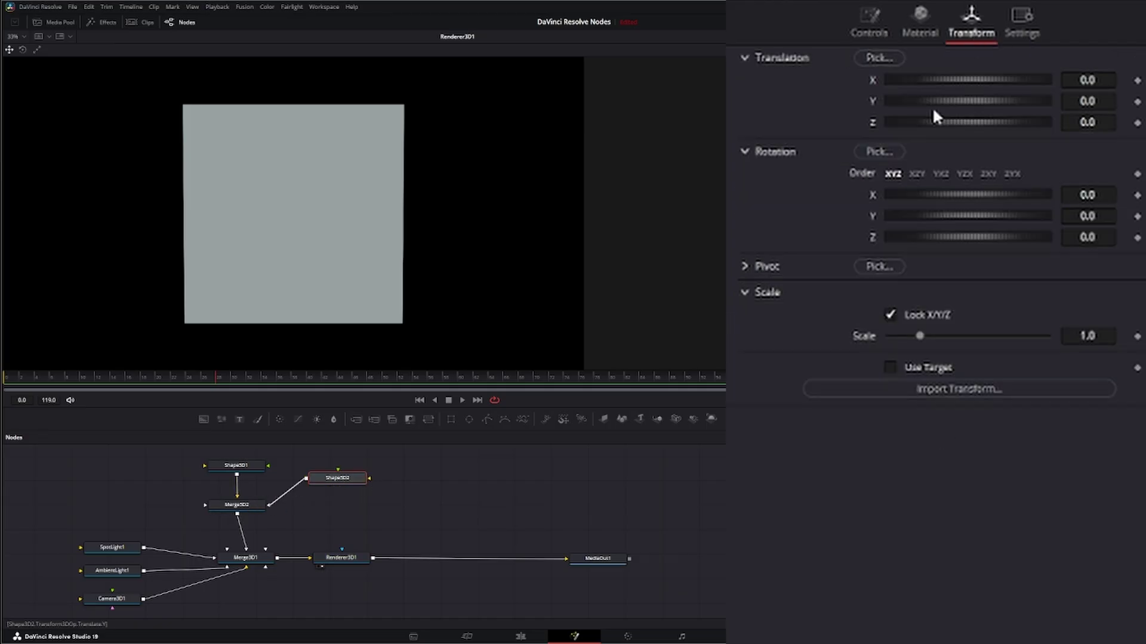
pyautogui.click(1096, 122)
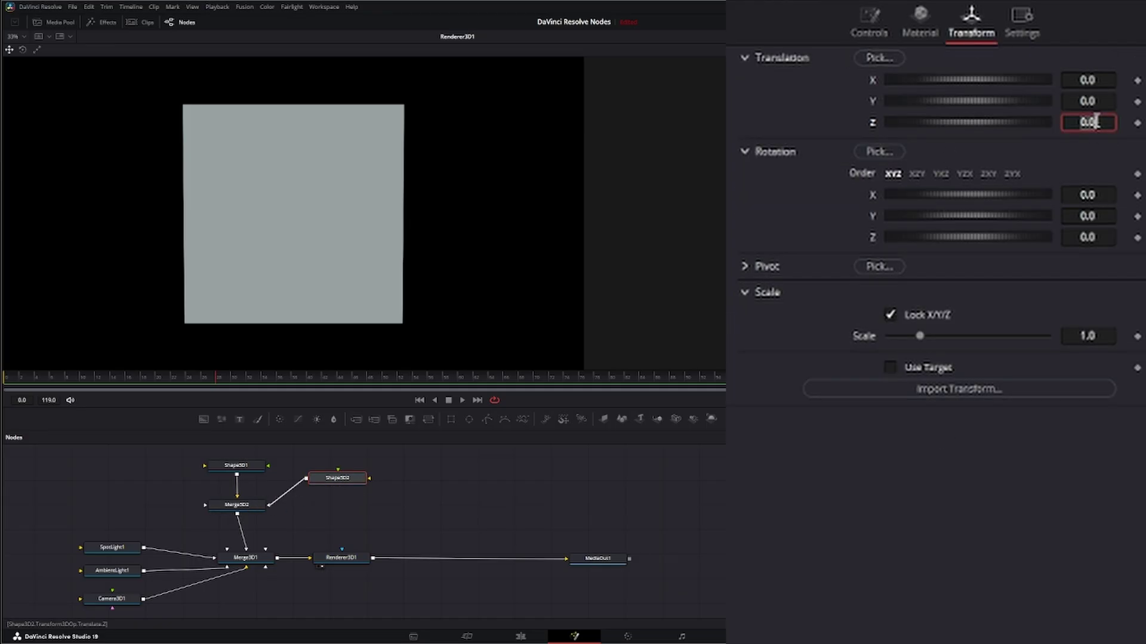
pyautogui.write('-4')
pyautogui.press('Tab')
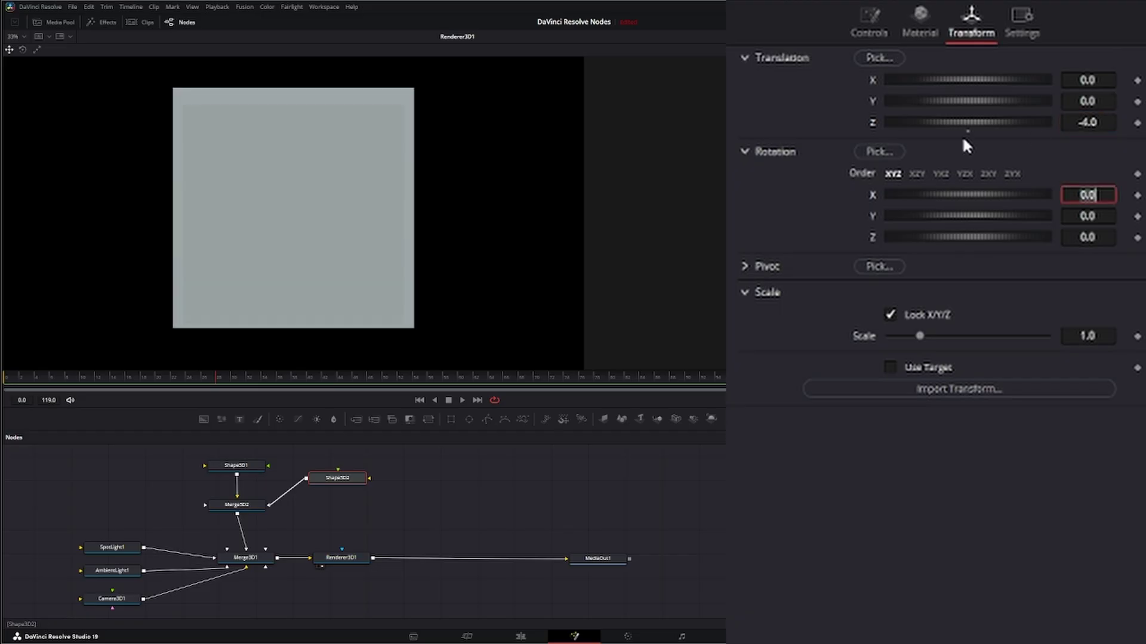
# Step: Unlock Shape3D2's width/height and size it to 3.58 by 3.74
pyautogui.click(869, 24)
pyautogui.click(890, 81)
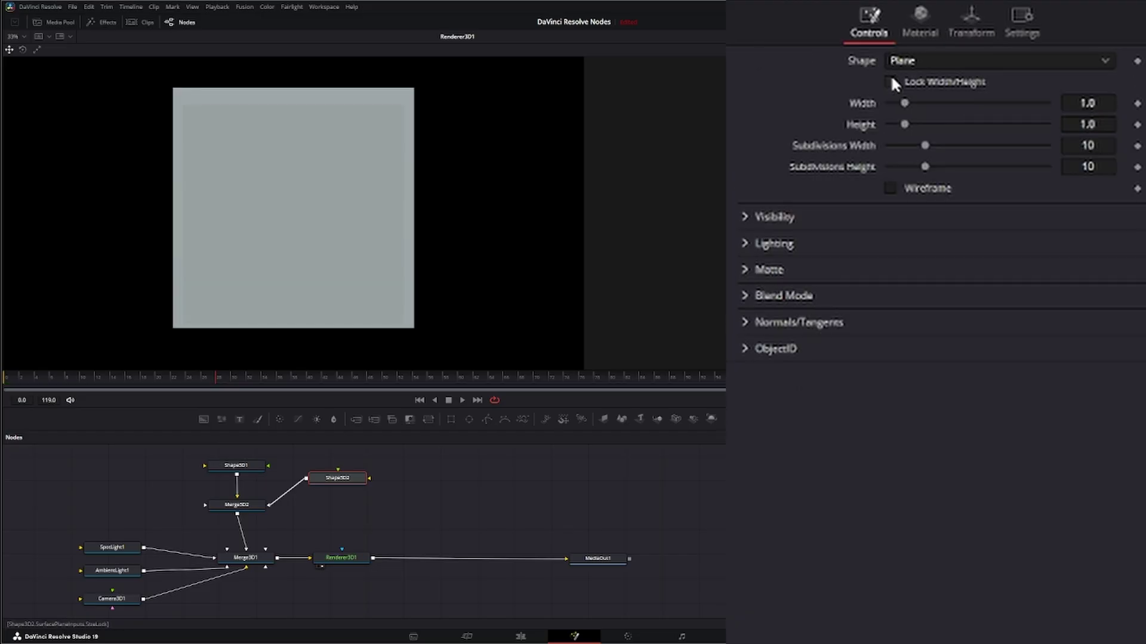
pyautogui.moveTo(905, 103); pyautogui.dragTo(918, 124)
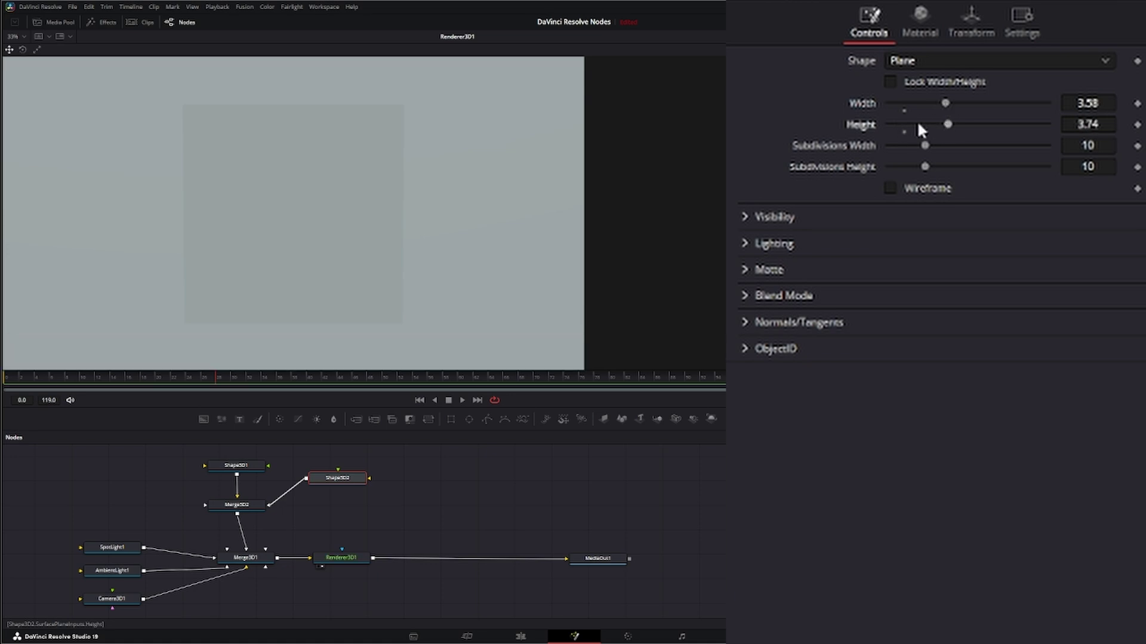
# Step: Insert a Transform 3D node between Merge3D2 and Merge3D1
pyautogui.click(545, 500)
pyautogui.hotkey('shift', 'space')
pyautogui.write('UV Map 3D')
pyautogui.hotkey('ctrl', 'a')
pyautogui.write('tran')
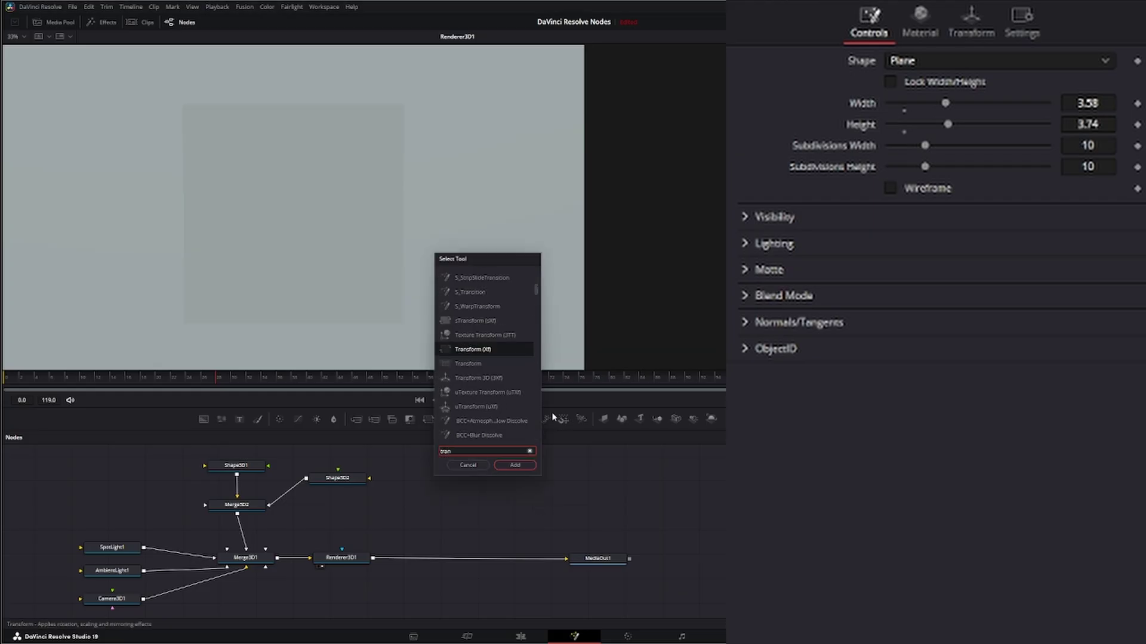
pyautogui.write('sform 3d')
pyautogui.click(515, 465)
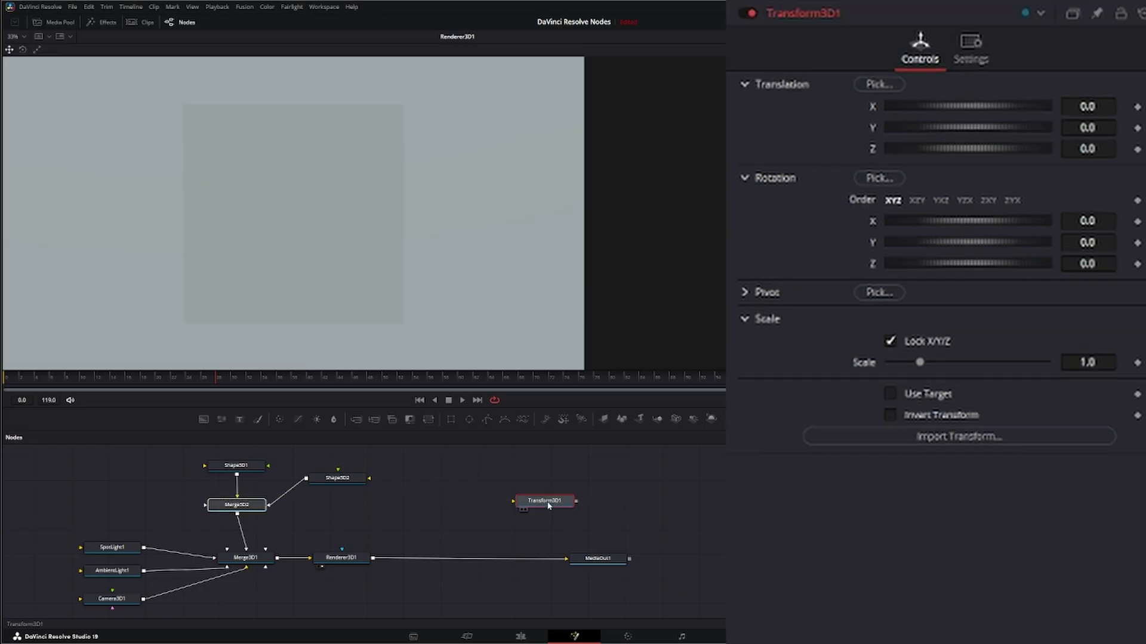
pyautogui.moveTo(549, 504); pyautogui.dragTo(231, 535)
# Step: Try a Y rotation on Transform3D1, reset it to 0, and view Merge3D1 from above
pyautogui.moveTo(166, 482); pyautogui.dragTo(258, 527)
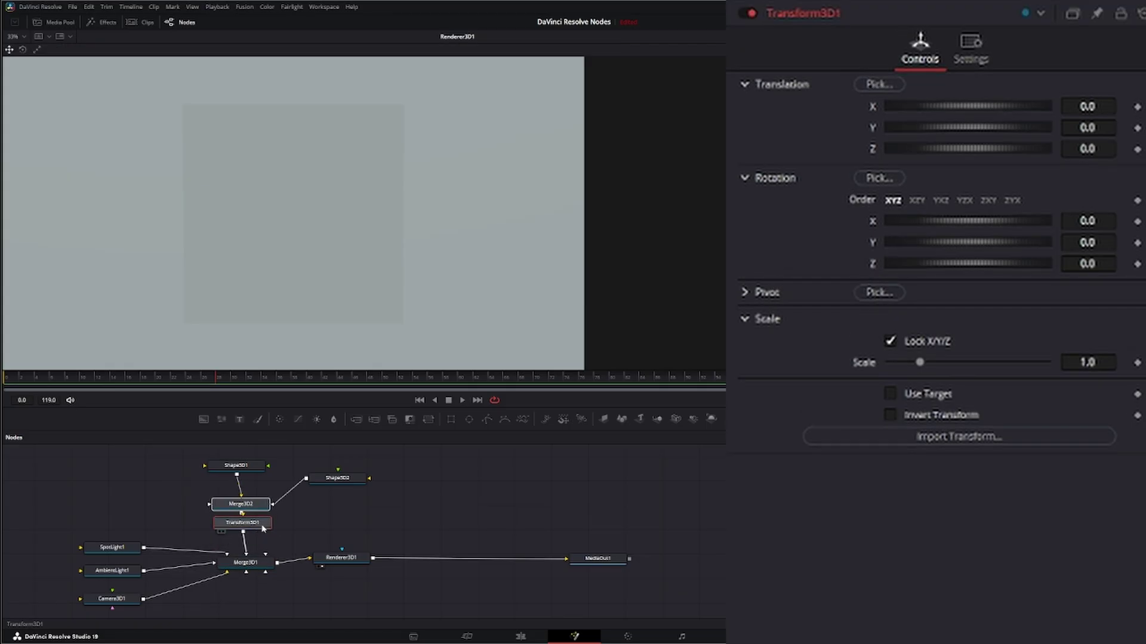
pyautogui.click(253, 528)
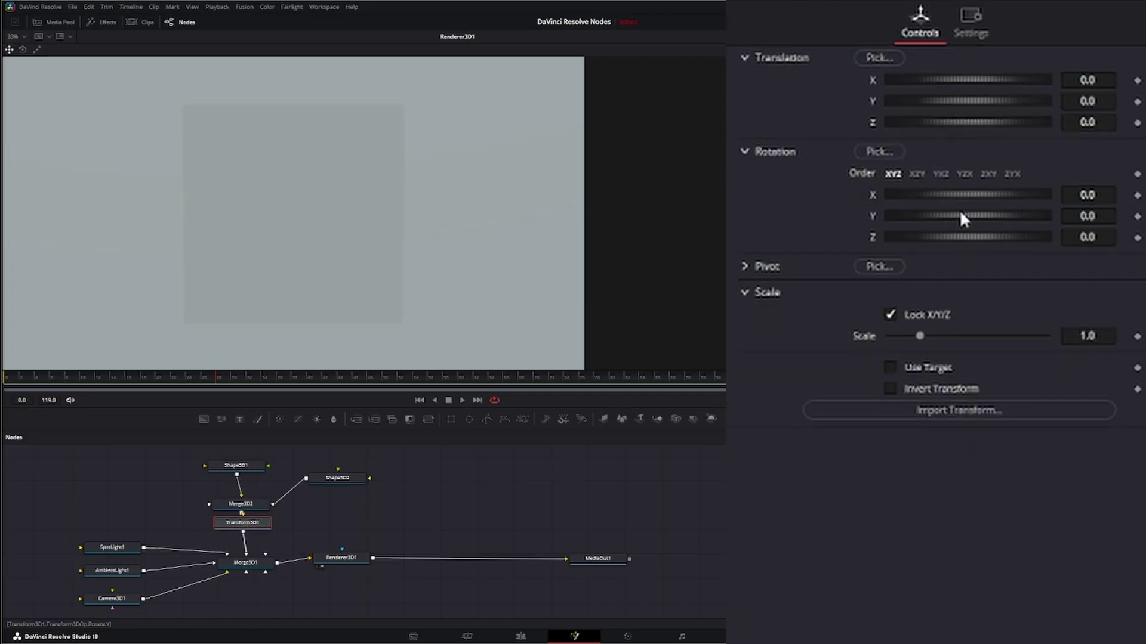
pyautogui.moveTo(960, 214); pyautogui.dragTo(958, 213)
pyautogui.doubleClick(871, 216)
pyautogui.moveTo(257, 567); pyautogui.dragTo(280, 314)
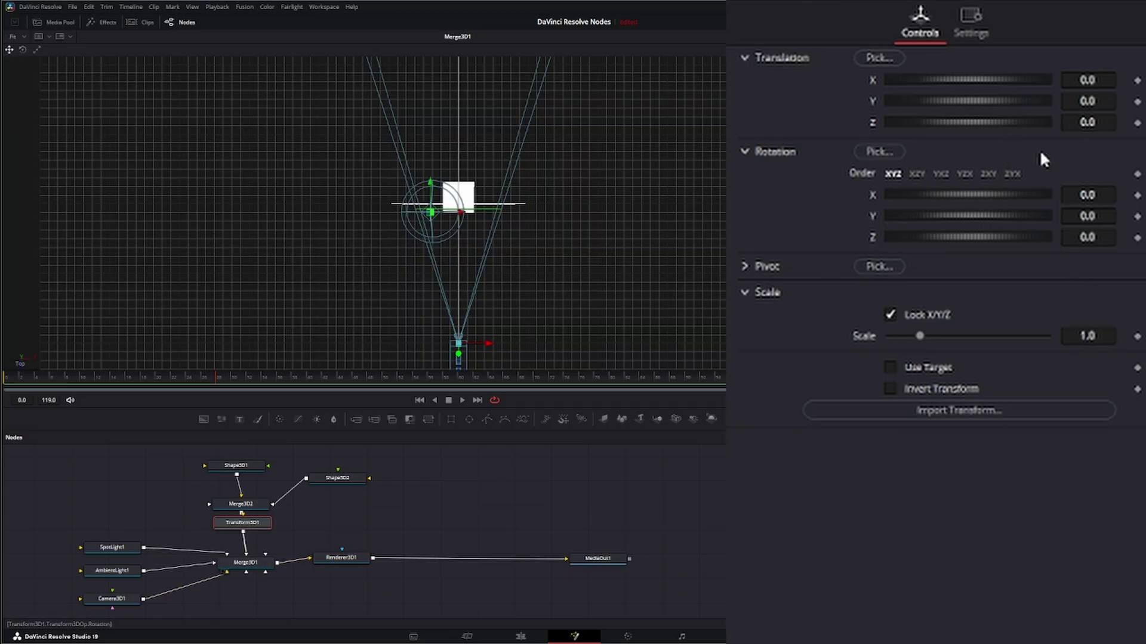
# Step: Set Transform3D1's pivot Z to -4.0 and rotate the planes 90.9 on Y
pyautogui.click(745, 266)
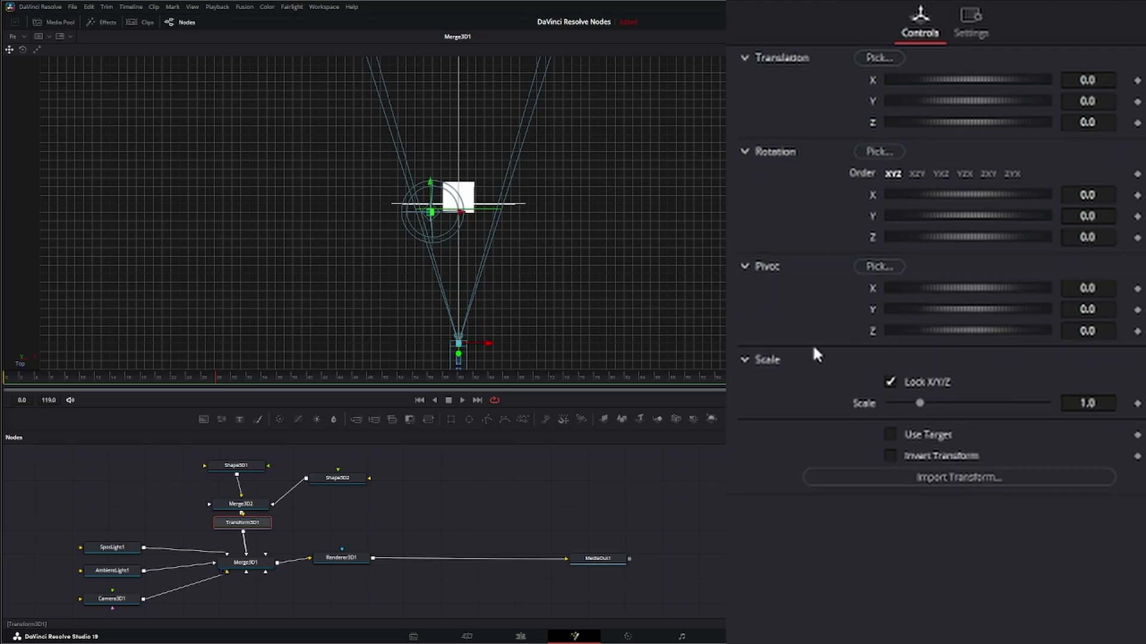
pyautogui.click(1110, 331)
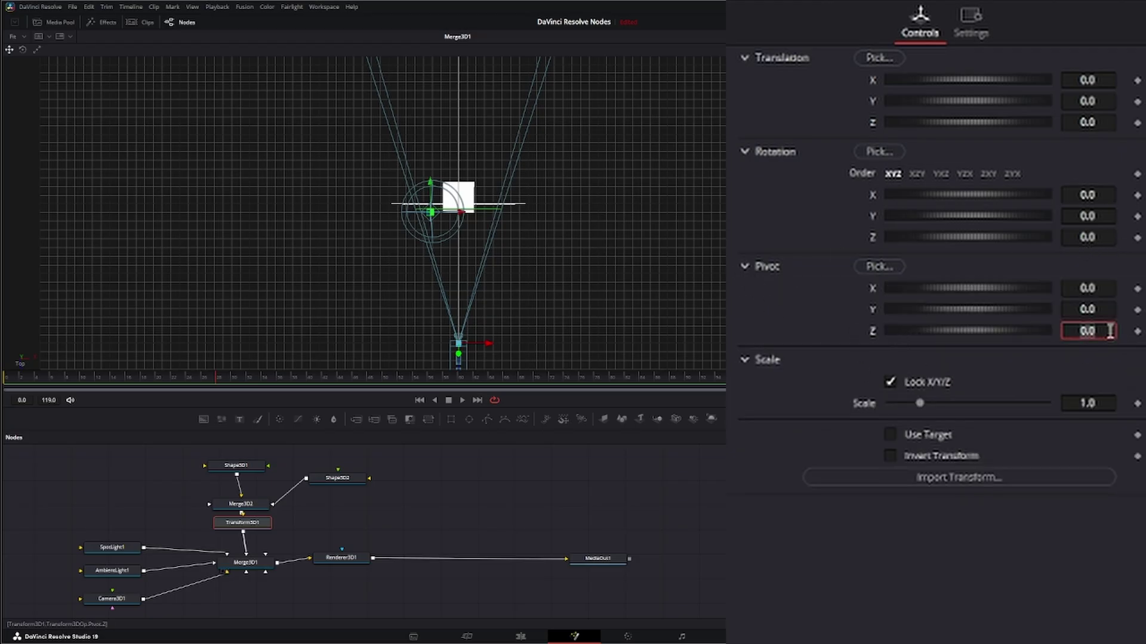
pyautogui.write('-4')
pyautogui.press('Tab')
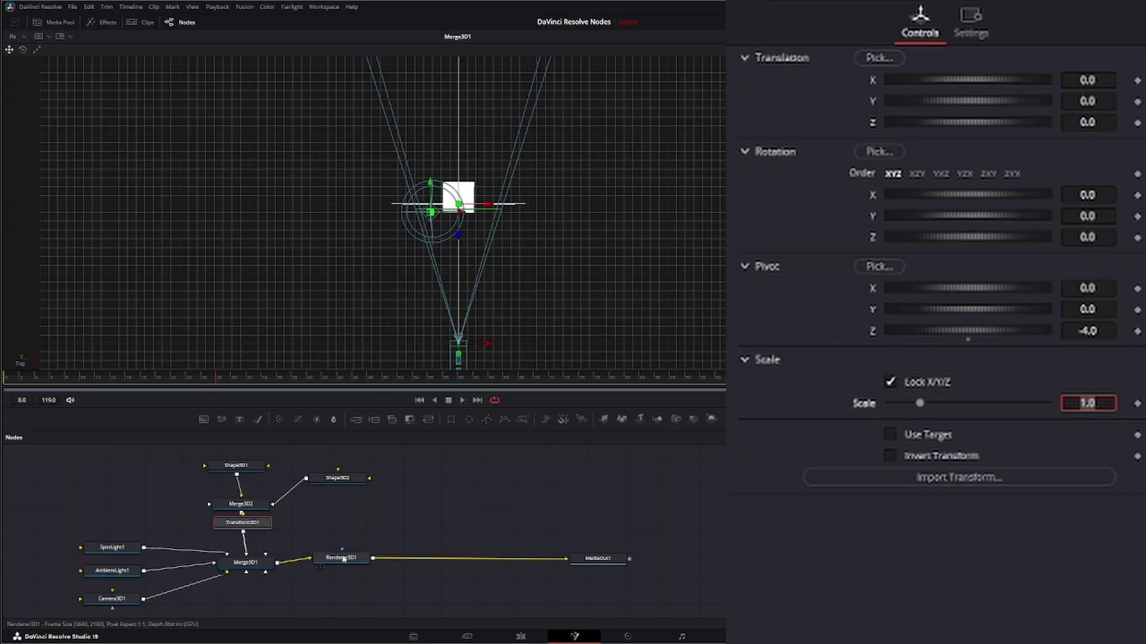
pyautogui.moveTo(351, 559); pyautogui.dragTo(361, 314)
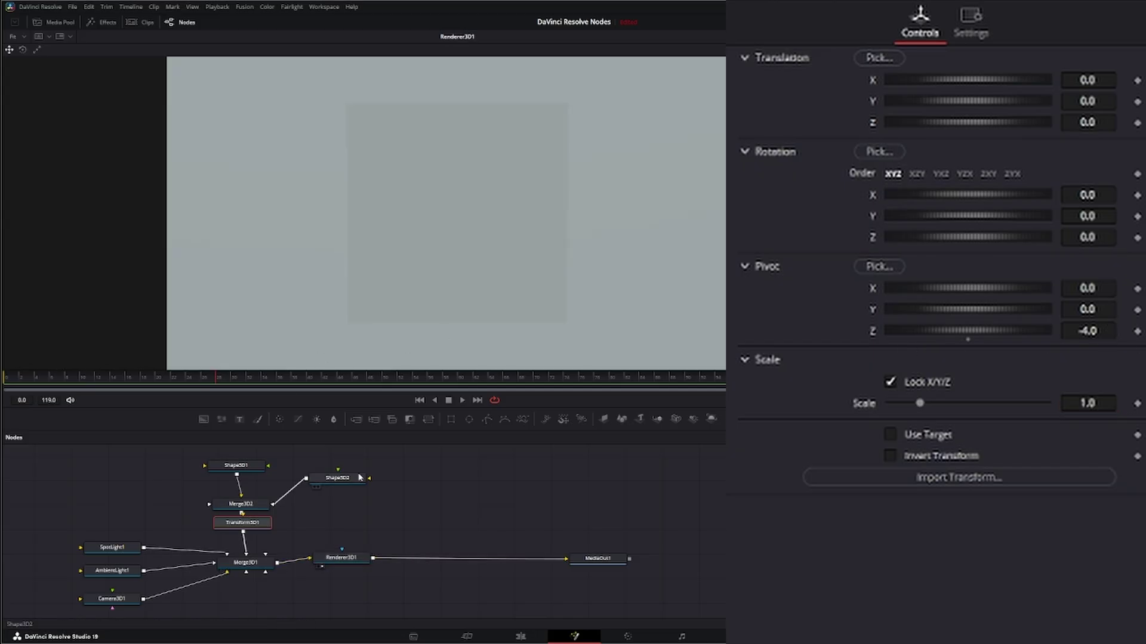
pyautogui.moveTo(942, 215); pyautogui.dragTo(985, 216)
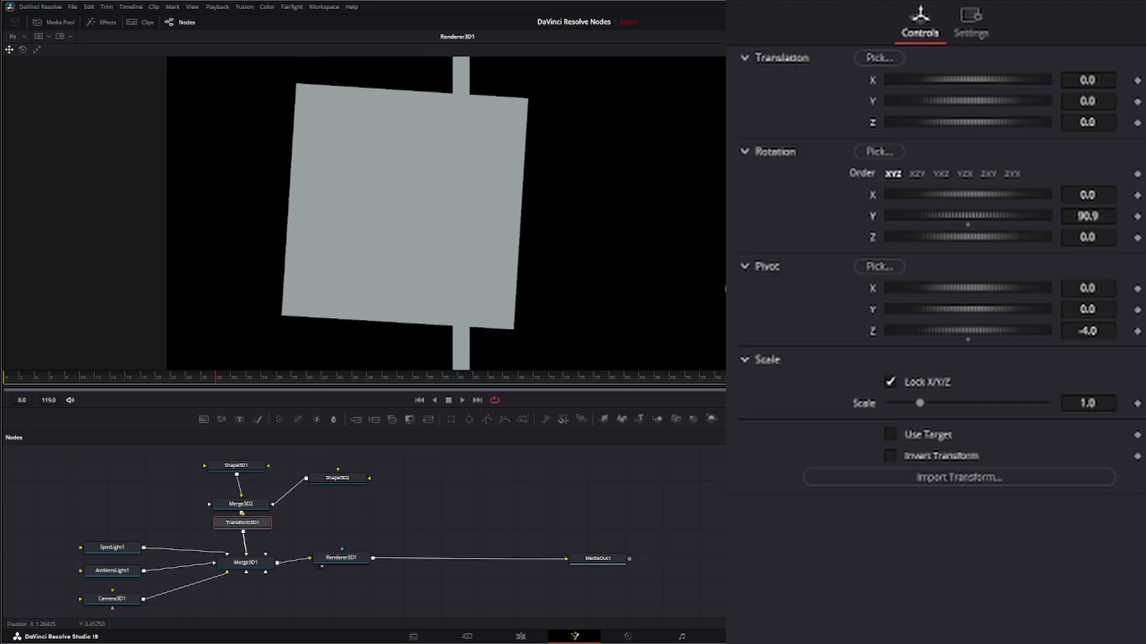
# Step: Reset Shape3D1's X rotation to 0 and nudge Shape3D2's Z from -4.0 to -3.94
pyautogui.click(237, 465)
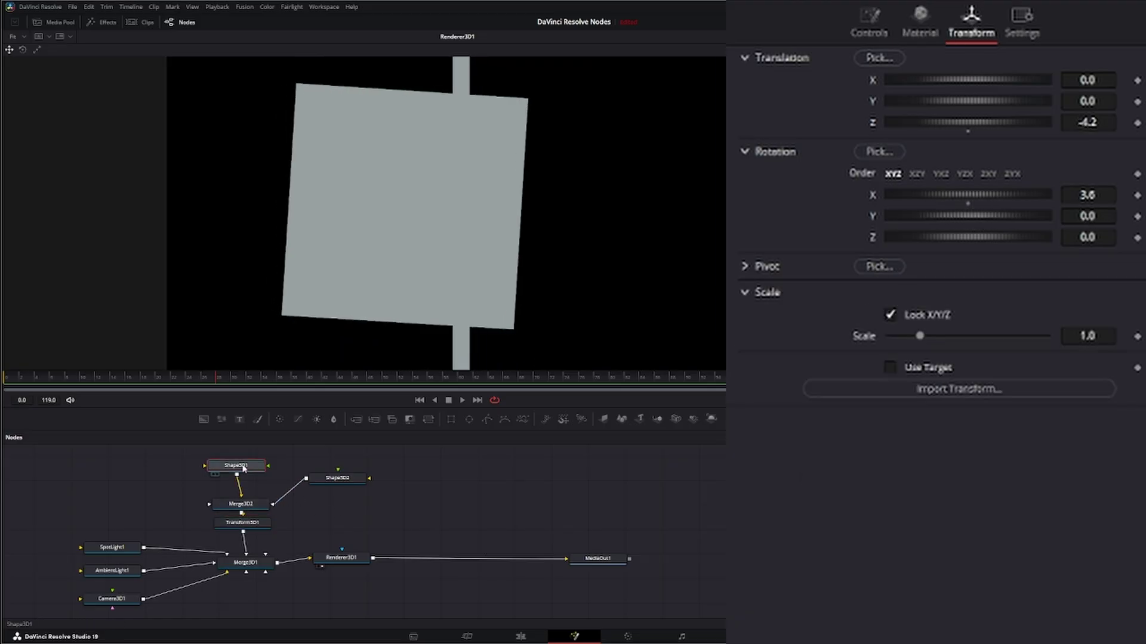
pyautogui.doubleClick(871, 191)
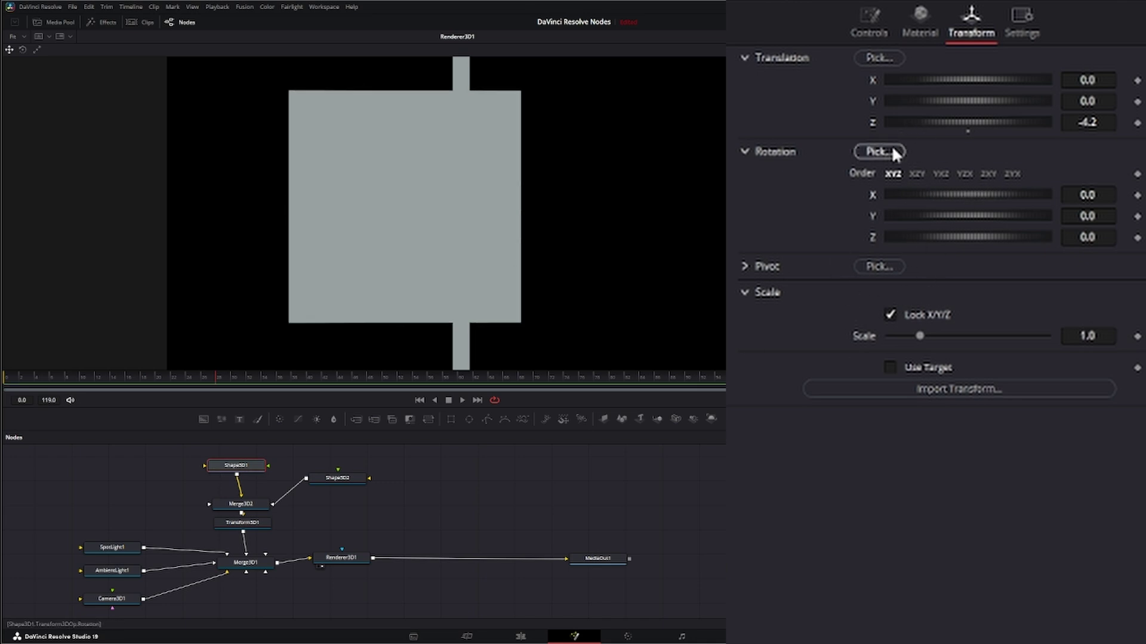
pyautogui.click(334, 481)
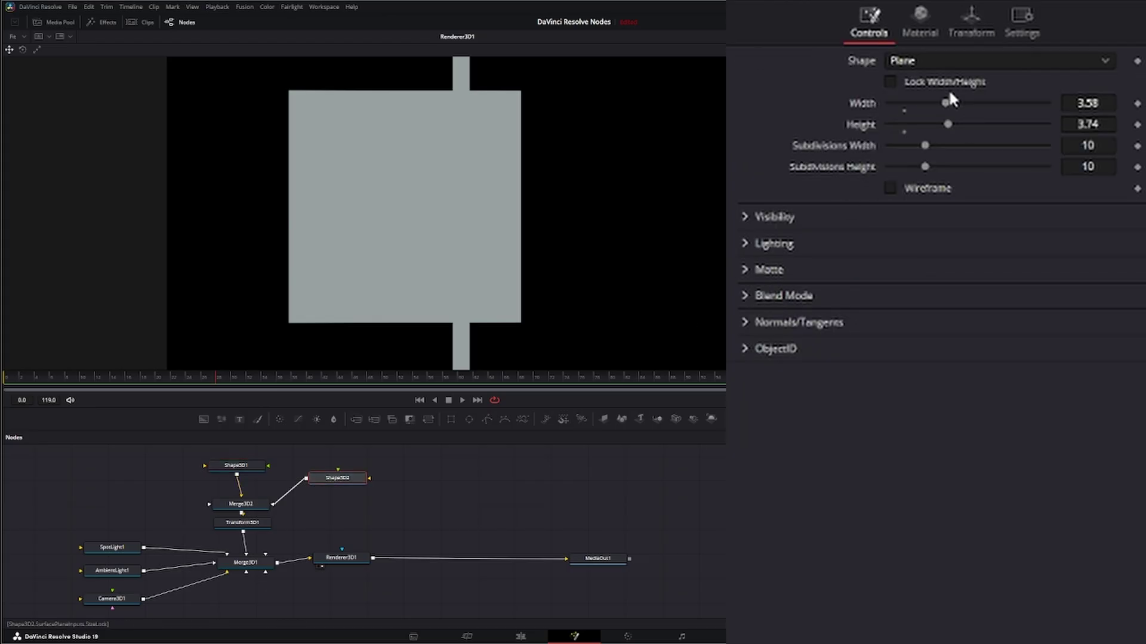
pyautogui.click(979, 22)
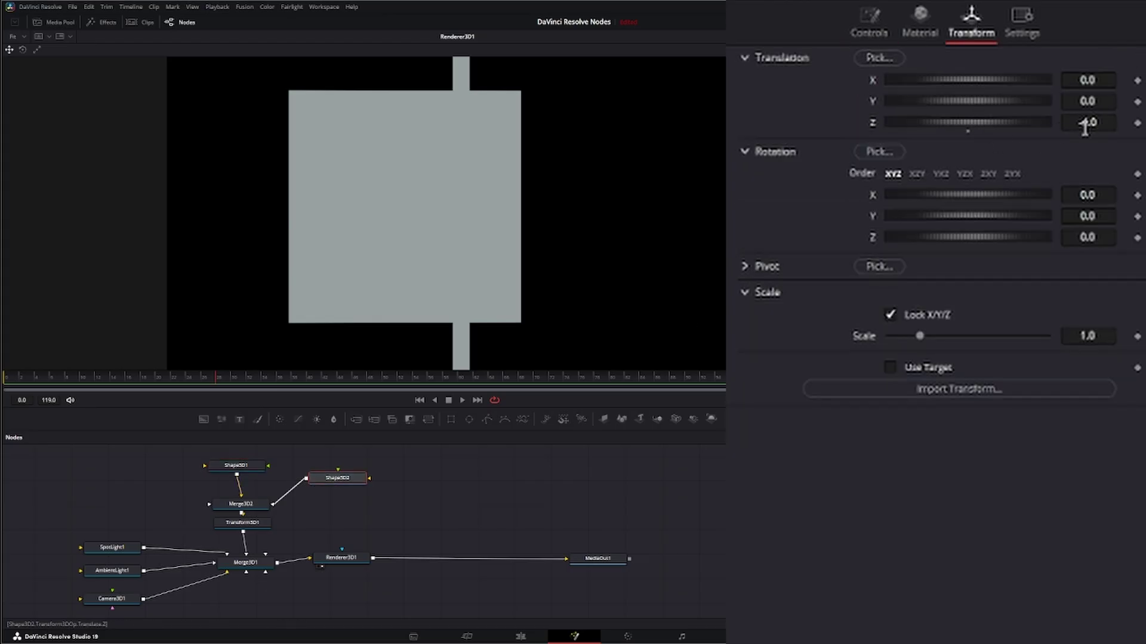
pyautogui.moveTo(1087, 121); pyautogui.dragTo(1098, 122)
# Step: Reset Transform3D1's Y rotation to 0.0 and select Merge3D2
pyautogui.click(242, 523)
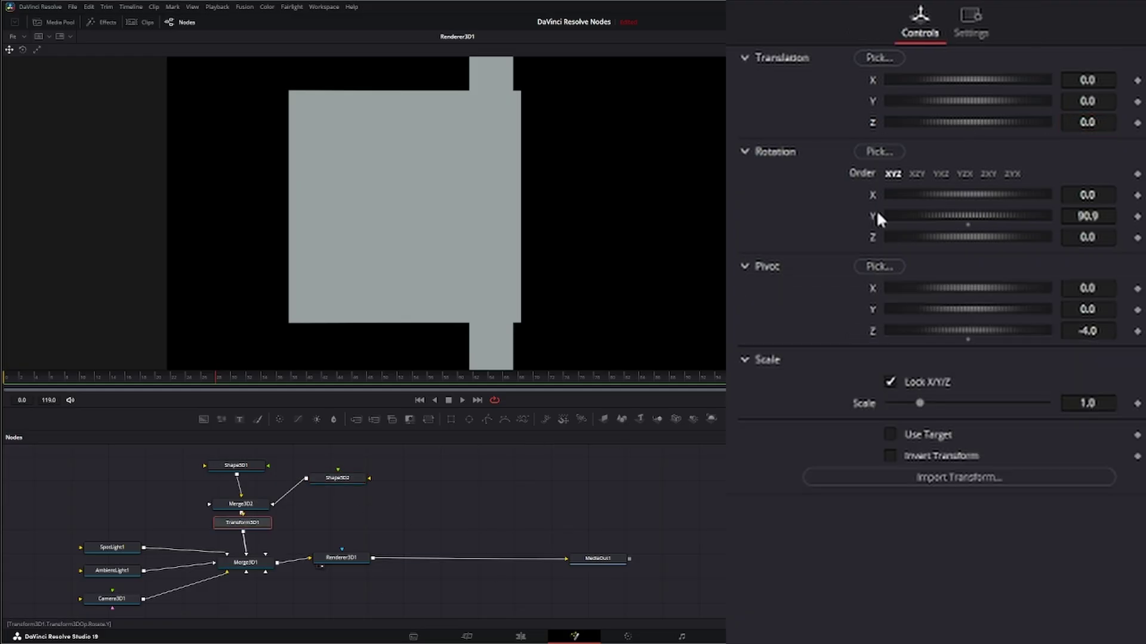
pyautogui.doubleClick(873, 216)
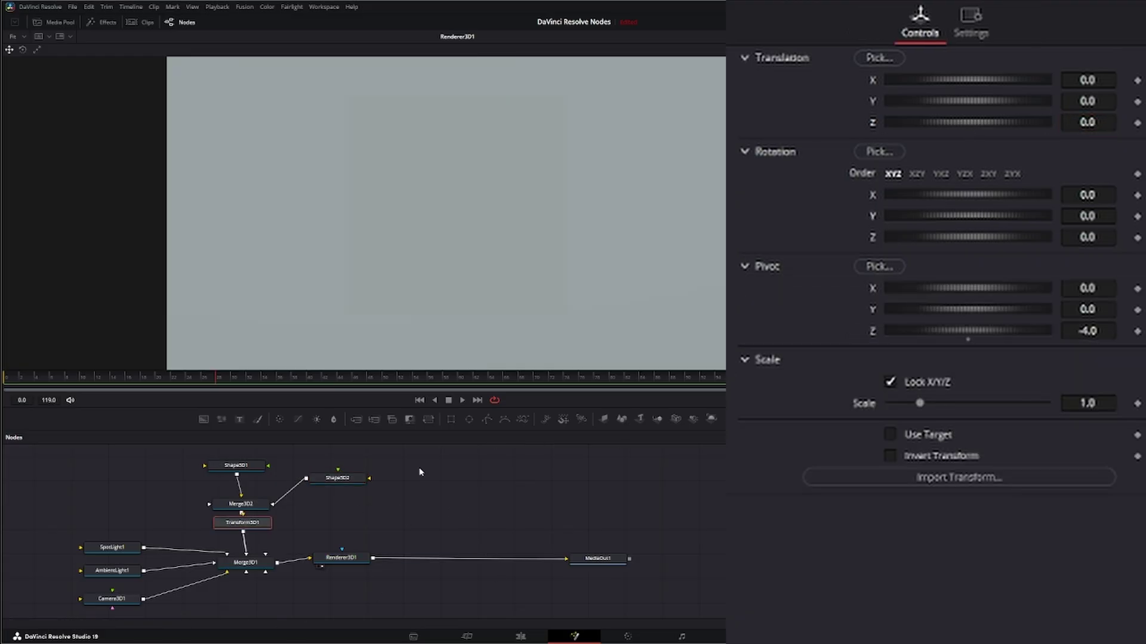
pyautogui.moveTo(241, 504); pyautogui.dragTo(238, 503)
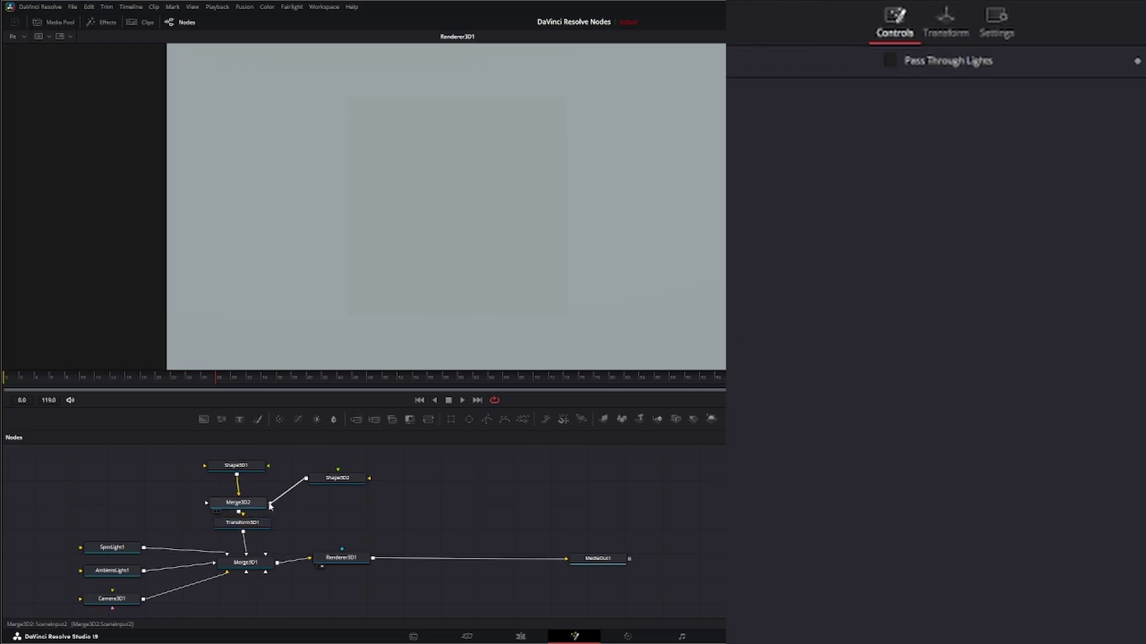
# Step: Disconnect Shape3D2 from Merge3D2 and import the albedo texture as MediaIn1
pyautogui.moveTo(270, 506); pyautogui.dragTo(335, 537)
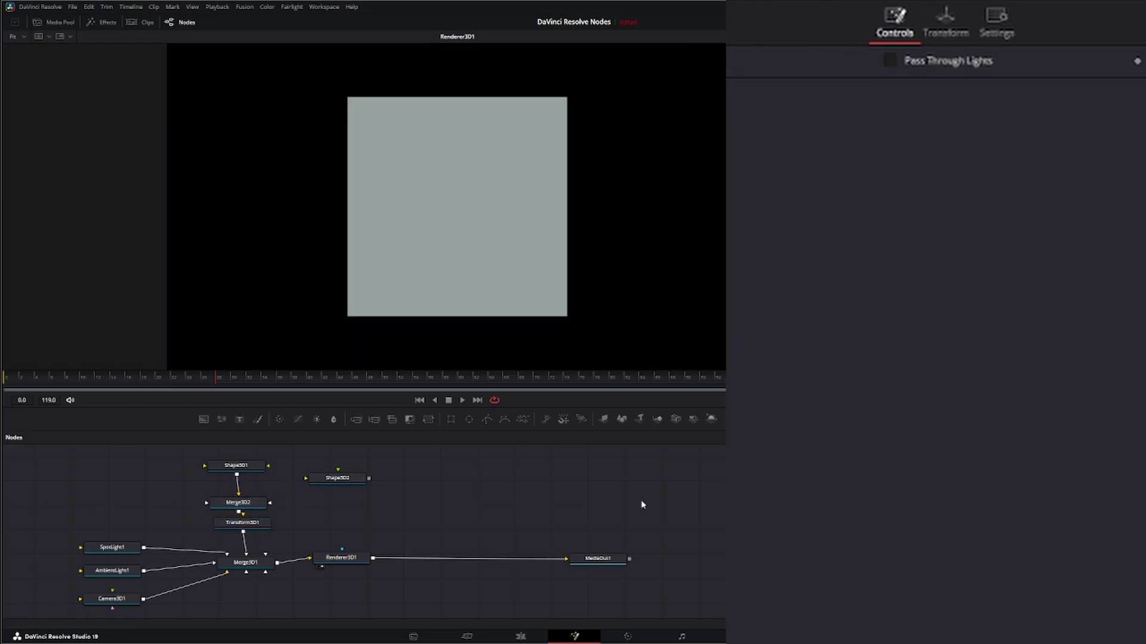
pyautogui.moveTo(155, 642)
pyautogui.moveTo(381, 526); pyautogui.dragTo(123, 469)
pyautogui.click(449, 525)
# Step: Add a Phong material, Phong1, with MediaIn1 feeding its diffuse colour
pyautogui.hotkey('shift', 'space')
pyautogui.write('bum')
pyautogui.press('BackSpace')
pyautogui.press('BackSpace')
pyautogui.press('BackSpace')
pyautogui.write('pho')
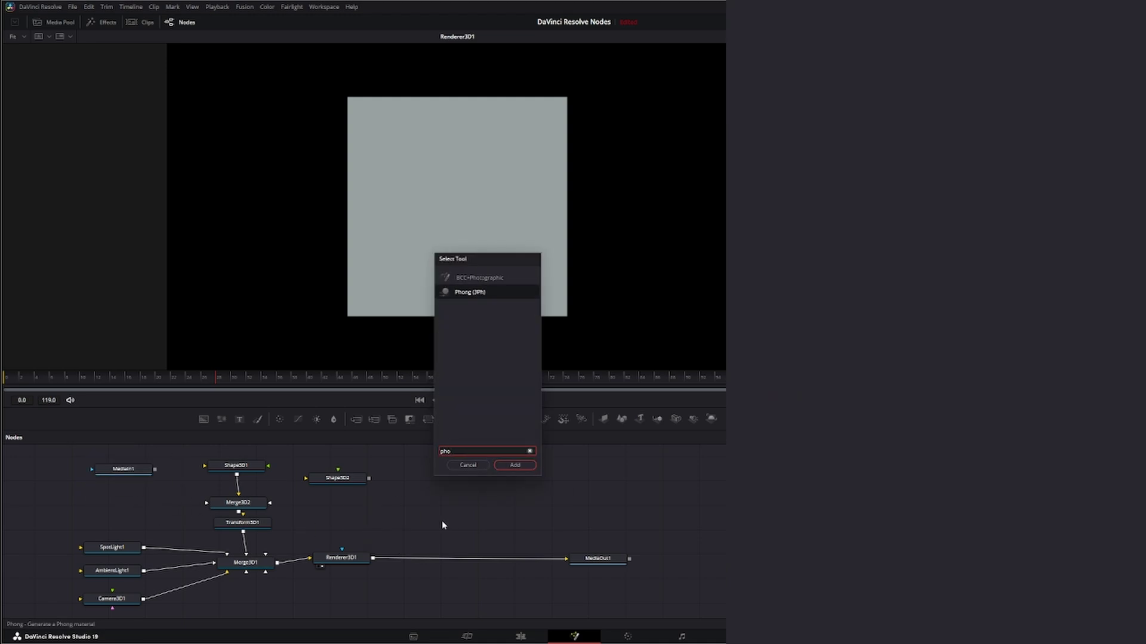
pyautogui.click(524, 468)
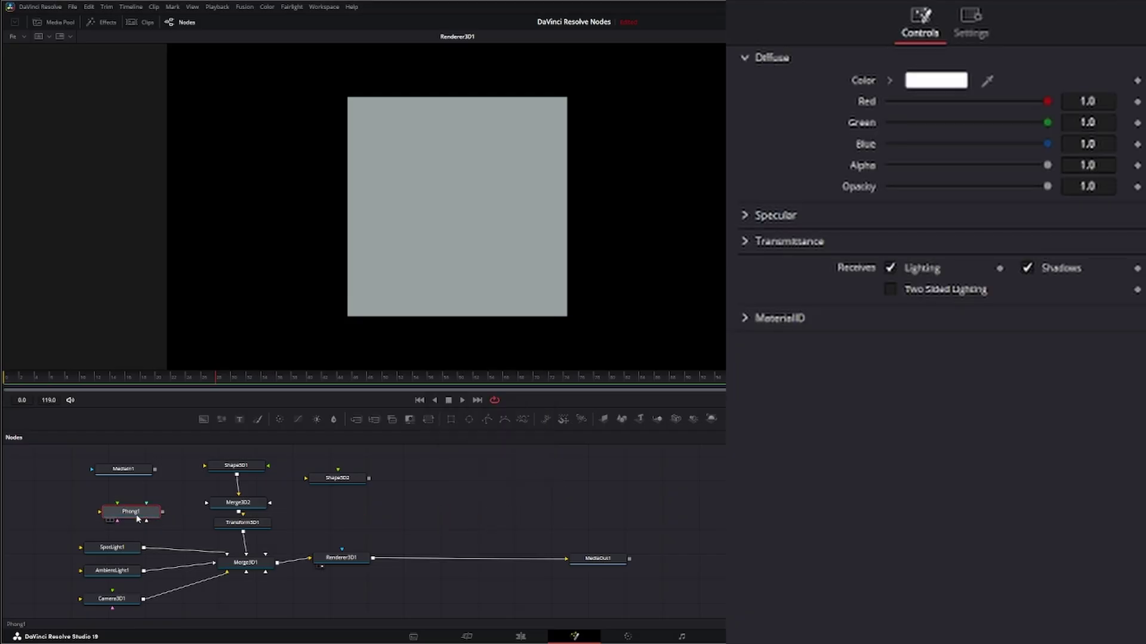
pyautogui.click(160, 483)
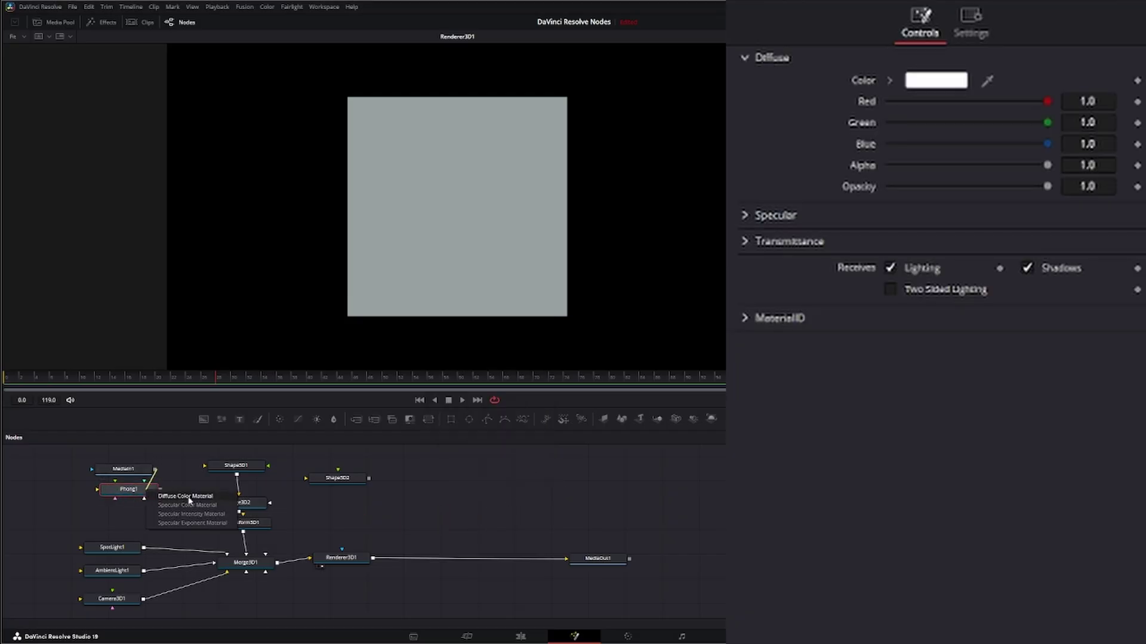
pyautogui.moveTo(137, 477)
pyautogui.mouseDown()
pyautogui.moveTo(74, 477)
pyautogui.moveTo(147, 471)
pyautogui.mouseUp()
# Step: Add a BumpMap node and wire it into Phong1's bump input
pyautogui.hotkey('shift', 'space')
pyautogui.write('pho')
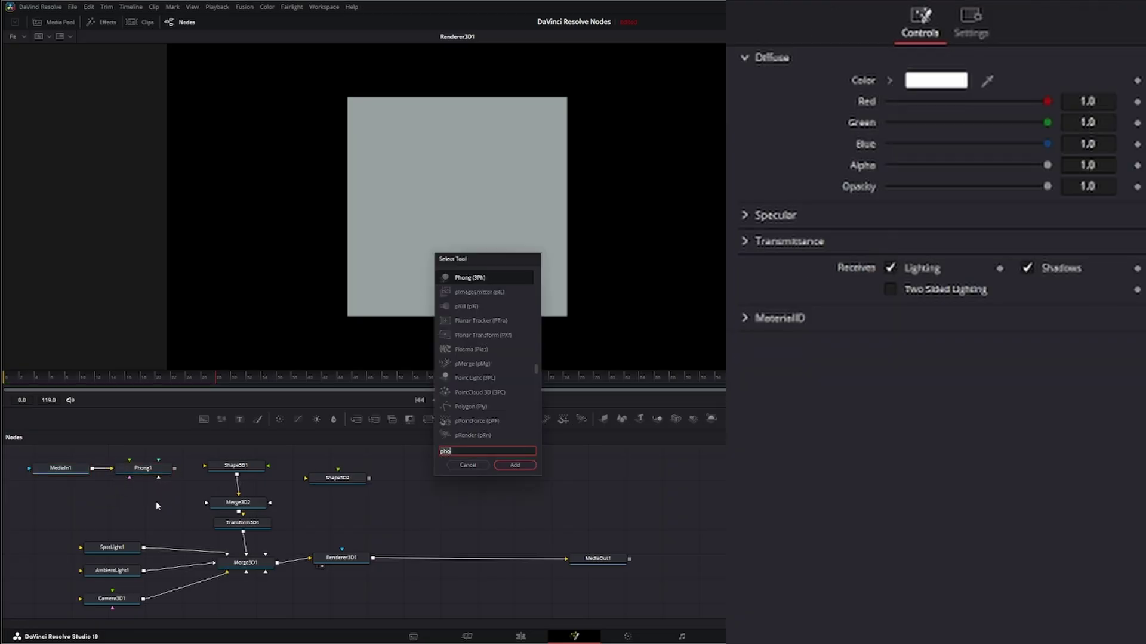
pyautogui.press('BackSpace')
pyautogui.press('BackSpace')
pyautogui.press('BackSpace')
pyautogui.write('bump')
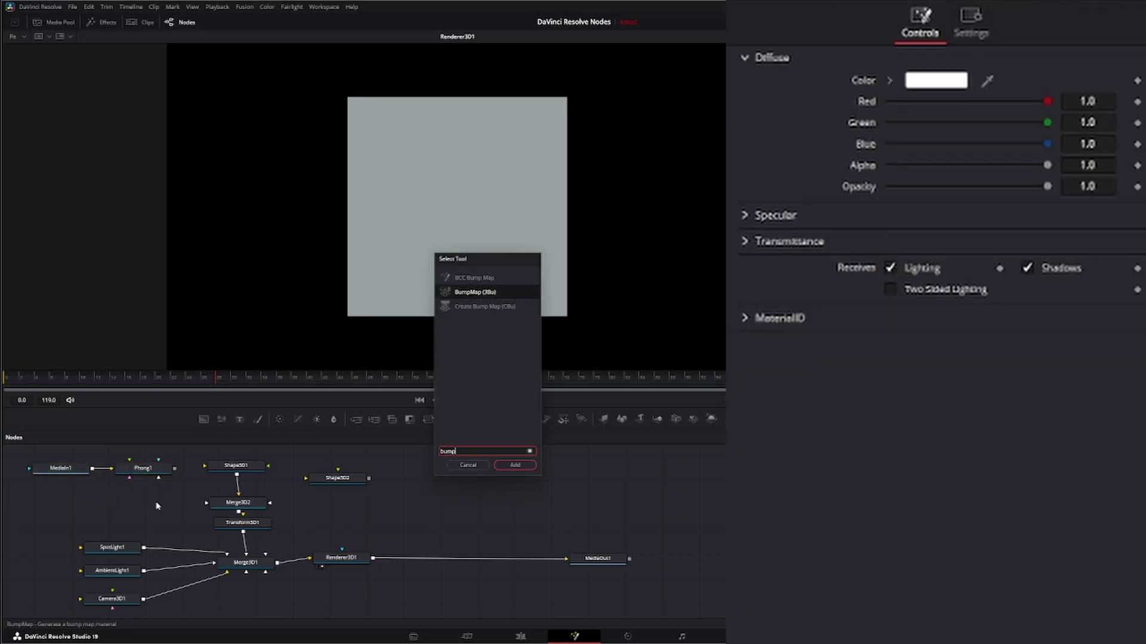
pyautogui.click(517, 465)
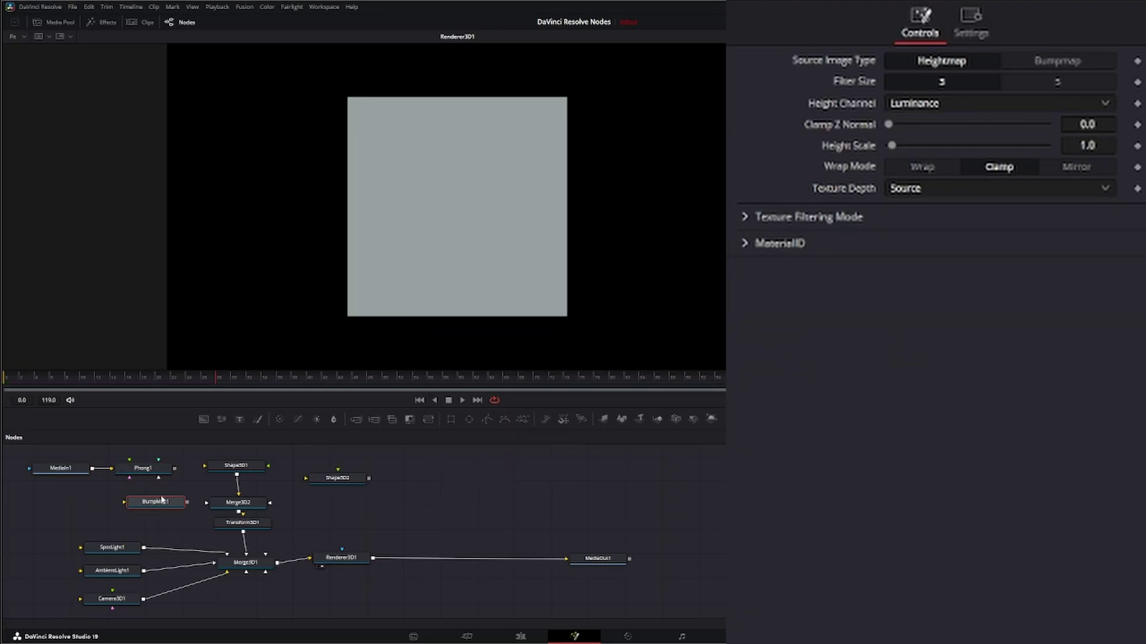
pyautogui.moveTo(158, 499); pyautogui.dragTo(112, 503)
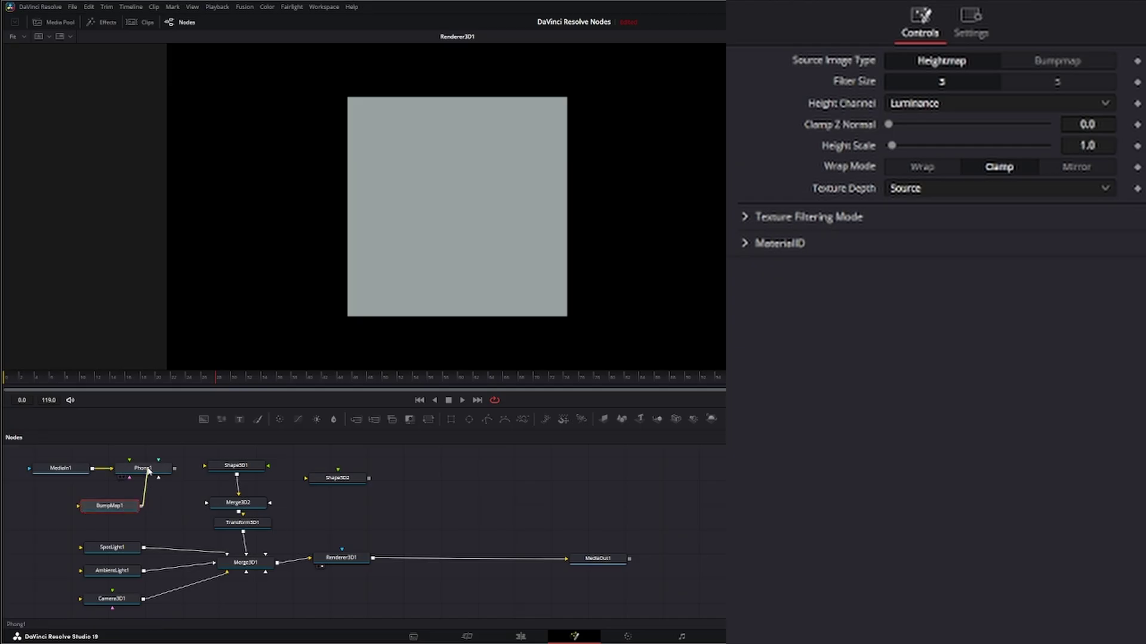
pyautogui.moveTo(148, 471); pyautogui.dragTo(171, 508)
pyautogui.click(179, 511)
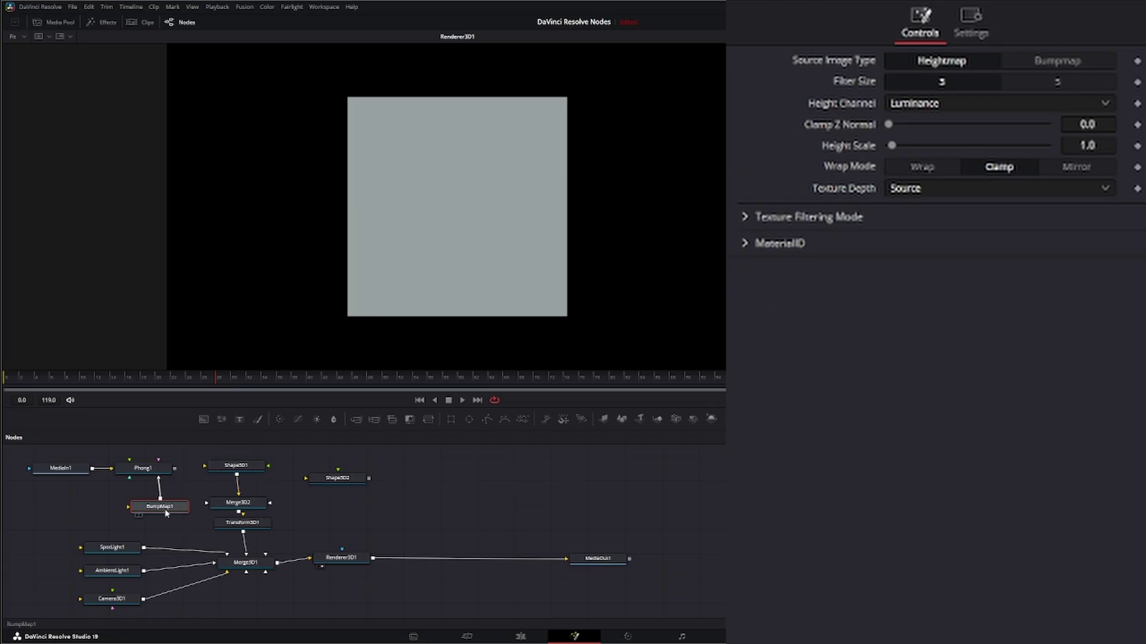
pyautogui.moveTo(166, 513); pyautogui.dragTo(134, 501)
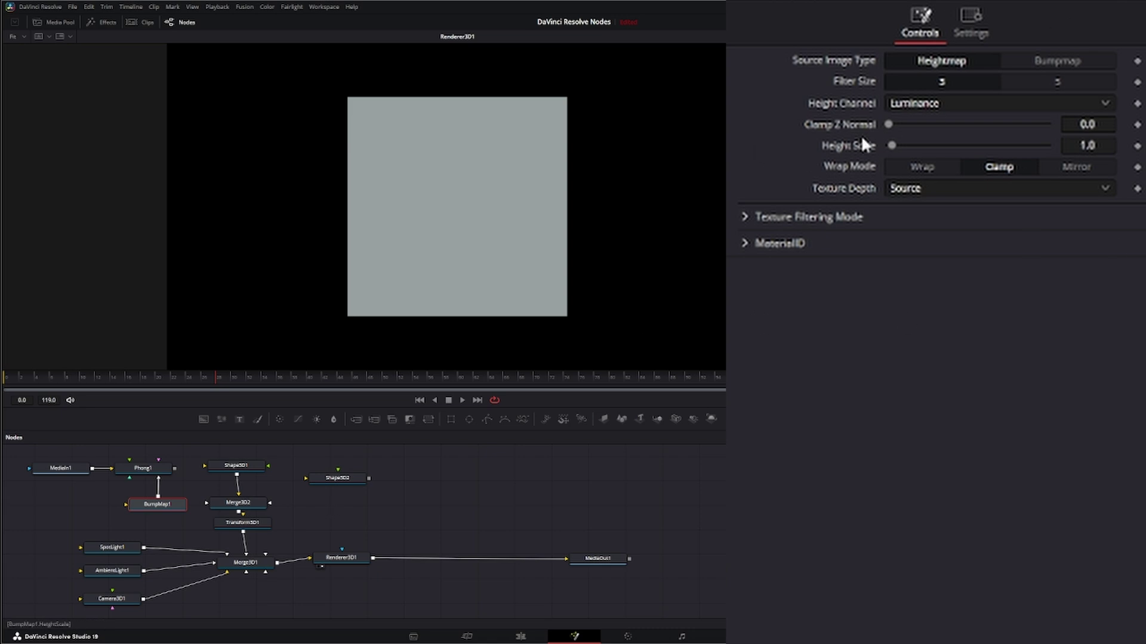
# Step: Toggle BumpMap1's Source Image Type, leaving it on Heightmap
pyautogui.click(1074, 62)
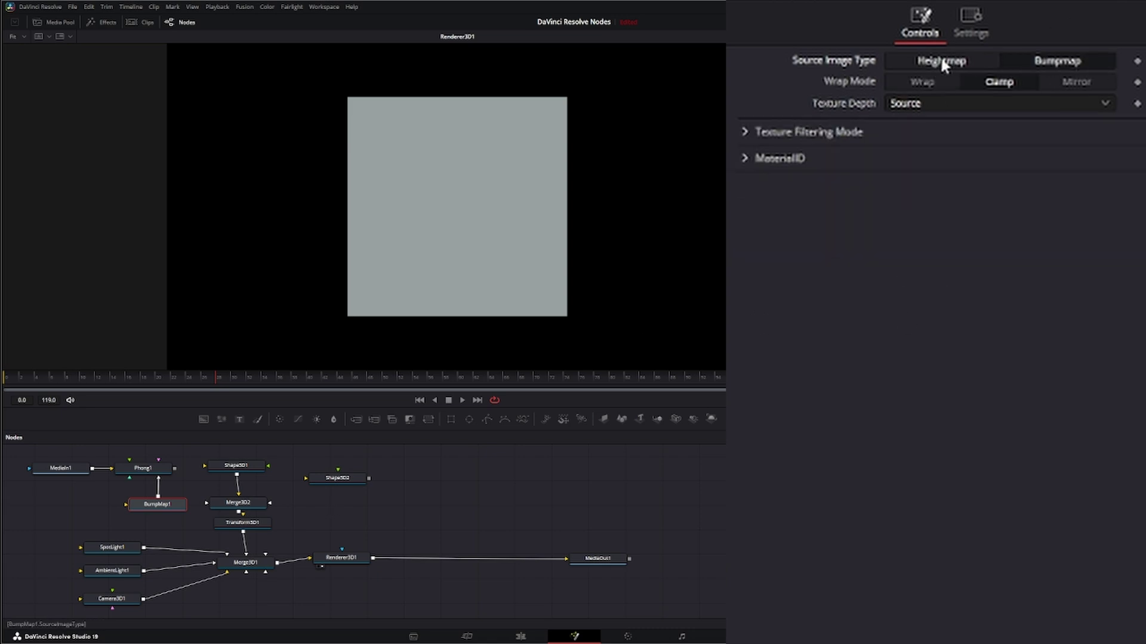
pyautogui.click(943, 64)
pyautogui.click(1070, 63)
pyautogui.click(962, 62)
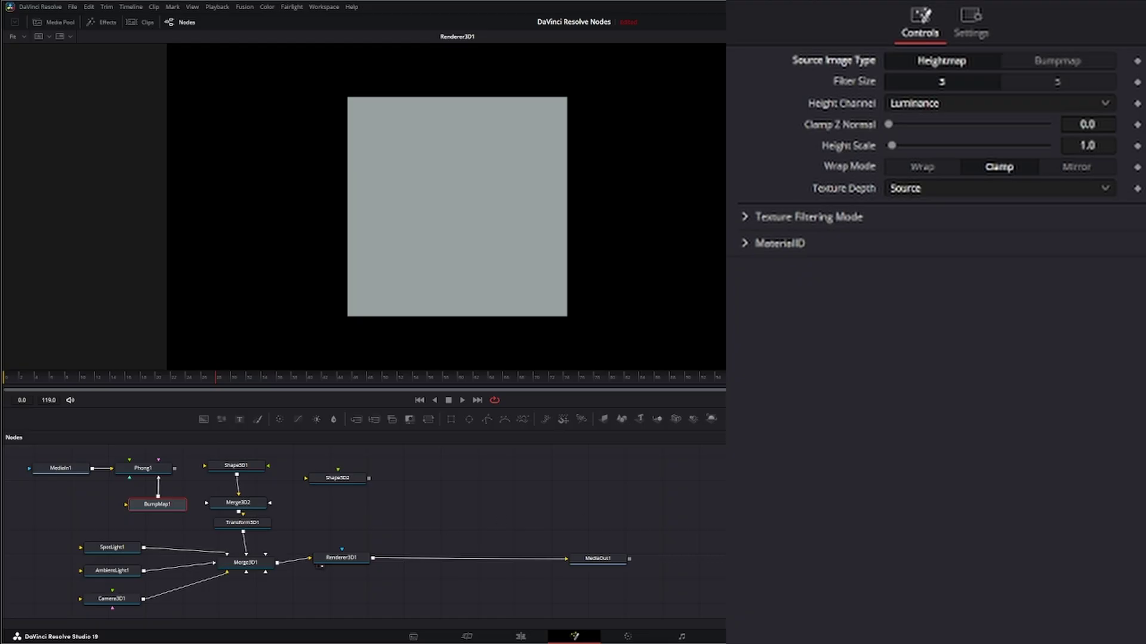
# Step: Import vizhdcz_4K_Normal.jpg as a second media node, MediaIn2, beside the bump map
pyautogui.moveTo(285, 524); pyautogui.dragTo(209, 308)
pyautogui.moveTo(84, 523); pyautogui.dragTo(69, 508)
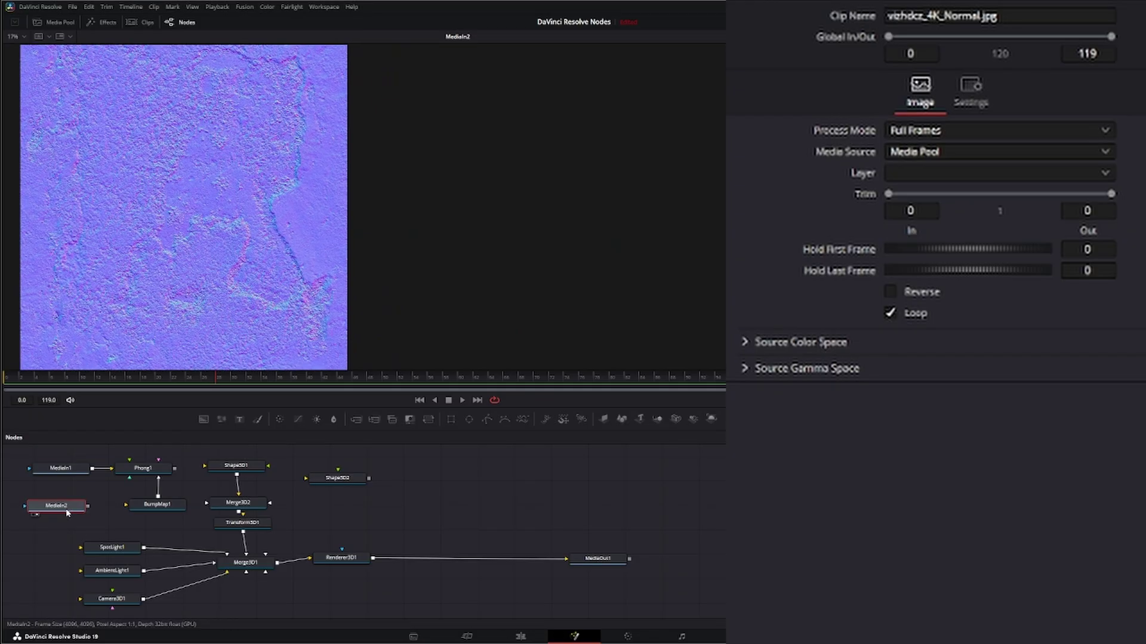
pyautogui.click(380, 523)
# Step: Add a trial Replace Normals 3D node, then delete it
pyautogui.hotkey('shift', 'space')
pyautogui.write('bump')
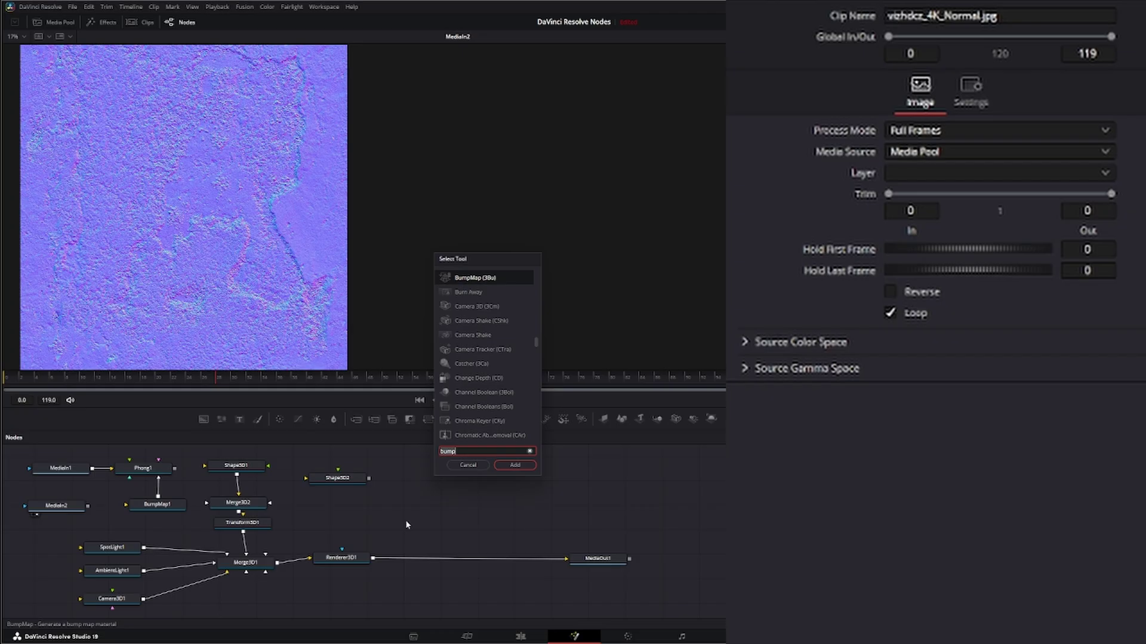
pyautogui.press('BackSpace')
pyautogui.press('BackSpace')
pyautogui.press('BackSpace')
pyautogui.press('BackSpace')
pyautogui.write('norm')
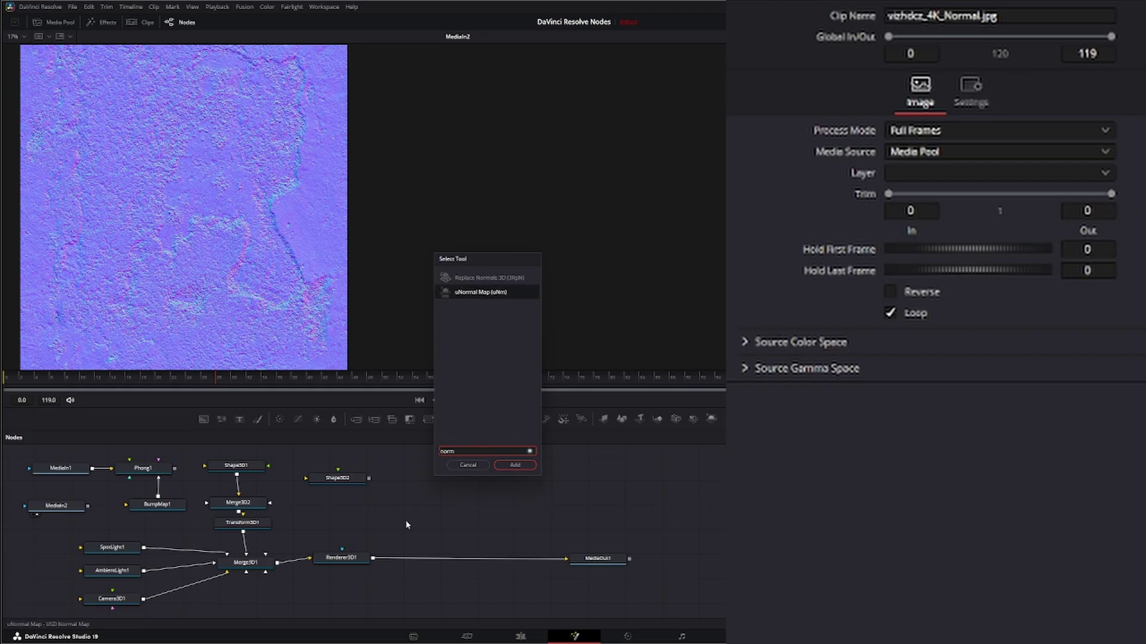
pyautogui.click(479, 278)
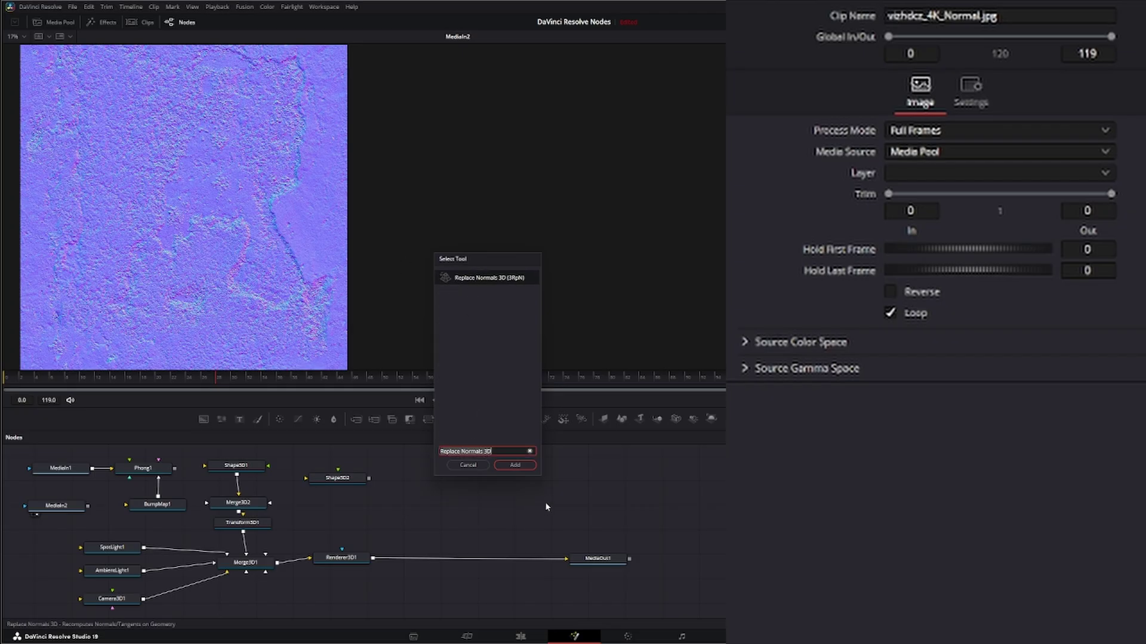
pyautogui.click(515, 464)
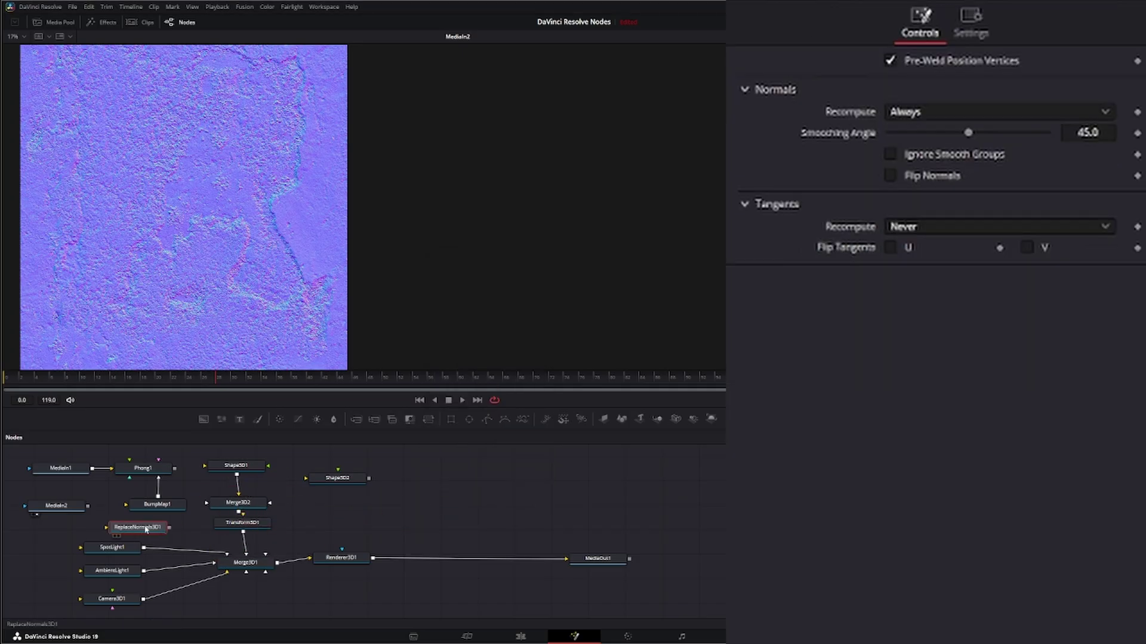
pyautogui.click(145, 529)
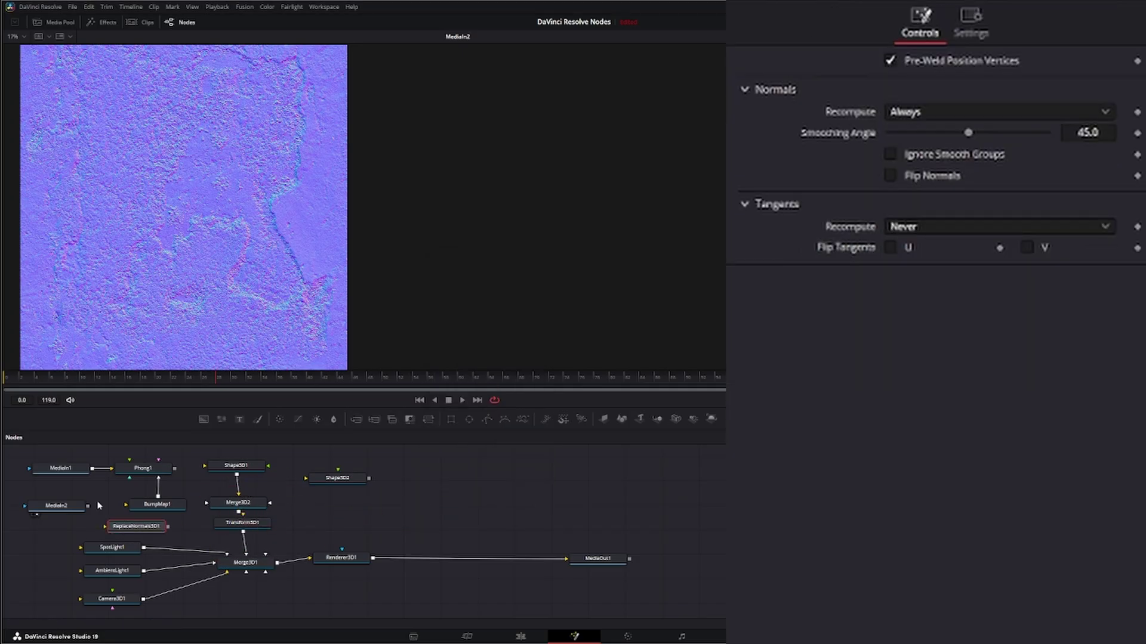
pyautogui.click(140, 529)
pyautogui.moveTo(142, 530); pyautogui.dragTo(135, 528)
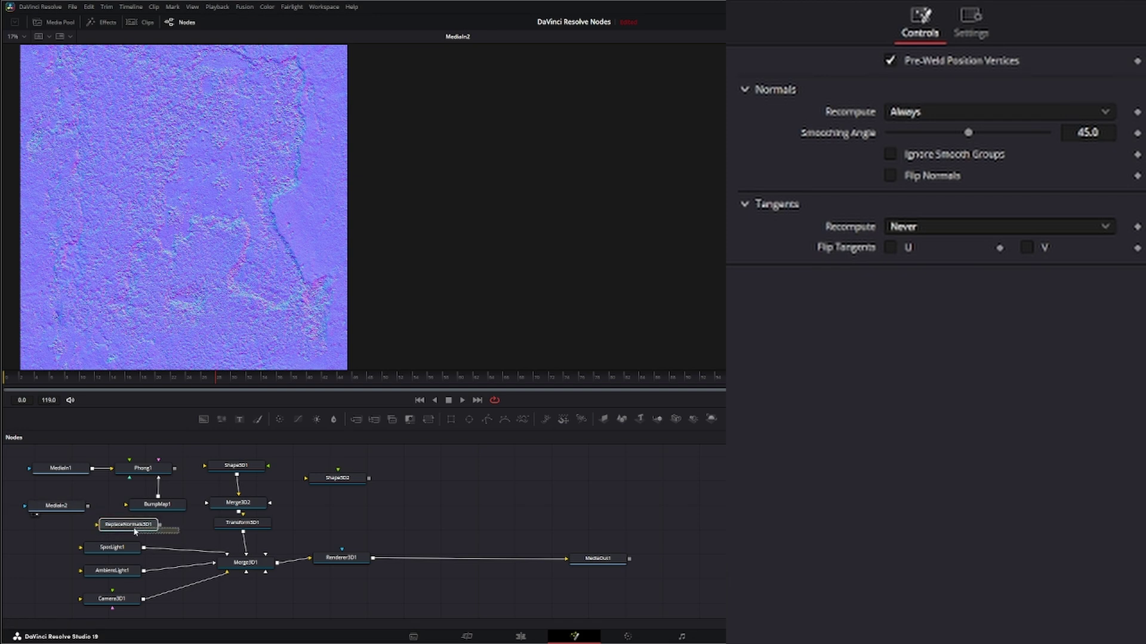
pyautogui.press('Delete')
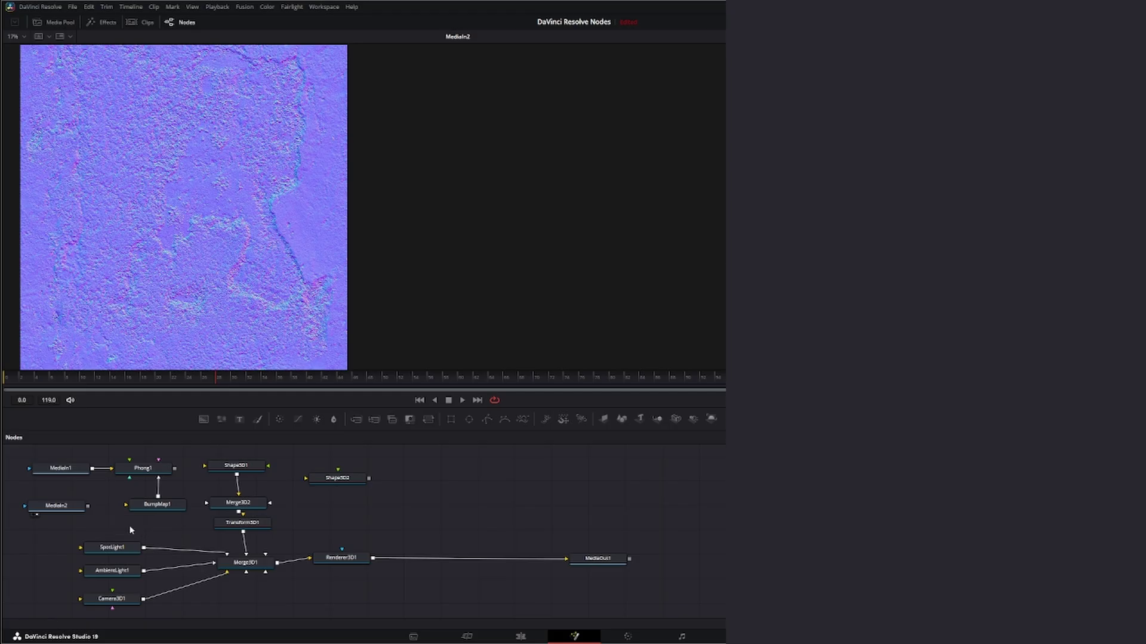
# Step: Feed MediaIn2 into BumpMap1, apply Phong1 to Shape3D1, and view the render
pyautogui.click(74, 507)
pyautogui.click(74, 507)
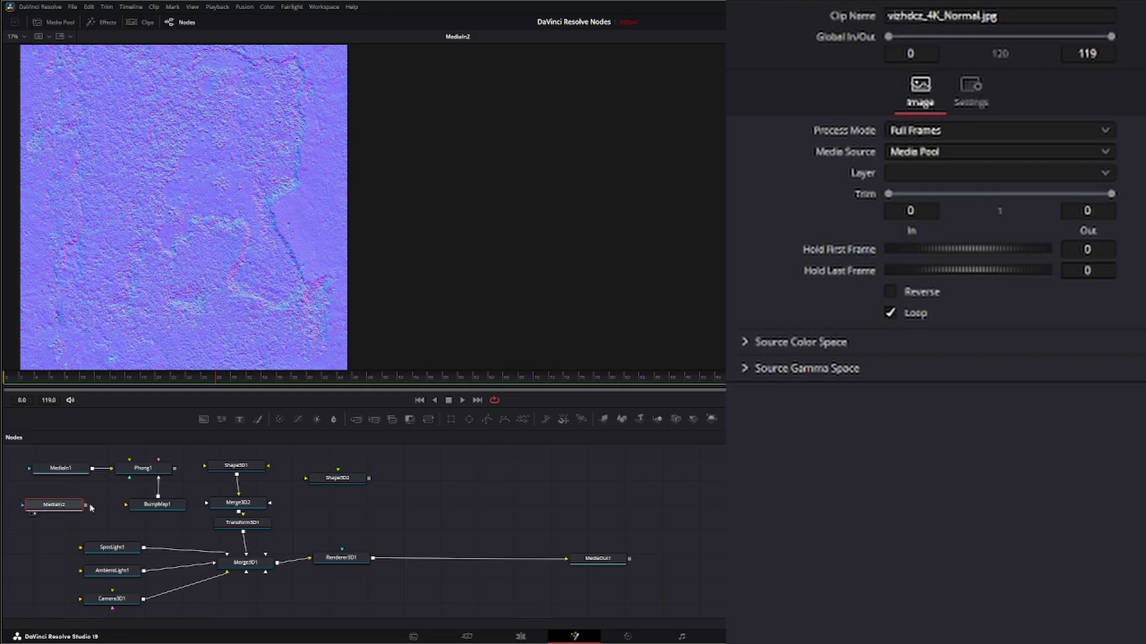
pyautogui.moveTo(86, 506); pyautogui.dragTo(136, 510)
pyautogui.moveTo(175, 468); pyautogui.dragTo(262, 475)
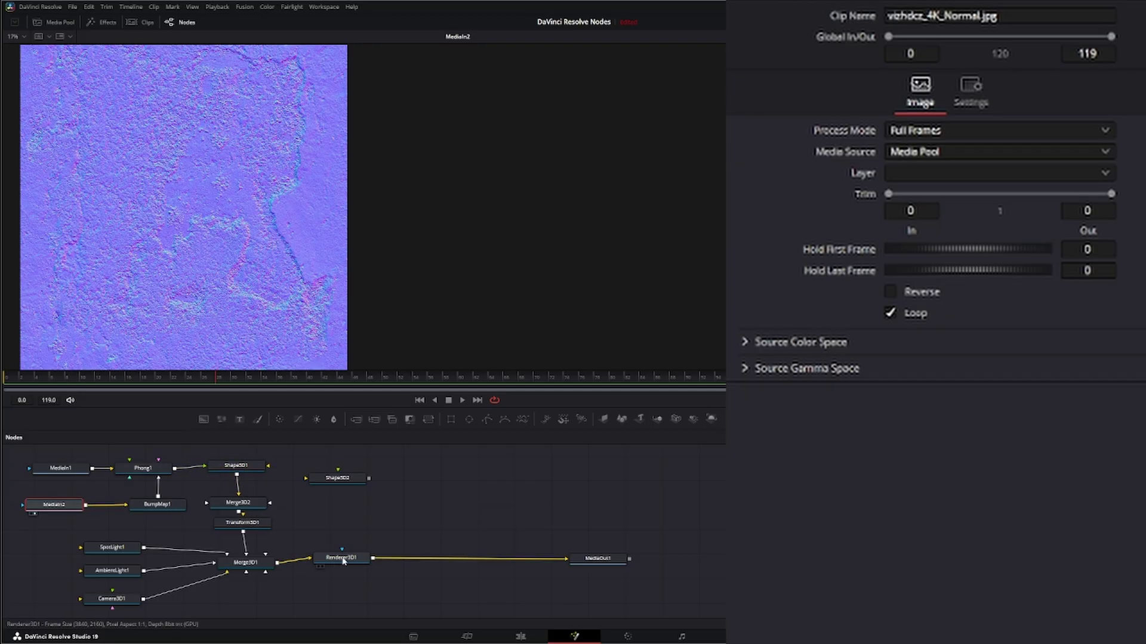
pyautogui.moveTo(337, 558); pyautogui.dragTo(295, 322)
pyautogui.scroll(3, 192, 297)
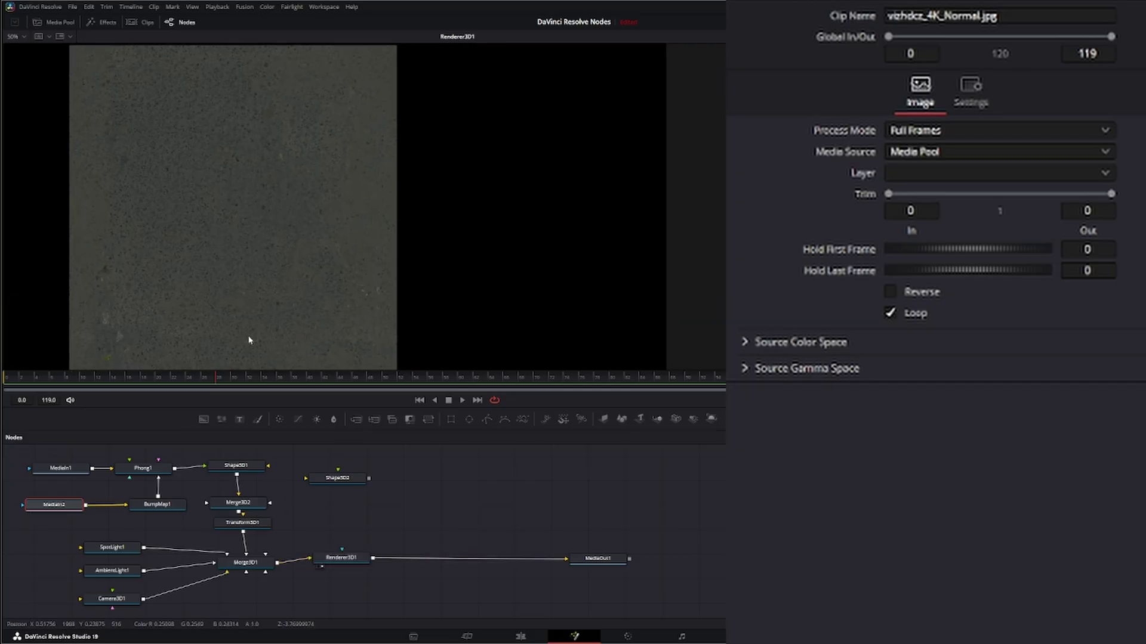
# Step: Set BumpMap1's Source Image Type to Bumpmap
pyautogui.click(157, 506)
pyautogui.moveTo(69, 507); pyautogui.dragTo(57, 509)
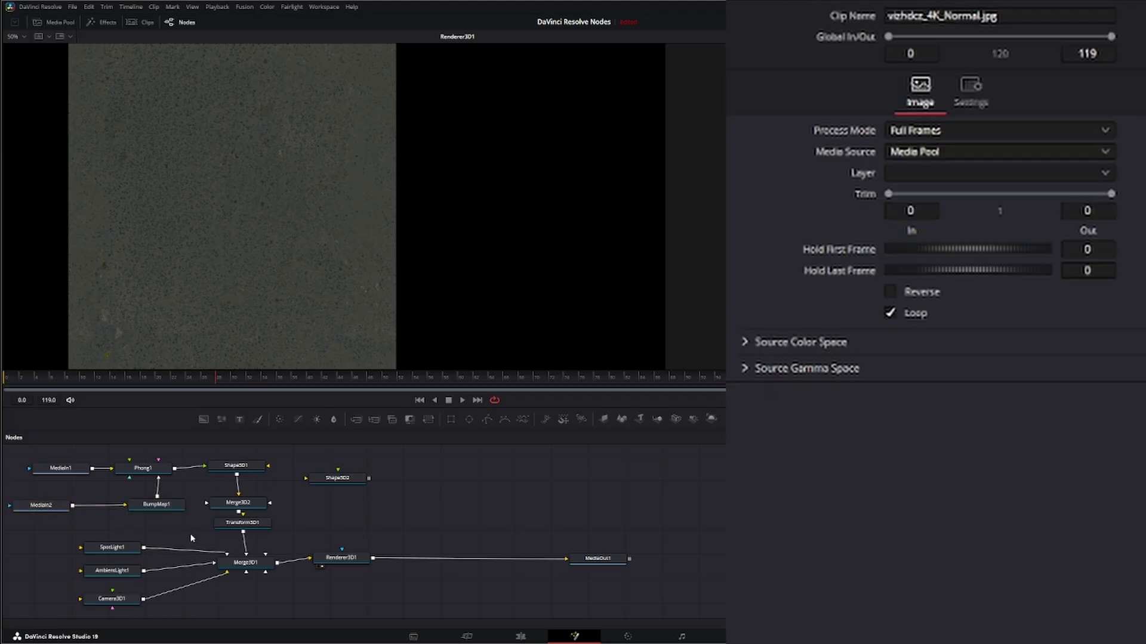
pyautogui.click(156, 506)
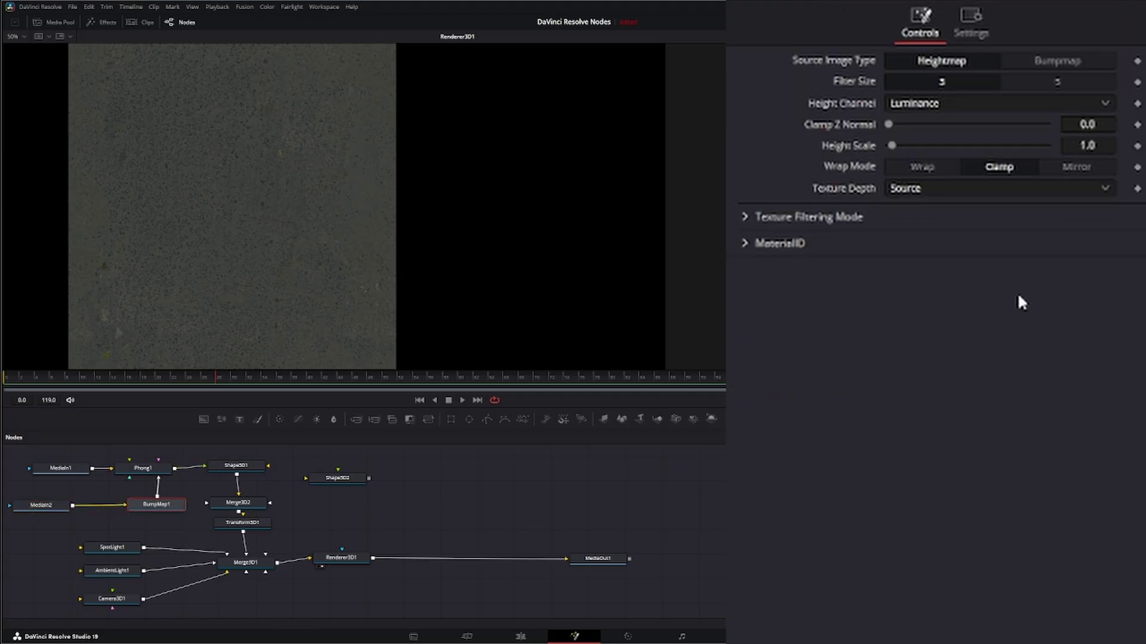
pyautogui.click(1038, 59)
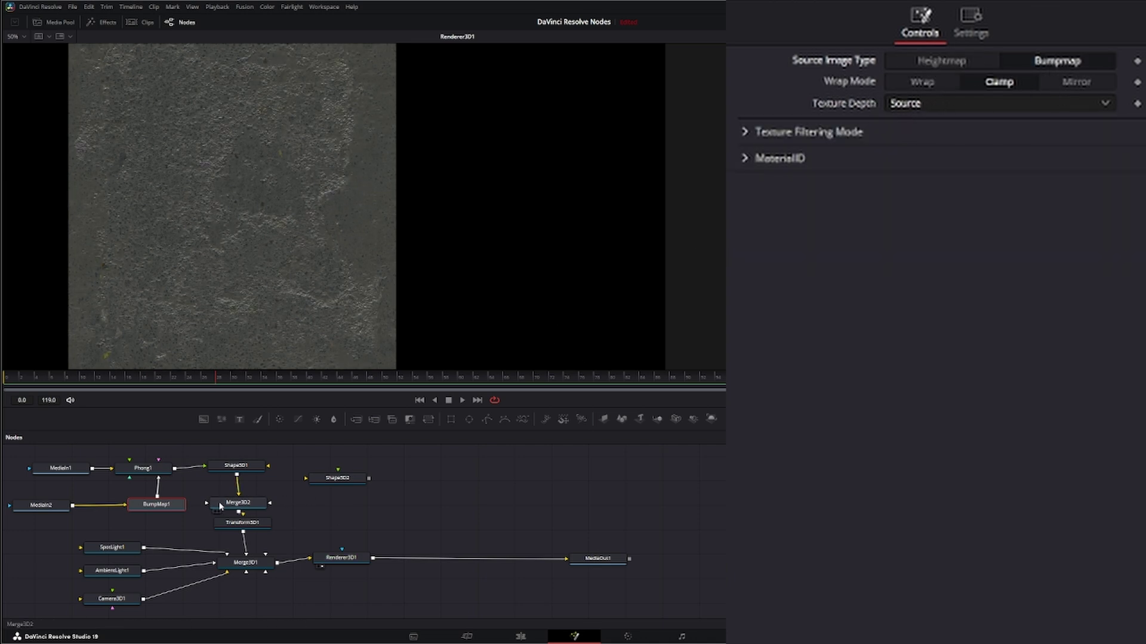
# Step: Insert an Invert Color node between MediaIn2 and BumpMap1
pyautogui.click(357, 516)
pyautogui.hotkey('shift', 'space')
pyautogui.write('repinver')
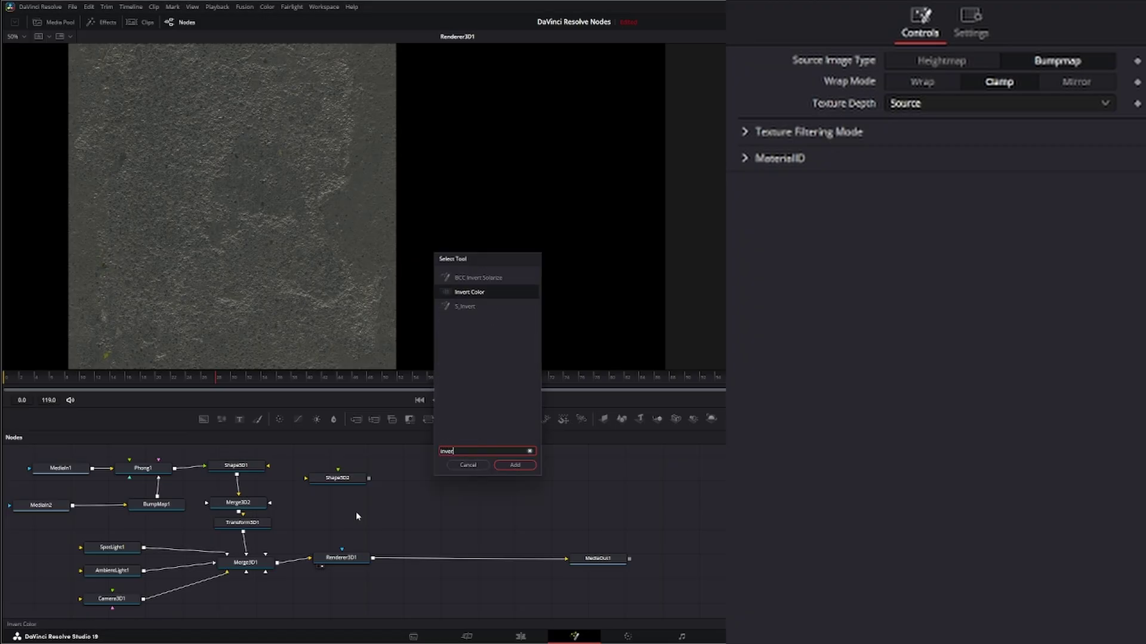
pyautogui.click(525, 465)
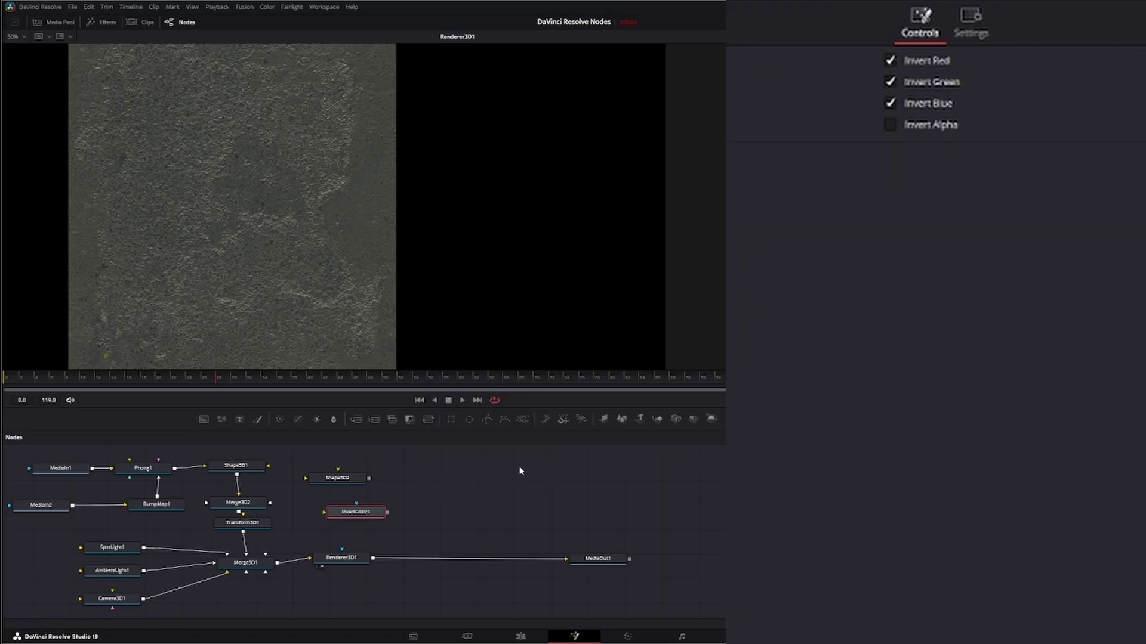
pyautogui.moveTo(363, 513); pyautogui.dragTo(104, 523)
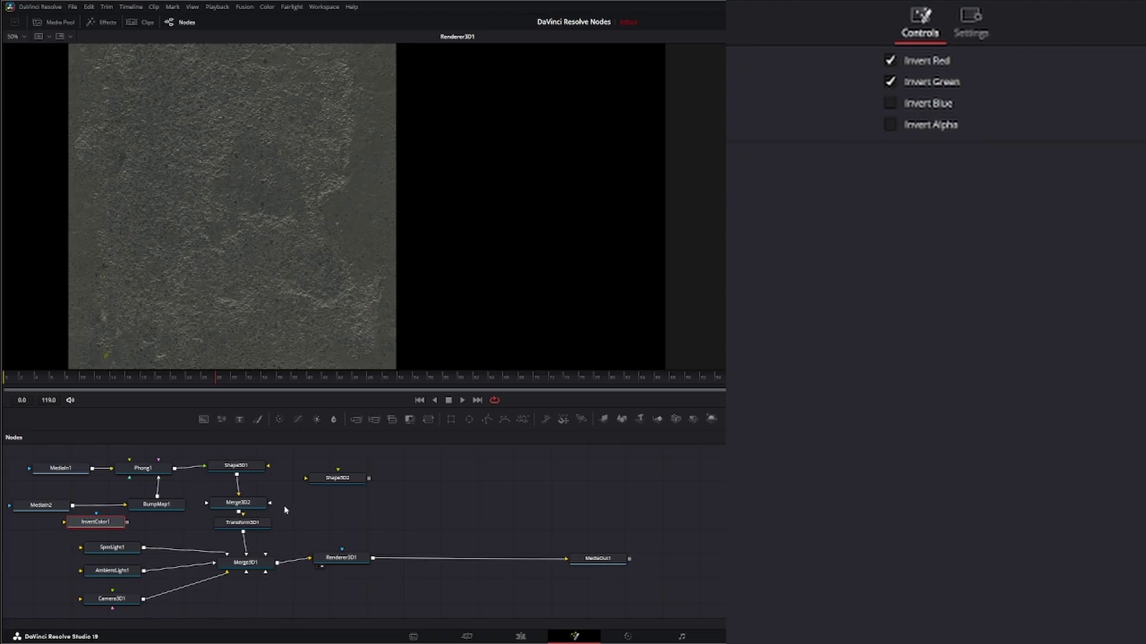
pyautogui.moveTo(52, 507); pyautogui.dragTo(30, 508)
pyautogui.moveTo(97, 526); pyautogui.dragTo(93, 526)
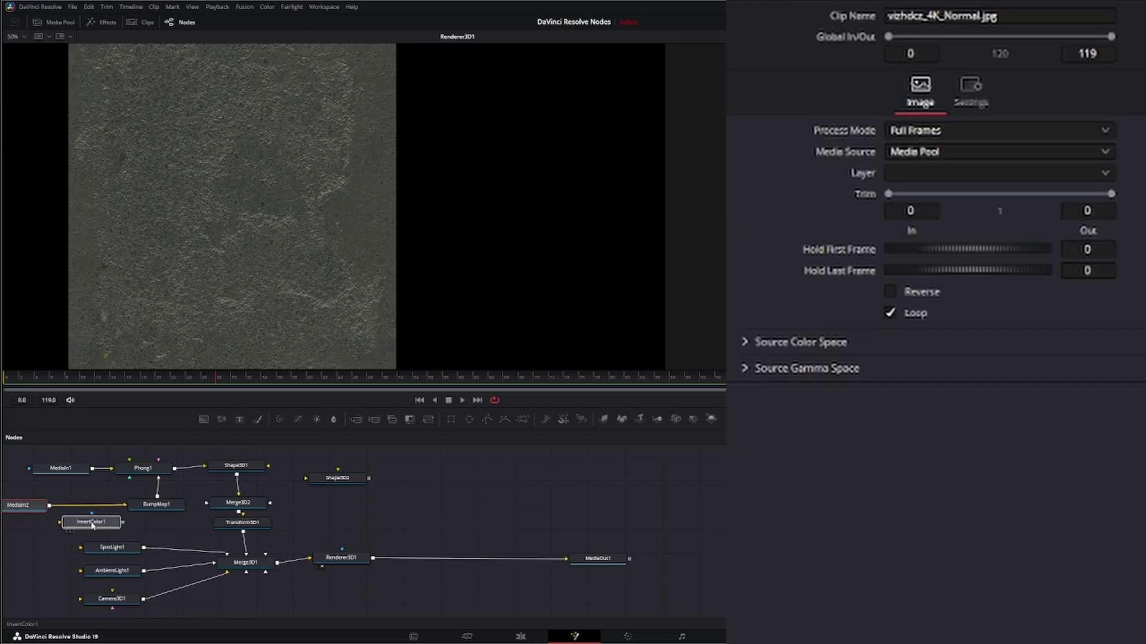
pyautogui.click(30, 507)
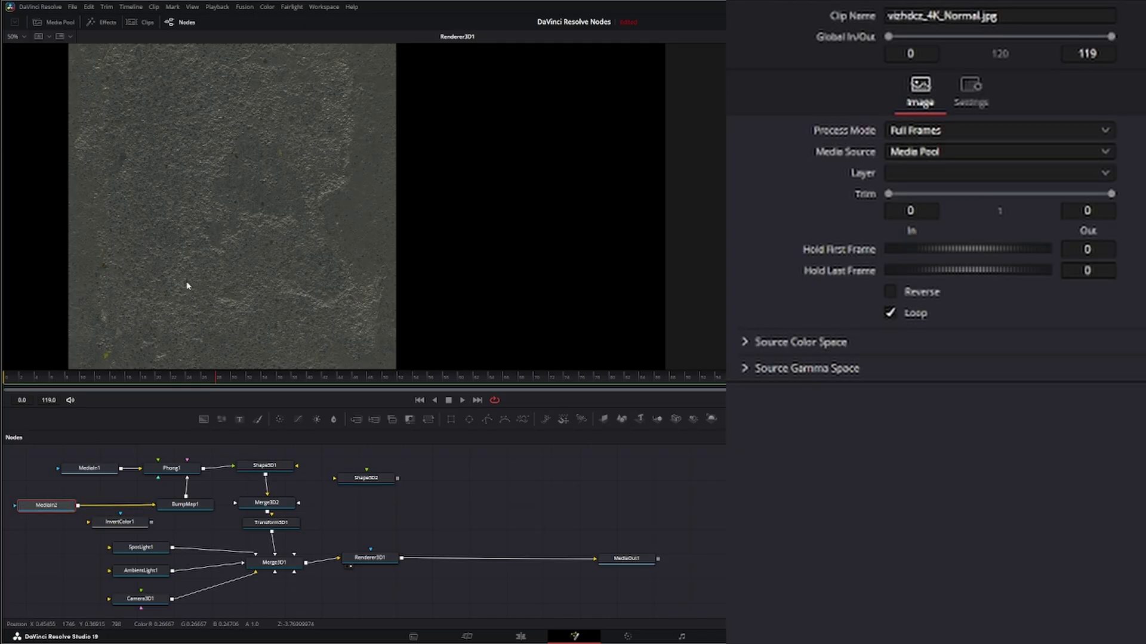
pyautogui.moveTo(65, 510); pyautogui.dragTo(233, 295)
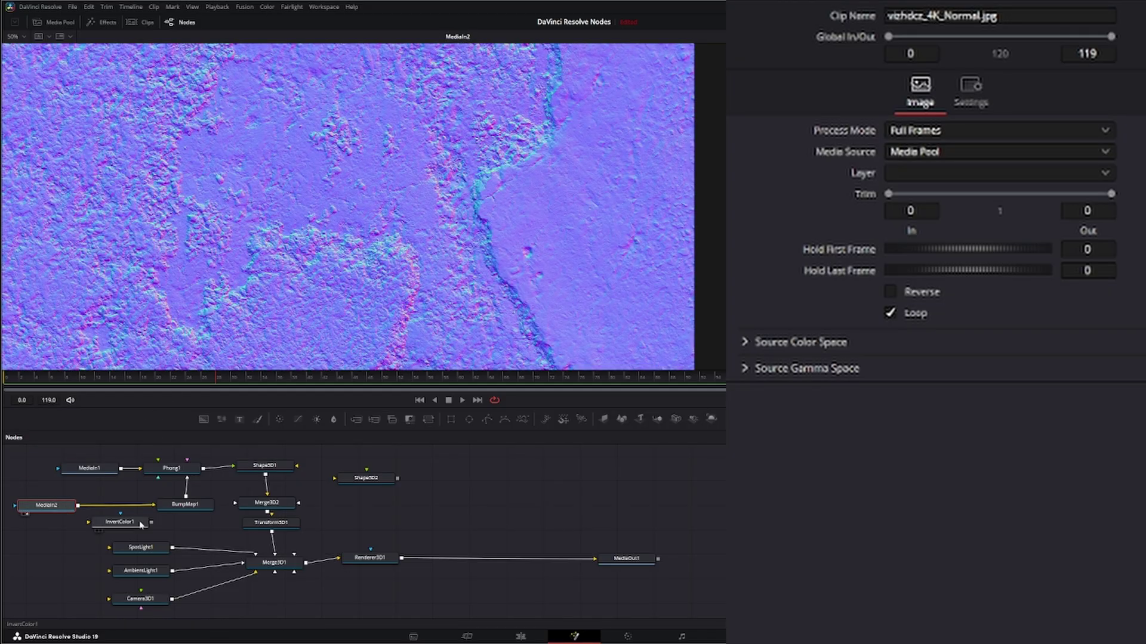
pyautogui.moveTo(127, 526); pyautogui.dragTo(127, 509)
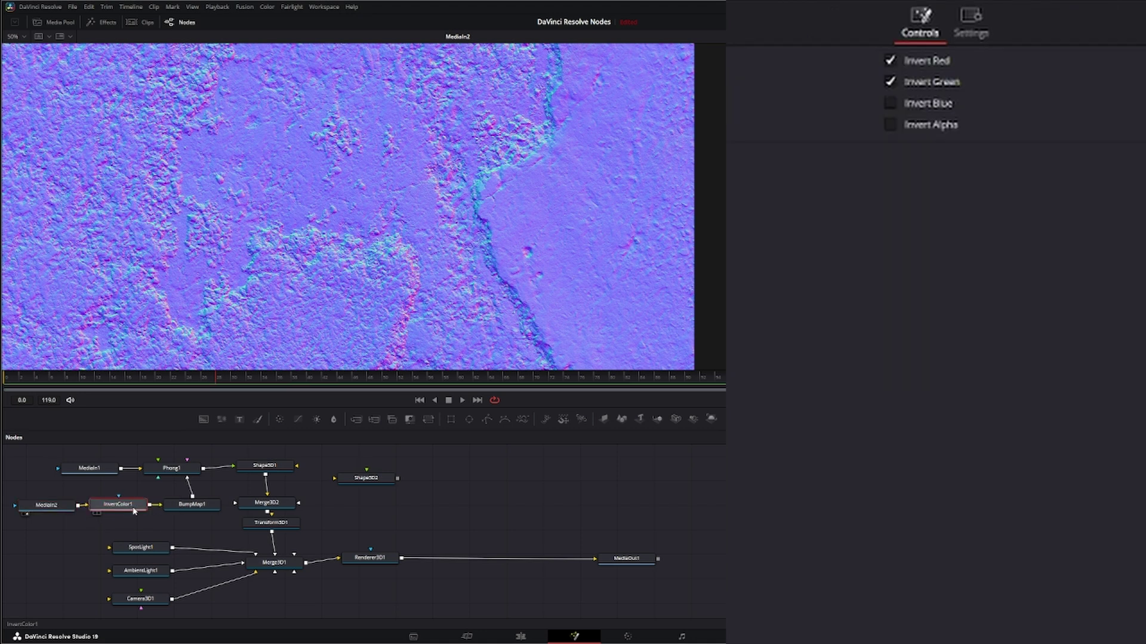
# Step: Toggle InvertColor1's passthrough repeatedly to compare the cube's shading with and without inversion
pyautogui.hotkey('ctrl', 'p')
pyautogui.click(192, 504)
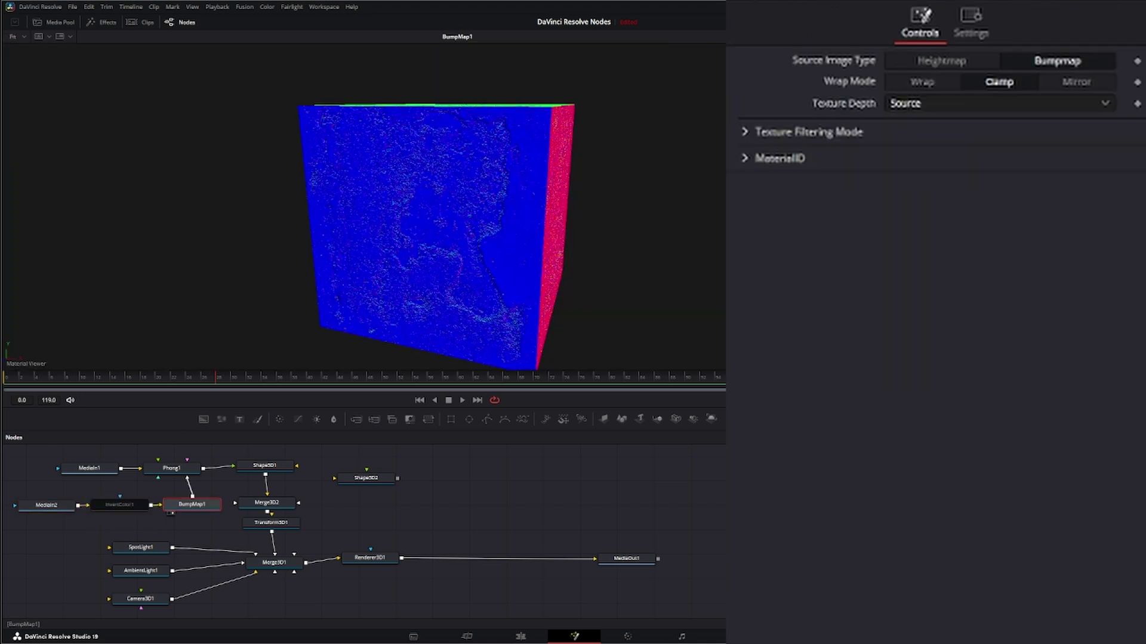
pyautogui.hotkey('ctrl', 'p')
pyautogui.click(120, 505)
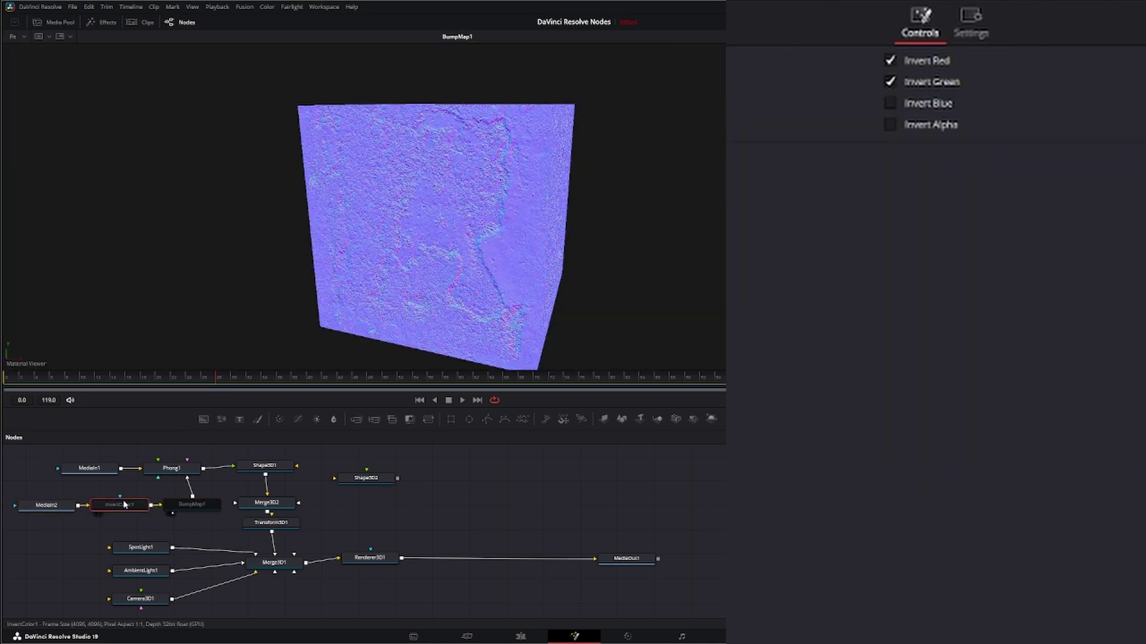
pyautogui.hotkey('ctrl', 'p')
pyautogui.hotkey('ctrl', 'p')
pyautogui.hotkey('ctrl', 'p')
pyautogui.hotkey('ctrl', 'p')
pyautogui.hotkey('ctrl', 'p')
pyautogui.hotkey('ctrl', 'p')
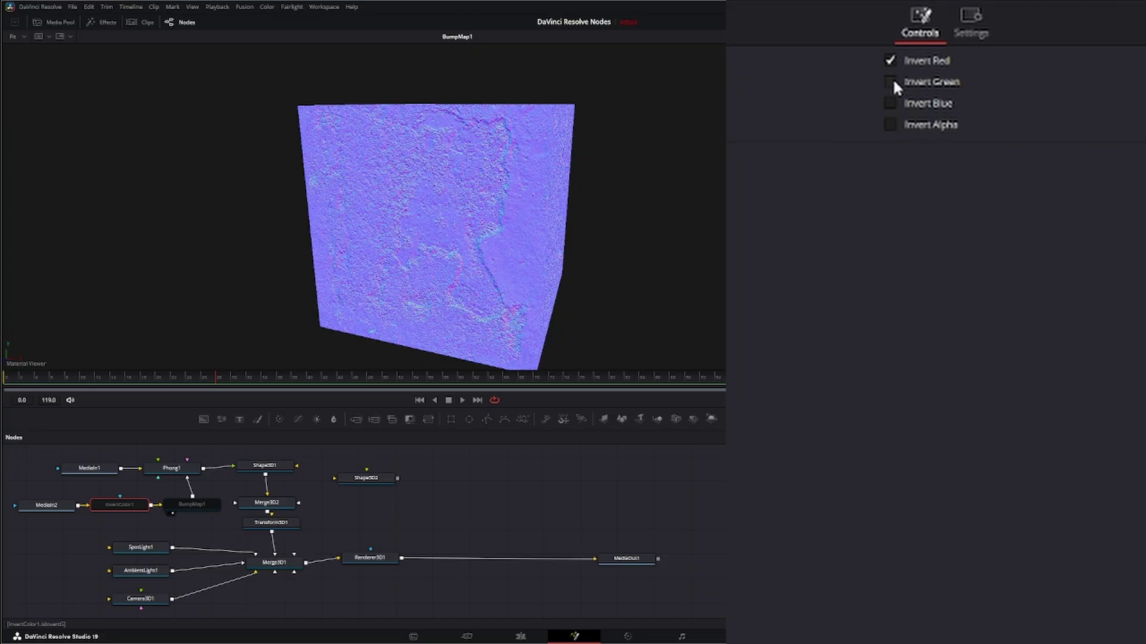
pyautogui.hotkey('ctrl', 'p')
pyautogui.hotkey('ctrl', 'p')
pyautogui.hotkey('ctrl', 'p')
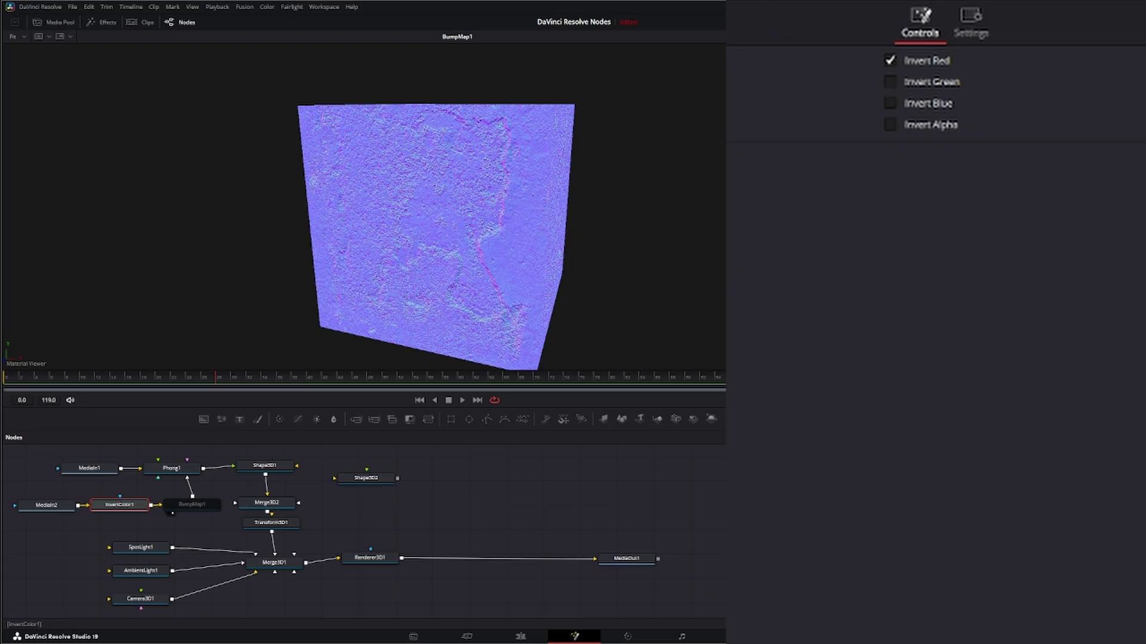
pyautogui.hotkey('ctrl', 'p')
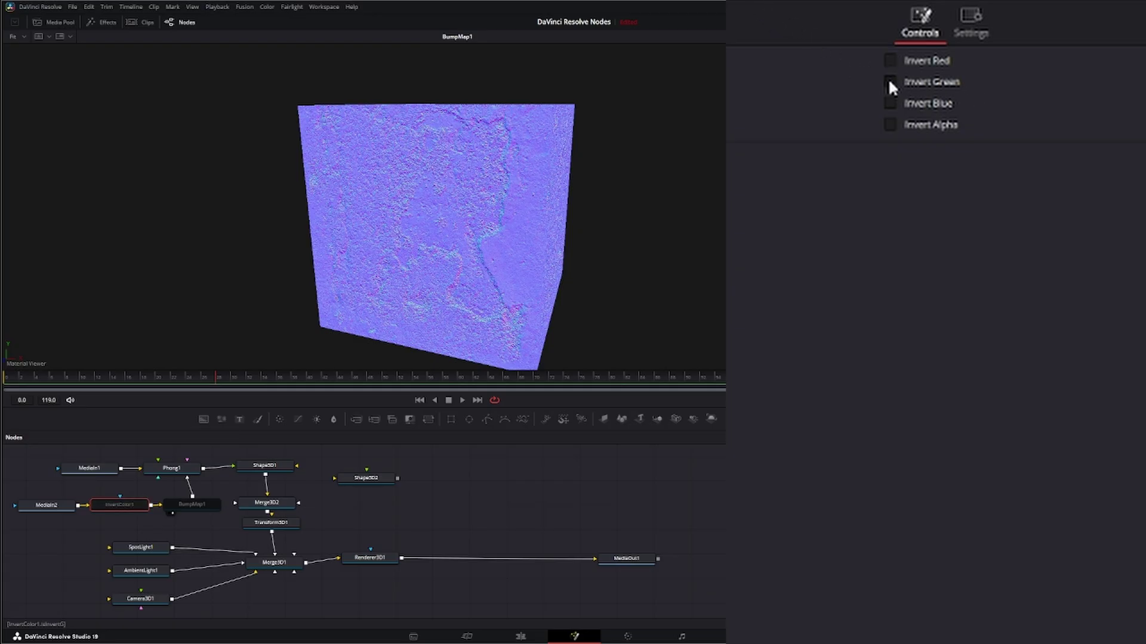
pyautogui.hotkey('ctrl', 'p')
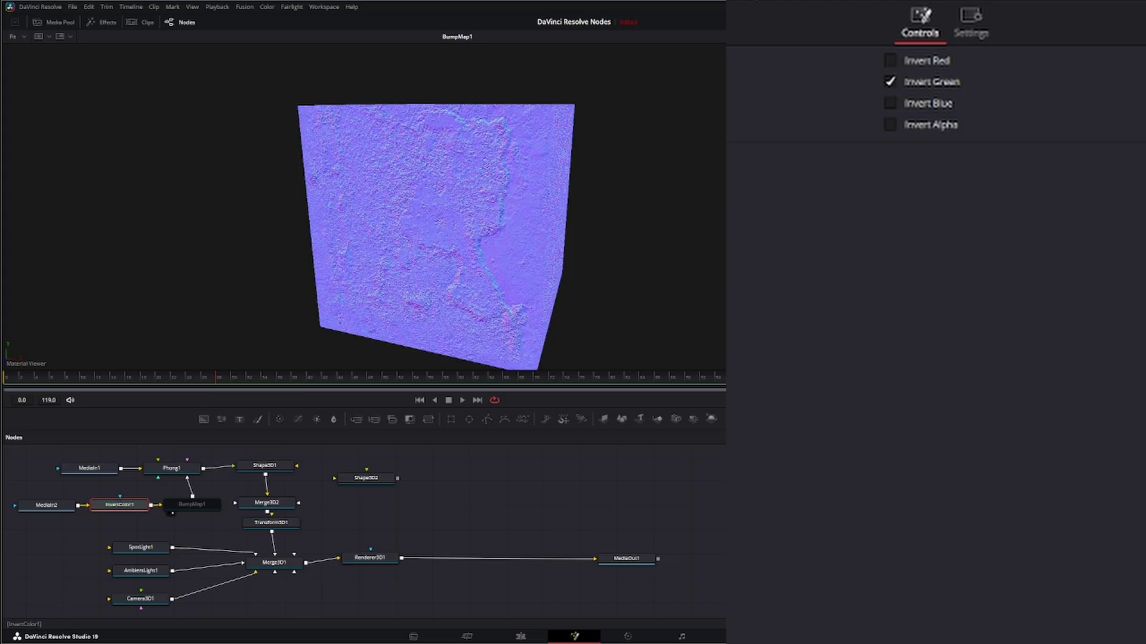
pyautogui.hotkey('ctrl', 'p')
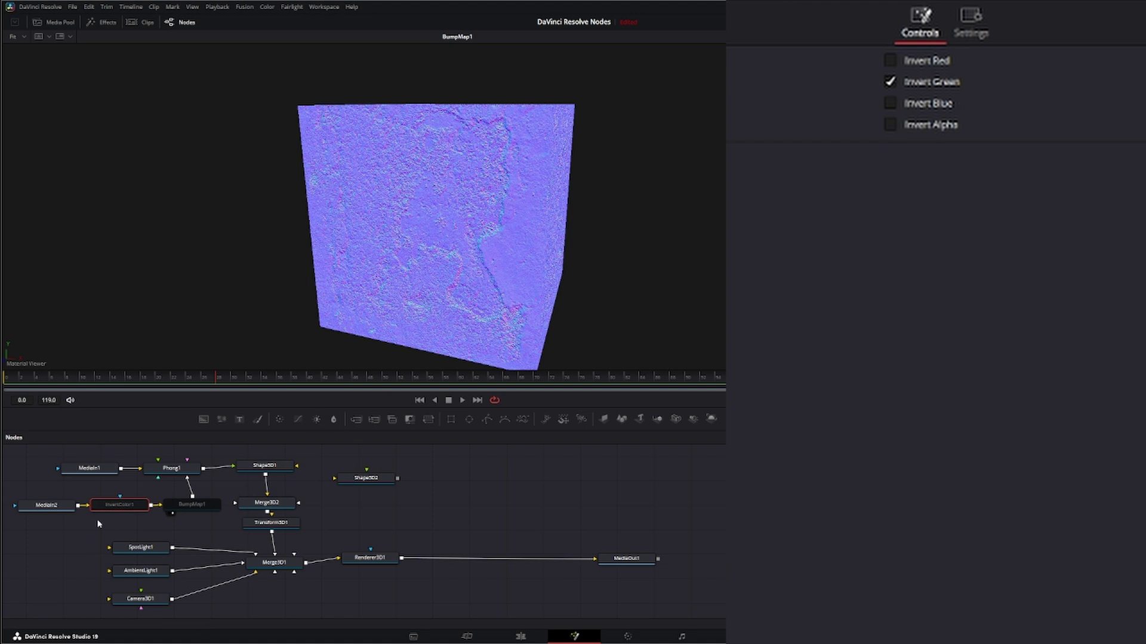
pyautogui.click(141, 499)
# Step: Delete InvertColor1 so MediaIn2 feeds BumpMap1 directly, and view the render
pyautogui.press('Delete')
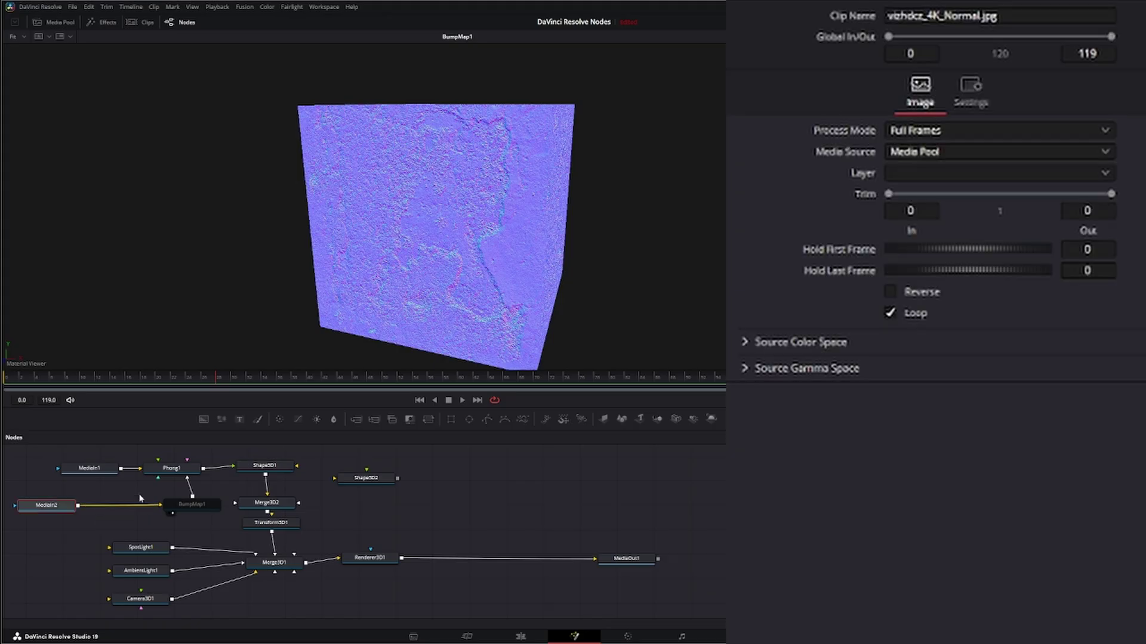
pyautogui.click(198, 508)
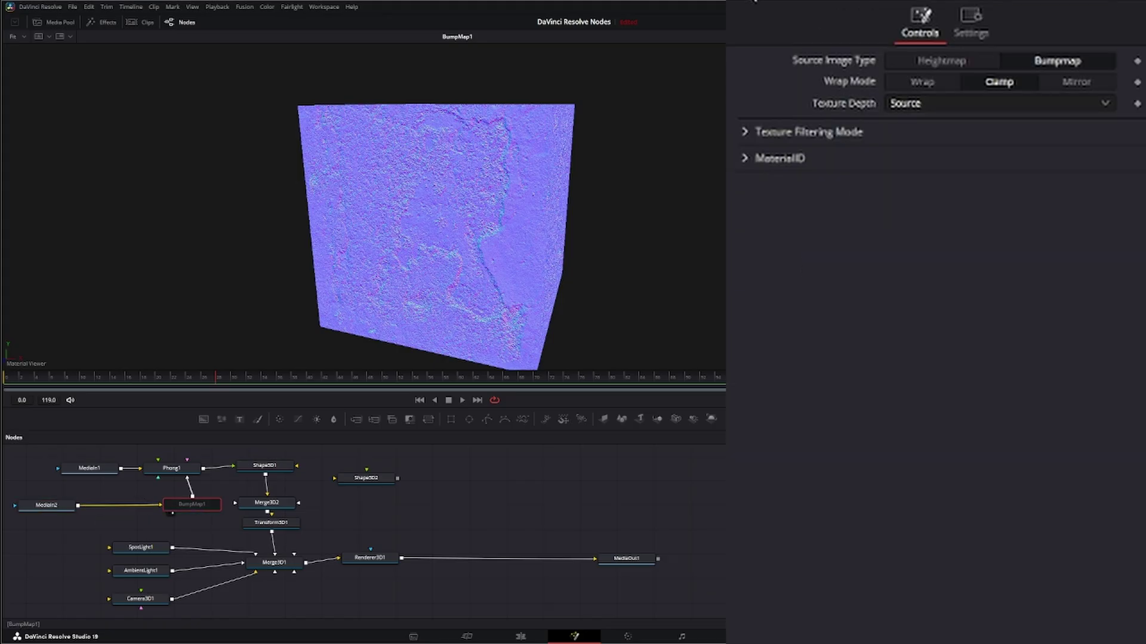
pyautogui.moveTo(371, 560); pyautogui.dragTo(376, 354)
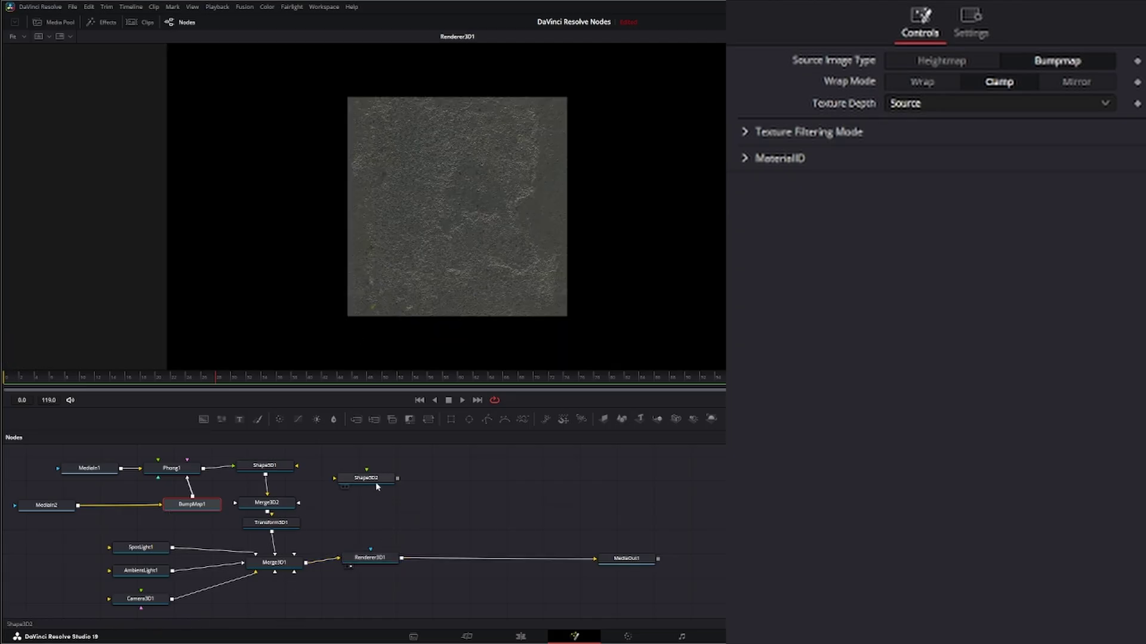
# Step: Add Replicate3D1 taking Shape3D1 and Shape3D2, feeding Merge3D2
pyautogui.moveTo(376, 486)
pyautogui.mouseDown()
pyautogui.moveTo(393, 477)
pyautogui.moveTo(363, 473)
pyautogui.mouseUp()
pyautogui.click(469, 522)
pyautogui.hotkey('shift', 'space')
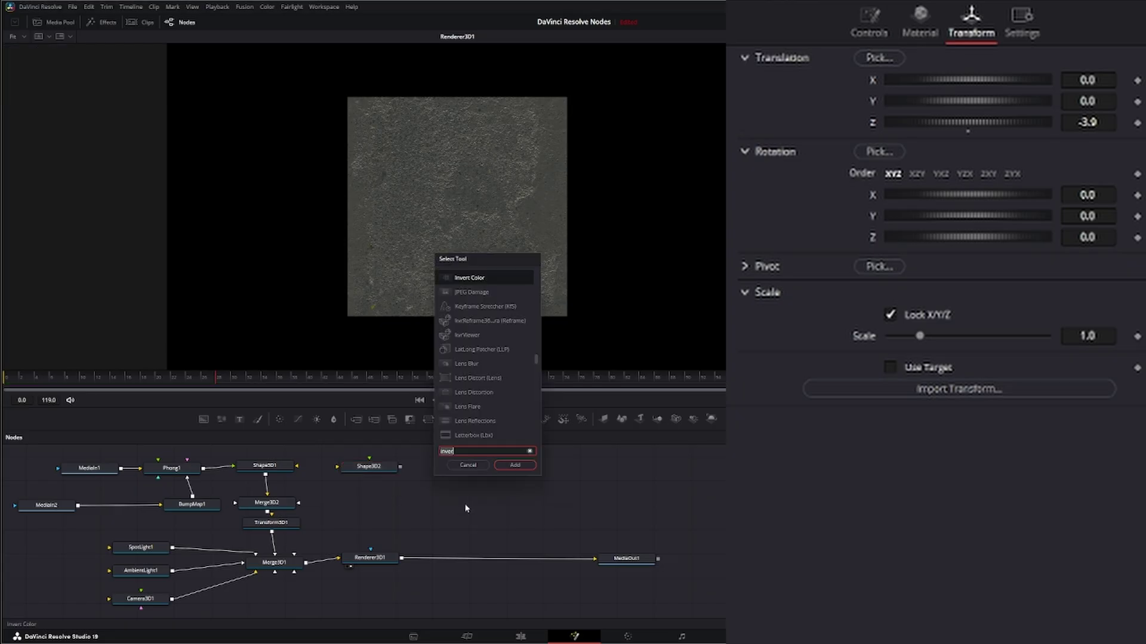
pyautogui.write('repl')
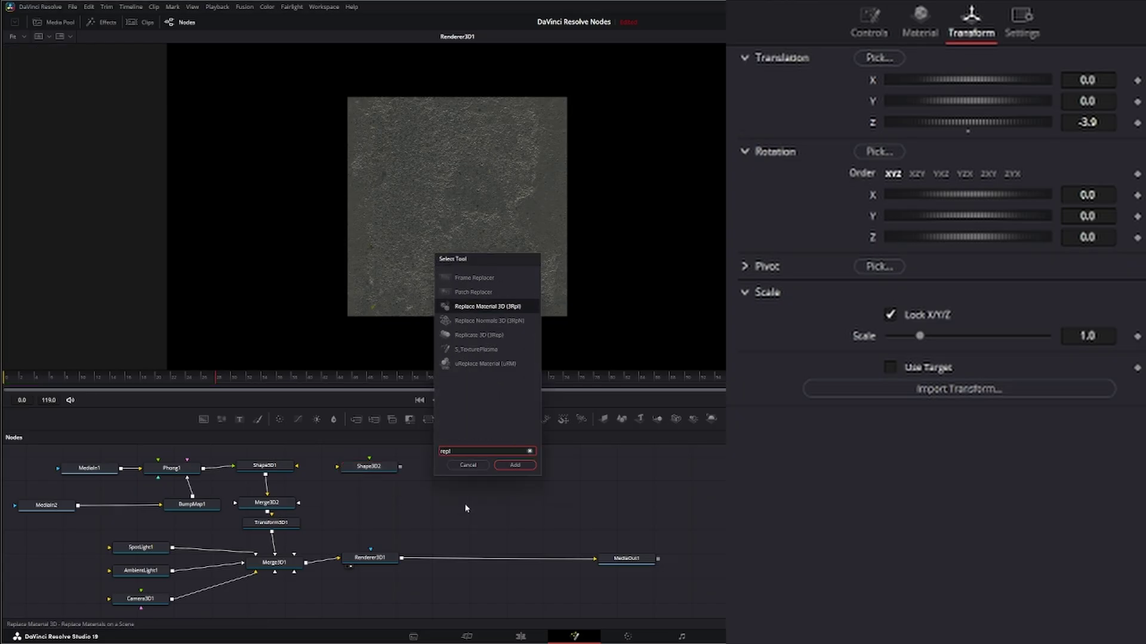
pyautogui.write('icate 3D')
pyautogui.click(514, 465)
pyautogui.moveTo(460, 505); pyautogui.dragTo(425, 466)
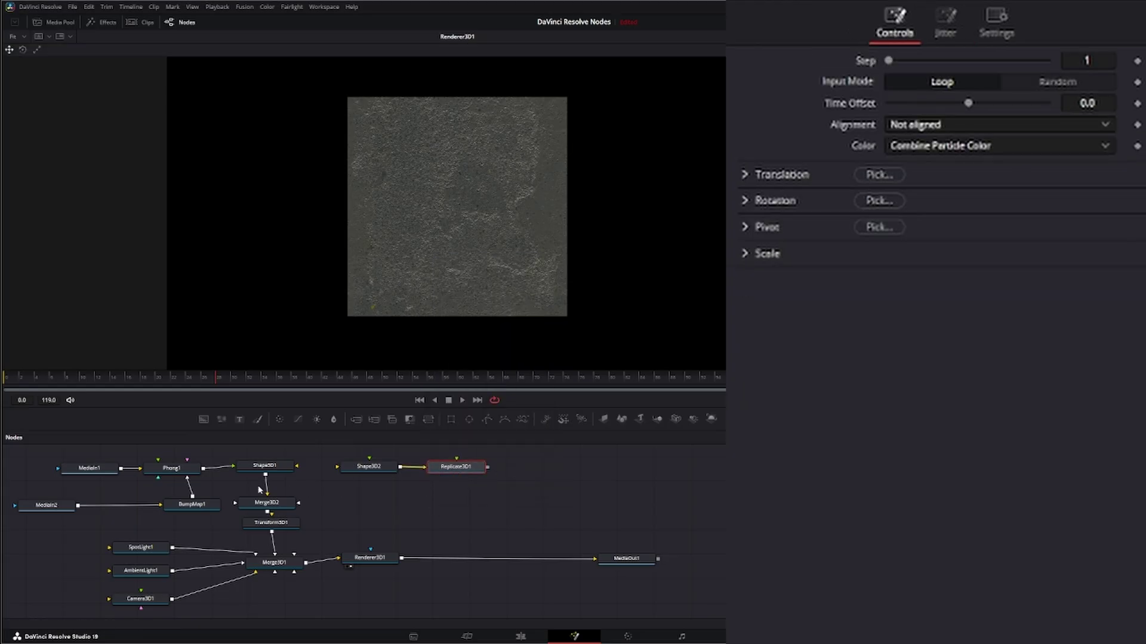
pyautogui.moveTo(265, 475); pyautogui.dragTo(282, 506)
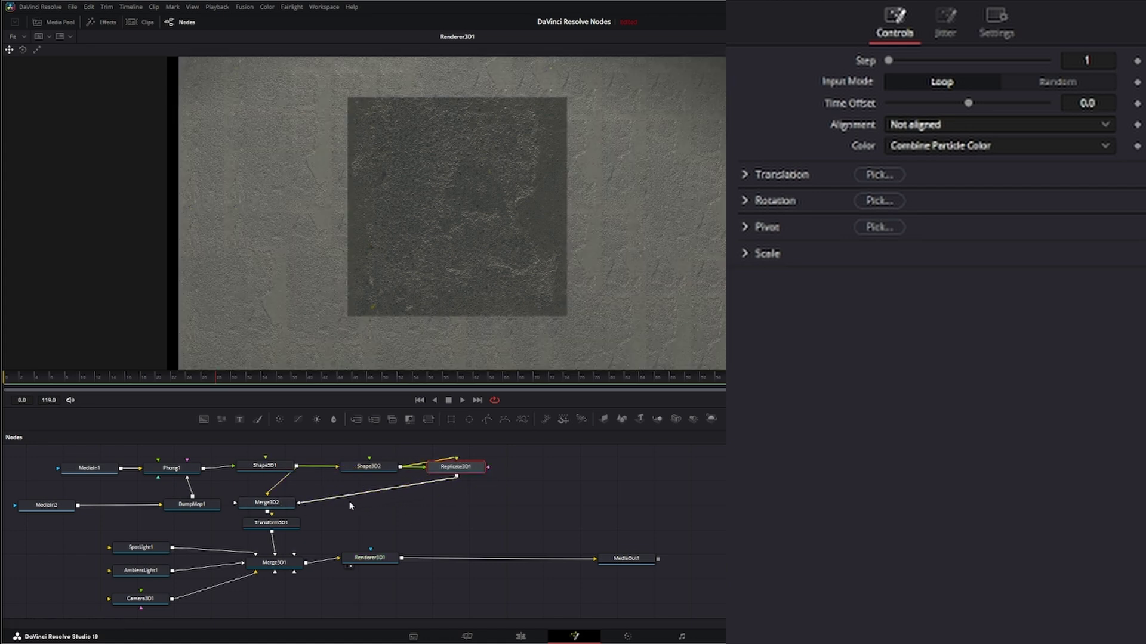
pyautogui.moveTo(464, 470); pyautogui.dragTo(461, 473)
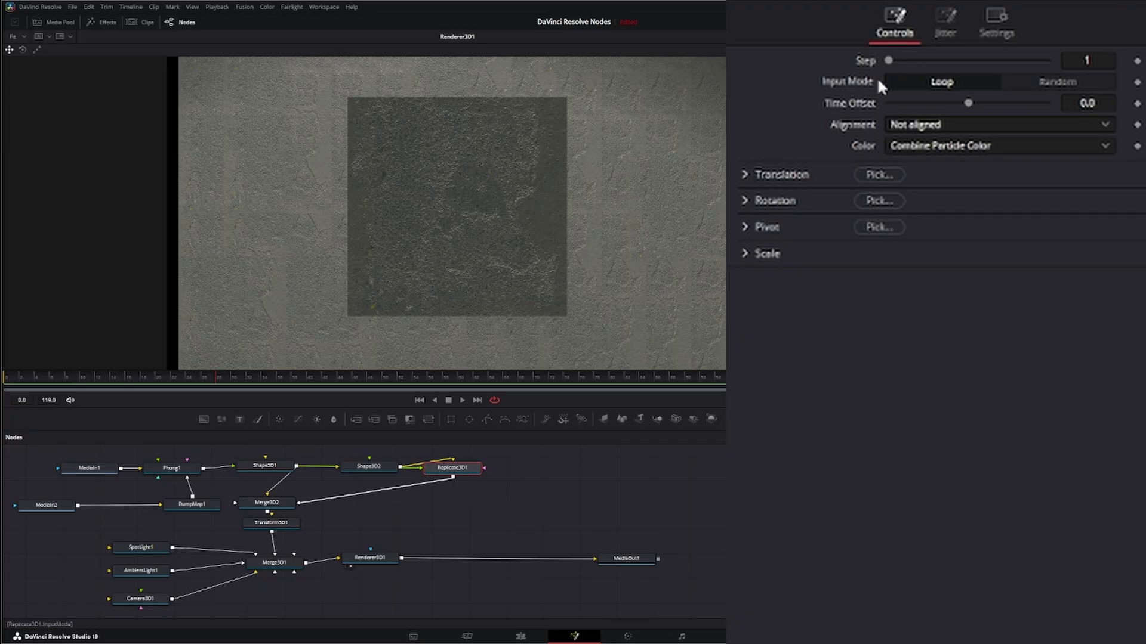
# Step: Set Replicate3D1's translation jitter to X 0.818, Y 0.596, Z 0.556, leaving rotation X jitter at 0
pyautogui.click(945, 21)
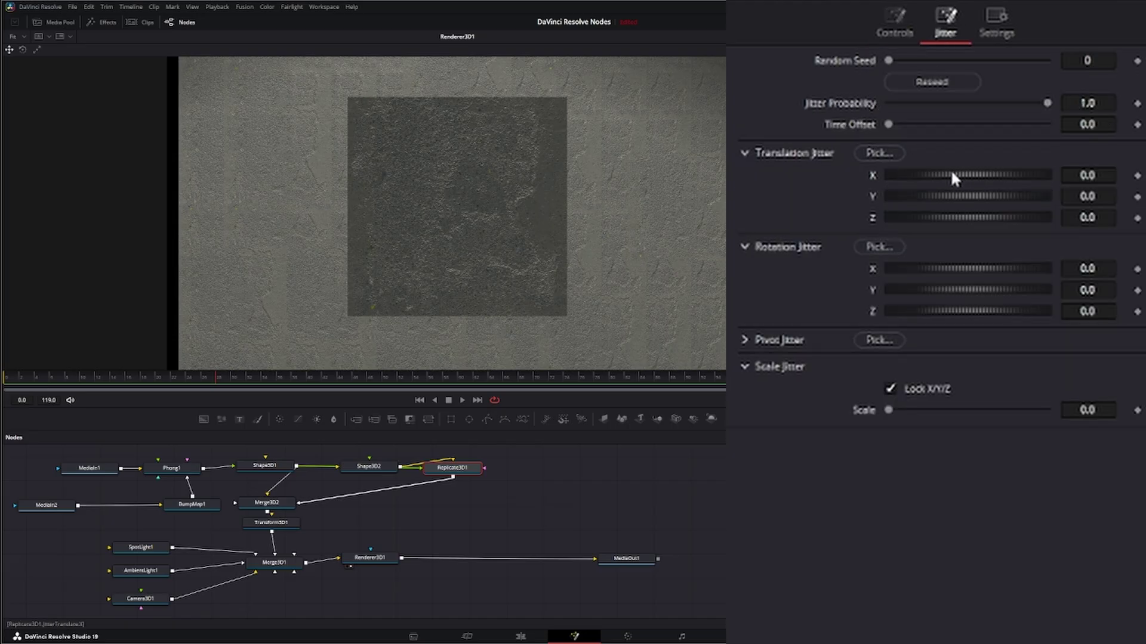
pyautogui.moveTo(952, 173); pyautogui.dragTo(1029, 174)
pyautogui.moveTo(945, 197); pyautogui.dragTo(984, 221)
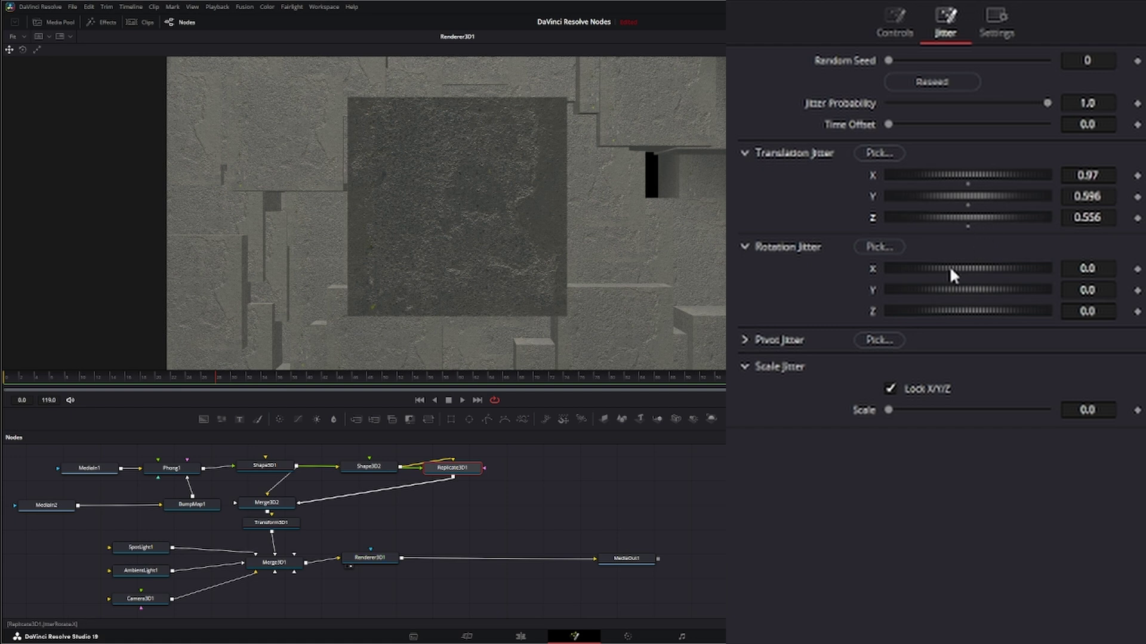
pyautogui.moveTo(950, 269); pyautogui.dragTo(953, 270)
pyautogui.doubleClick(873, 266)
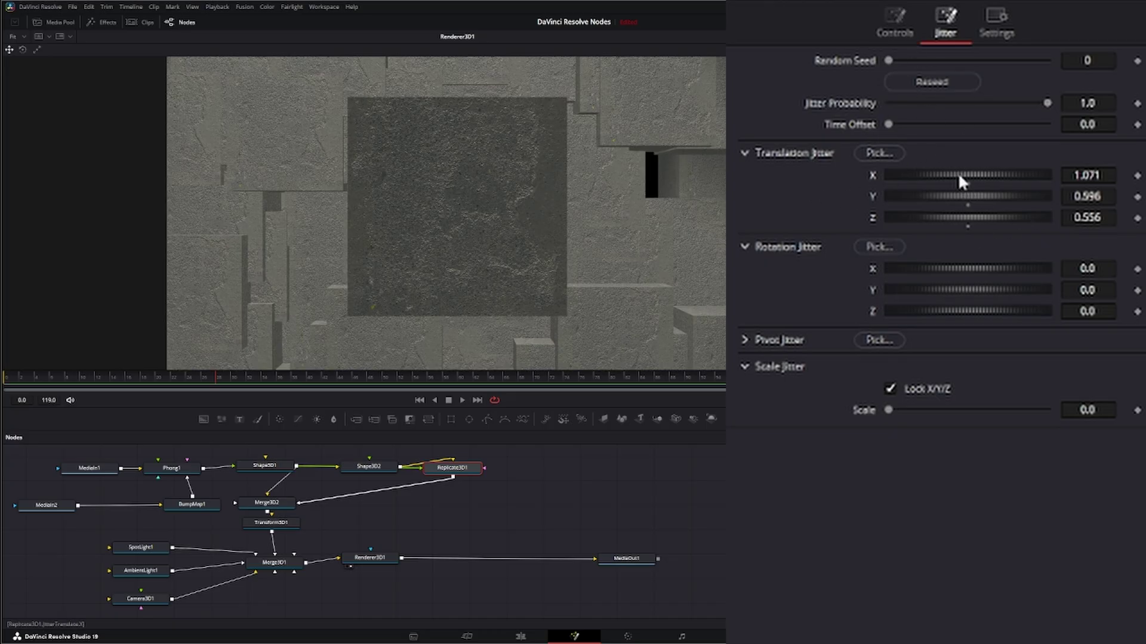
pyautogui.moveTo(960, 176); pyautogui.dragTo(938, 176)
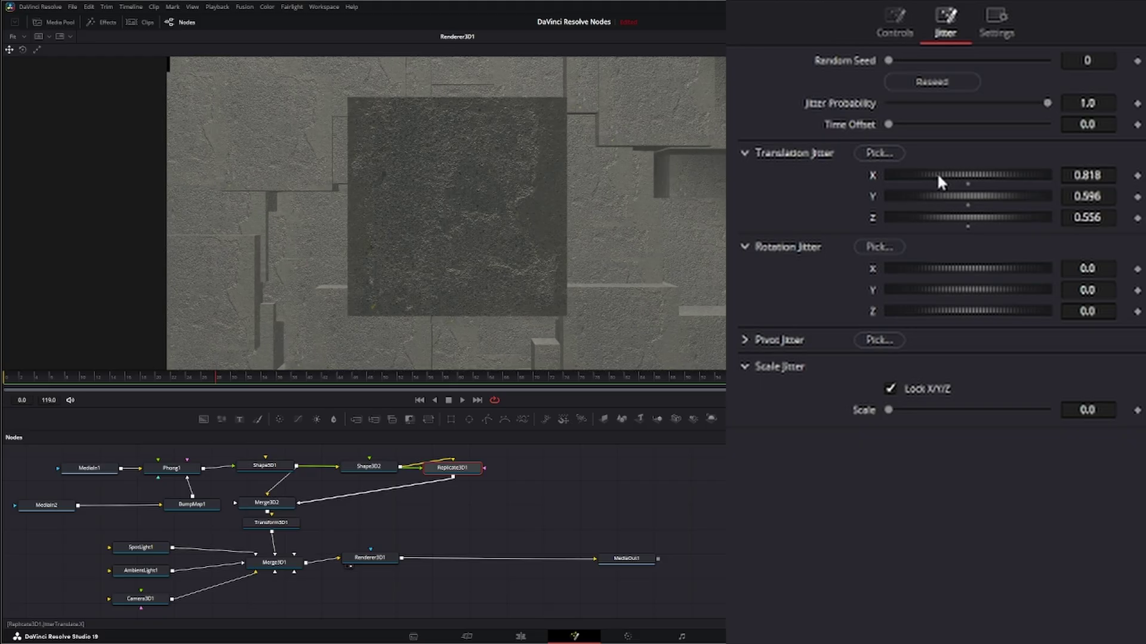
# Step: Widen the Shape3D2 plane from 3.58 to 4.17, keeping height 3.74
pyautogui.click(367, 467)
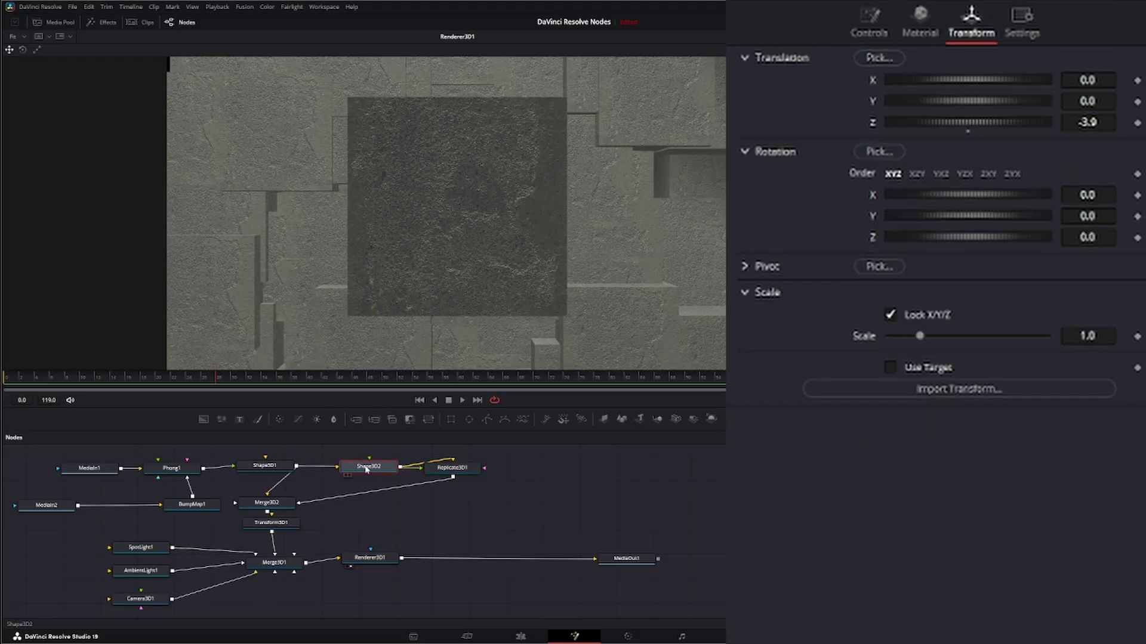
pyautogui.click(869, 23)
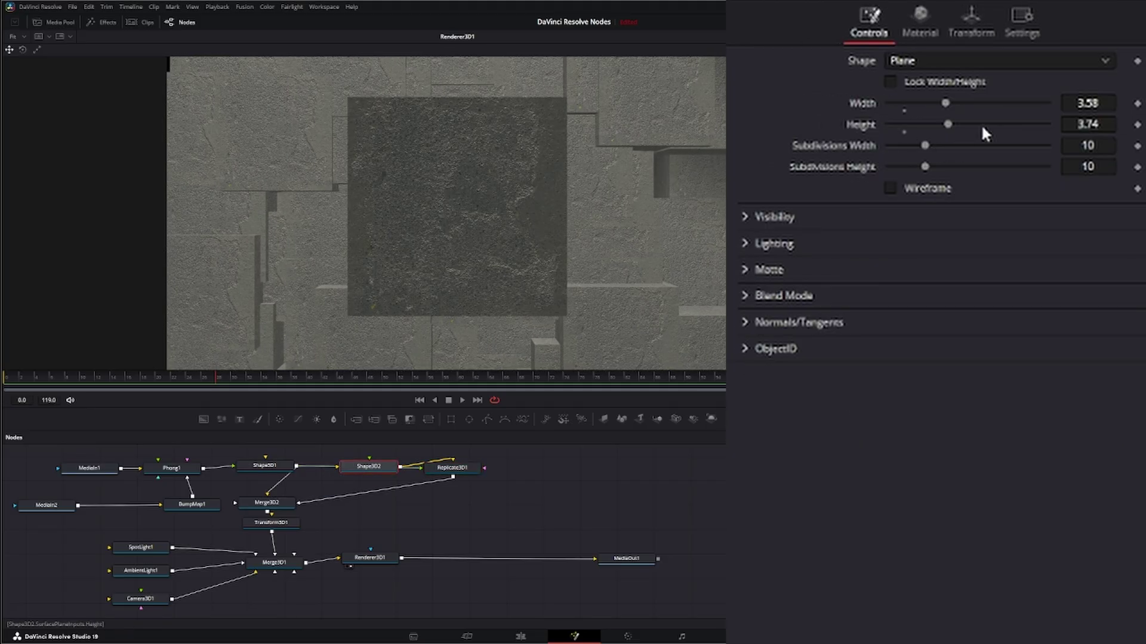
pyautogui.moveTo(944, 100); pyautogui.dragTo(953, 100)
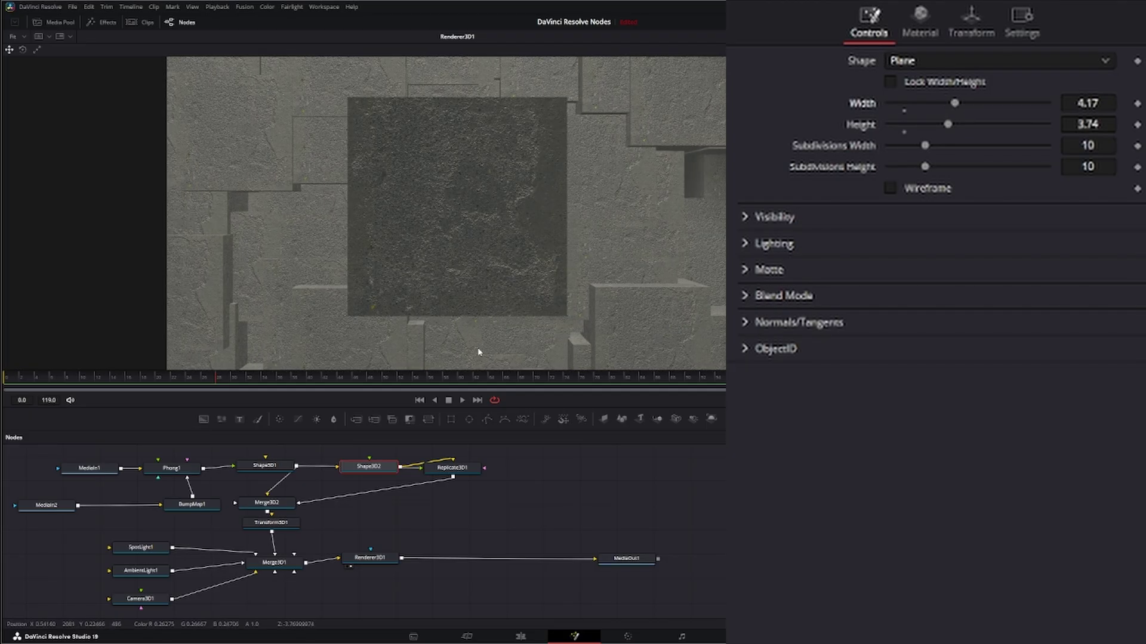
pyautogui.click(274, 526)
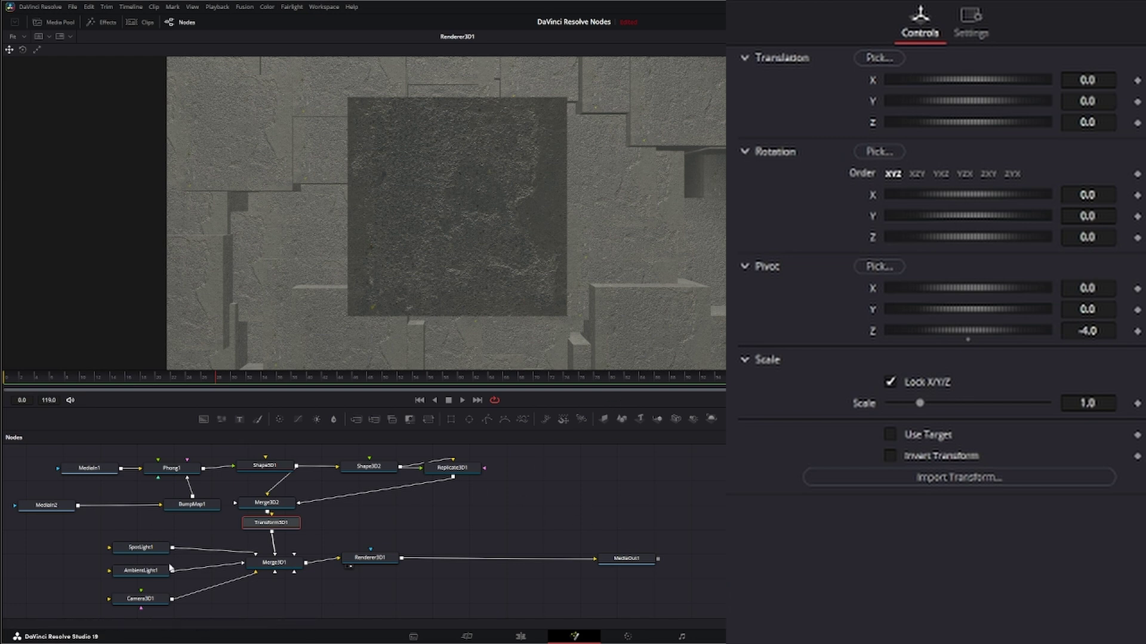
# Step: Shift SpotLight1's Z translation from -3.85 to -3.45
pyautogui.click(146, 549)
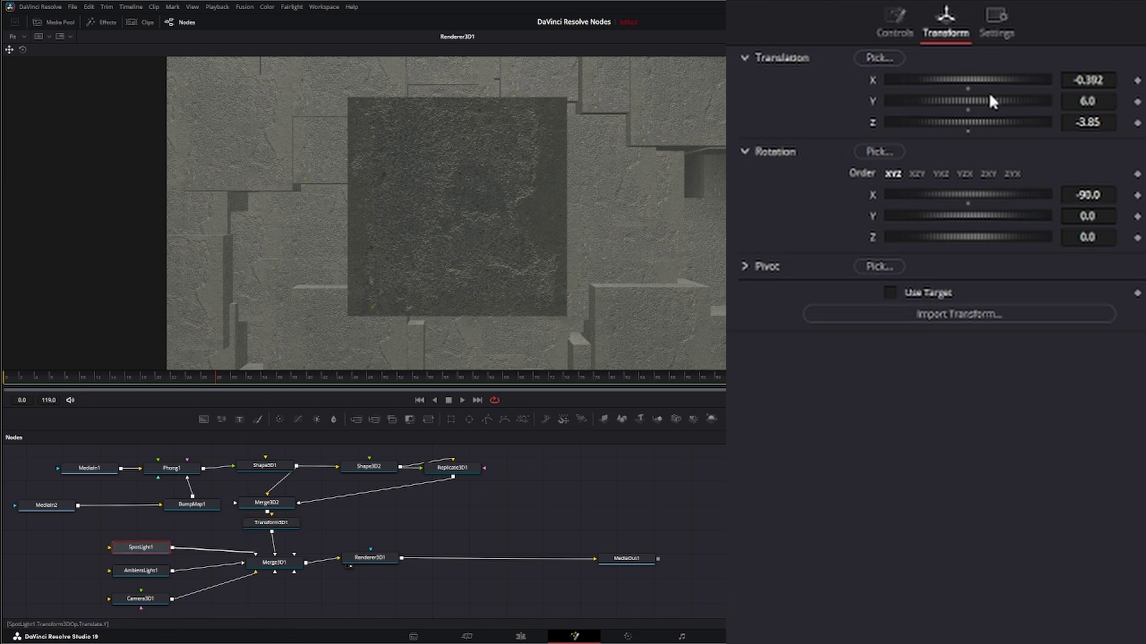
pyautogui.moveTo(965, 124)
pyautogui.mouseDown()
pyautogui.moveTo(979, 124)
pyautogui.moveTo(955, 126)
pyautogui.moveTo(968, 124)
pyautogui.mouseUp()
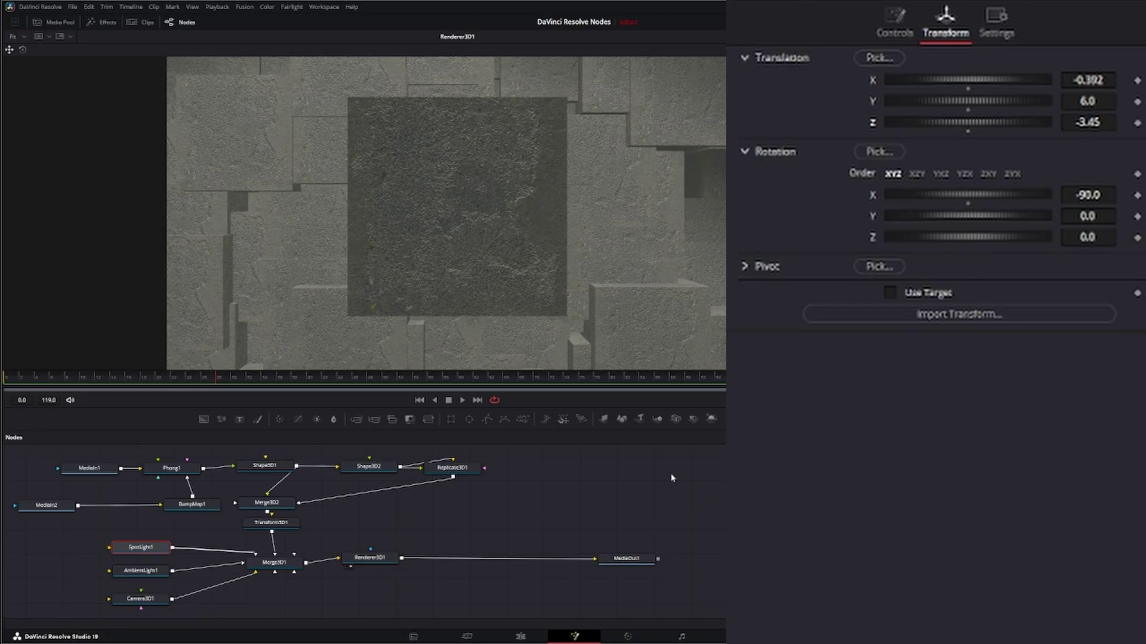
# Step: Add an Ambient Occlusion (SSAO) node found by searching 'ambi', and place it further left
pyautogui.click(572, 507)
pyautogui.hotkey('shift', 'space')
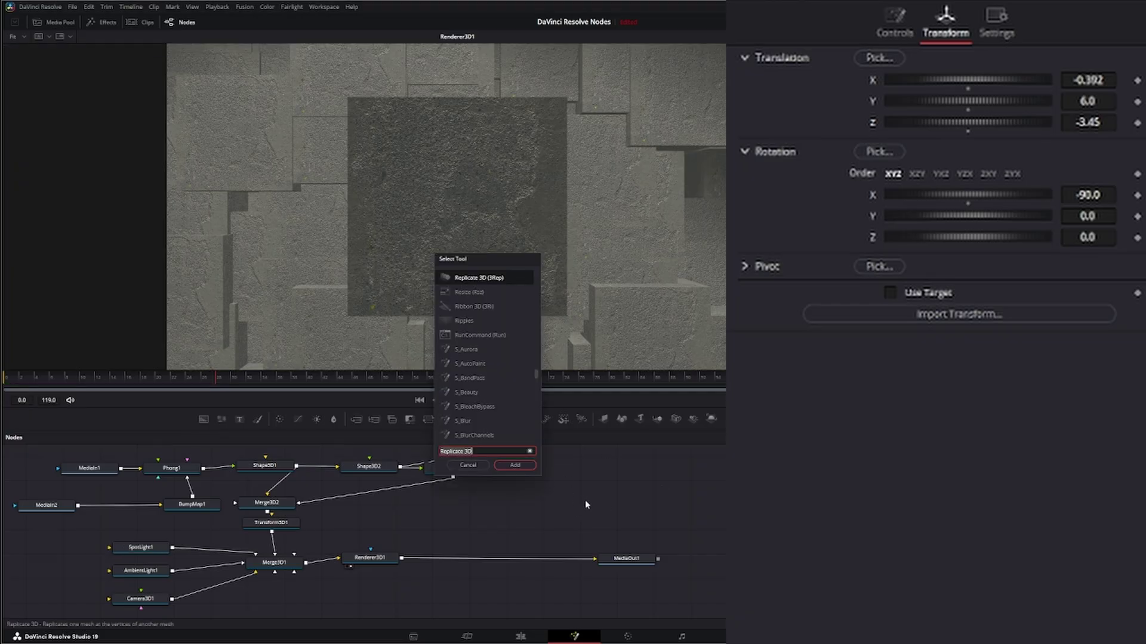
pyautogui.write('ambi')
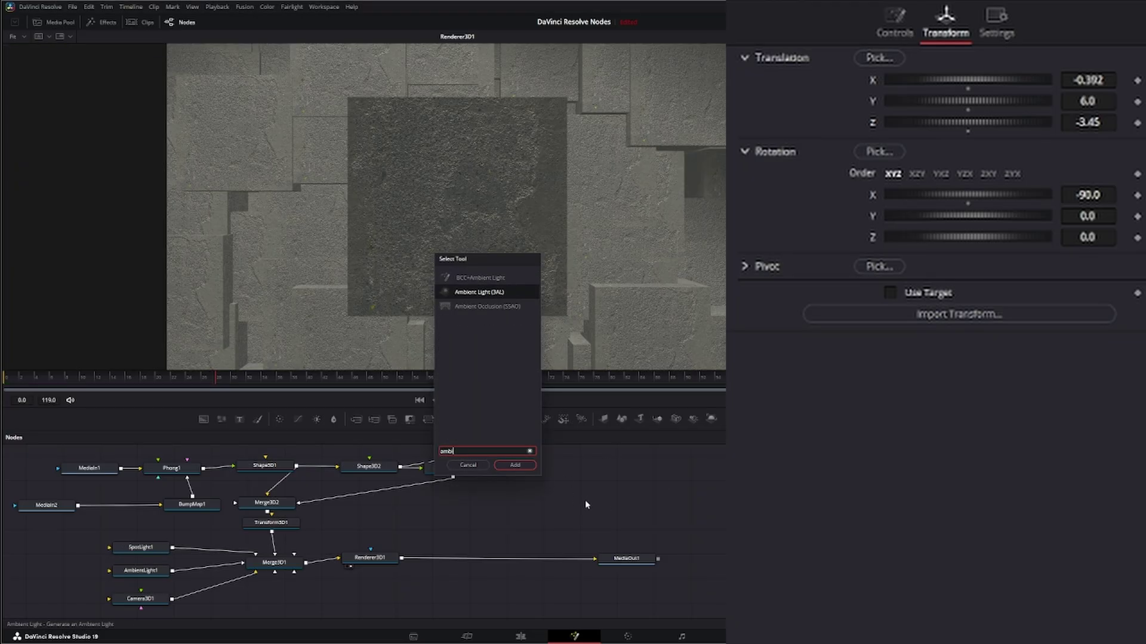
pyautogui.click(477, 307)
pyautogui.click(515, 464)
pyautogui.moveTo(598, 505); pyautogui.dragTo(521, 530)
# Step: Enable the Normal output channel on Renderer3D1 alongside RGBA and Z
pyautogui.click(372, 560)
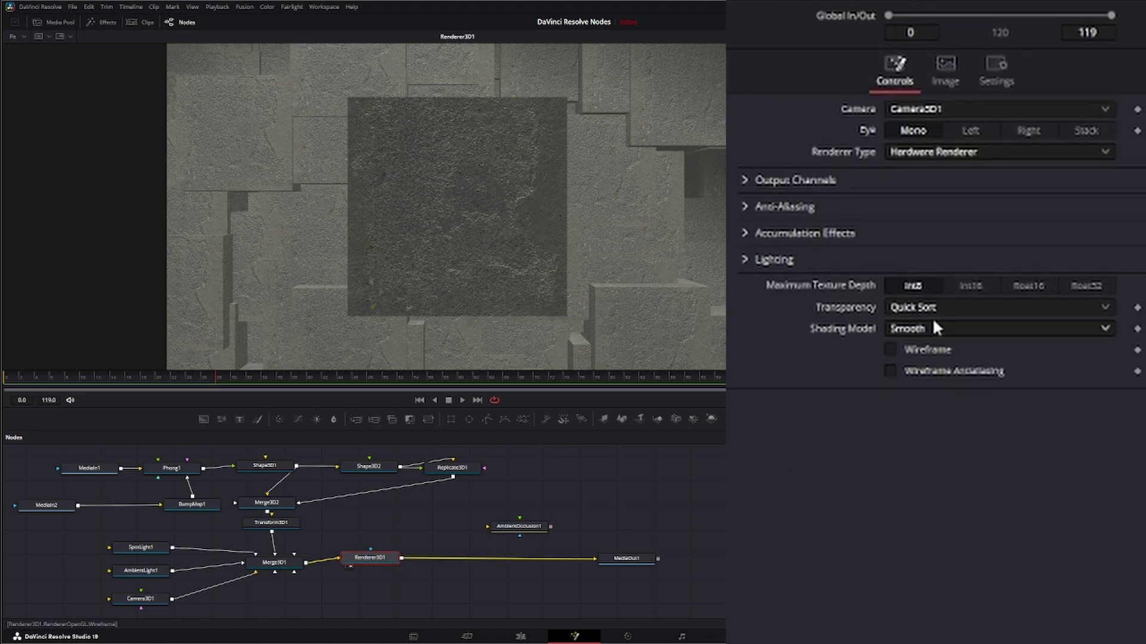
pyautogui.click(745, 181)
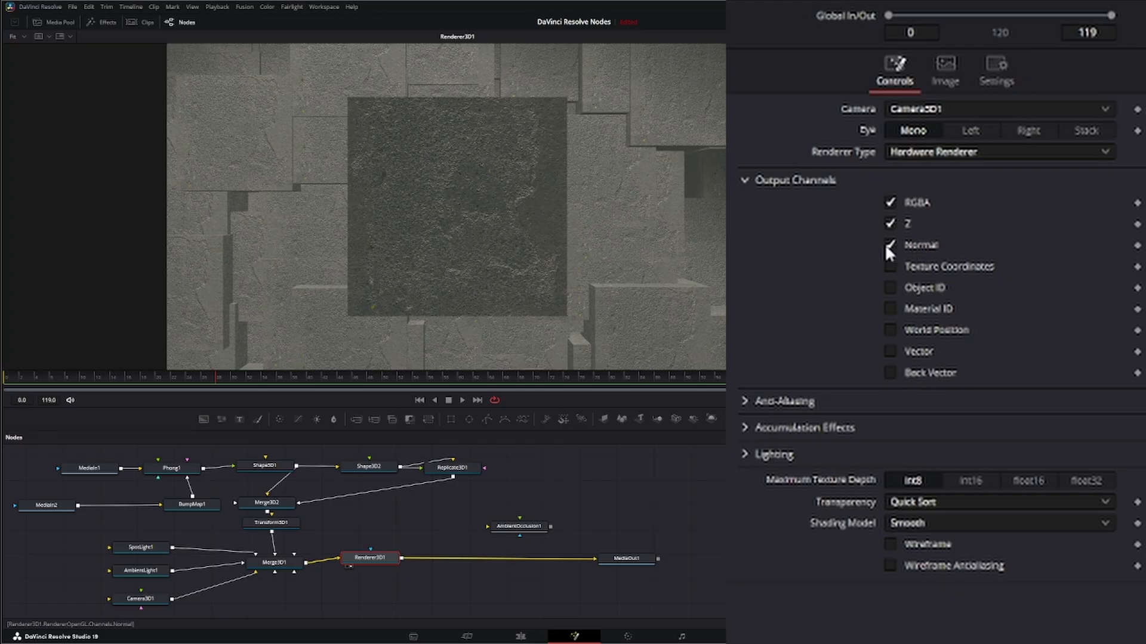
pyautogui.moveTo(469, 501)
pyautogui.mouseDown()
pyautogui.moveTo(565, 544)
pyautogui.moveTo(510, 513)
pyautogui.moveTo(495, 534)
pyautogui.moveTo(454, 522)
pyautogui.moveTo(377, 543)
pyautogui.moveTo(502, 542)
pyautogui.moveTo(461, 538)
pyautogui.moveTo(457, 561)
pyautogui.mouseUp()
# Step: Wire AmbientOcclusion1 between Renderer3D1 and MediaOut1, connect Camera3D1 to it, and view its pass
pyautogui.click(366, 560)
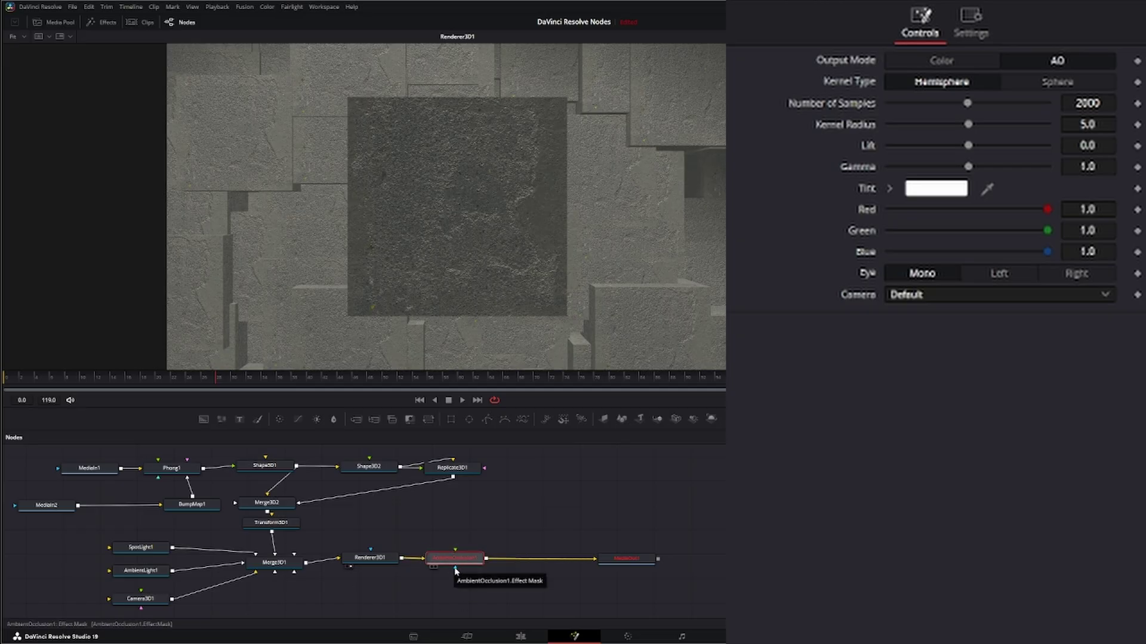
pyautogui.moveTo(456, 571); pyautogui.dragTo(453, 601)
pyautogui.moveTo(455, 549); pyautogui.dragTo(458, 521)
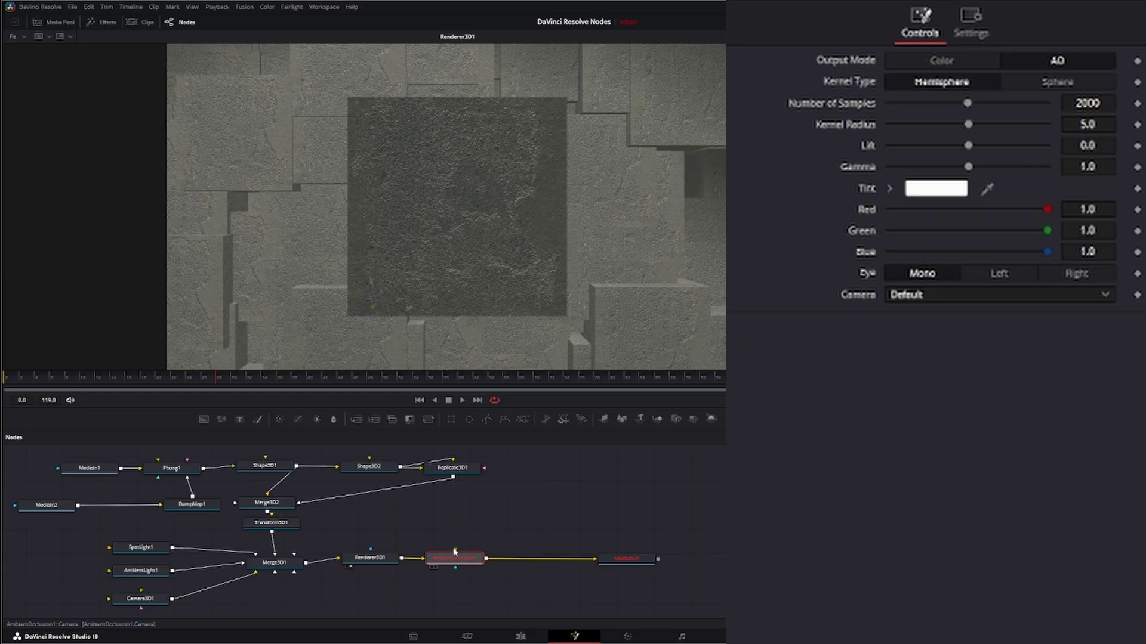
pyautogui.moveTo(143, 601); pyautogui.dragTo(456, 553)
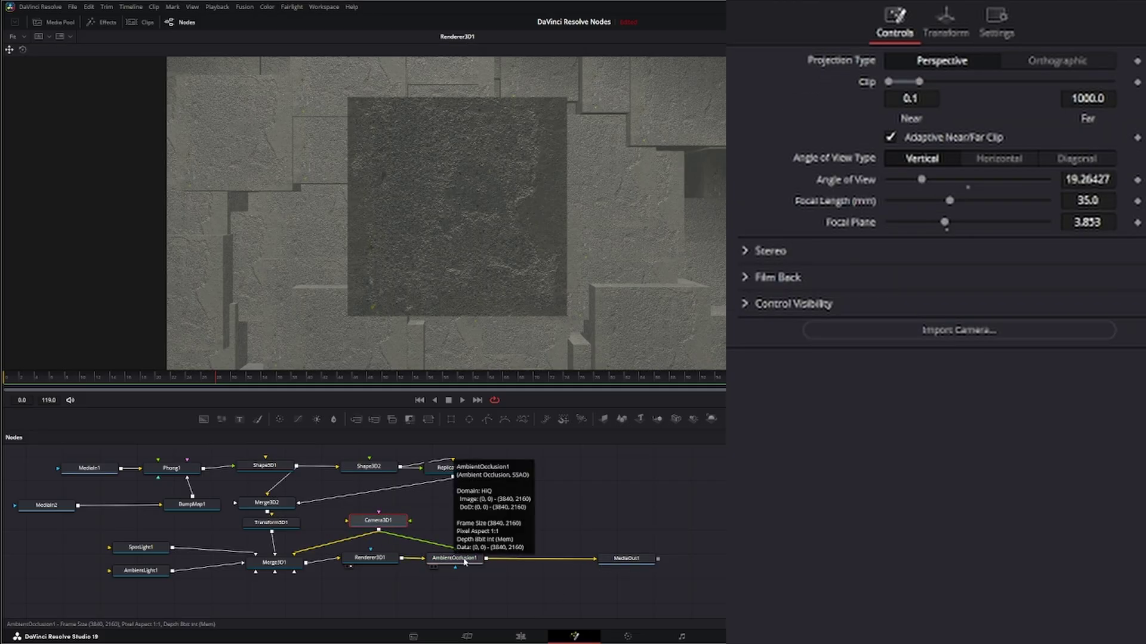
pyautogui.click(460, 560)
pyautogui.press('1')
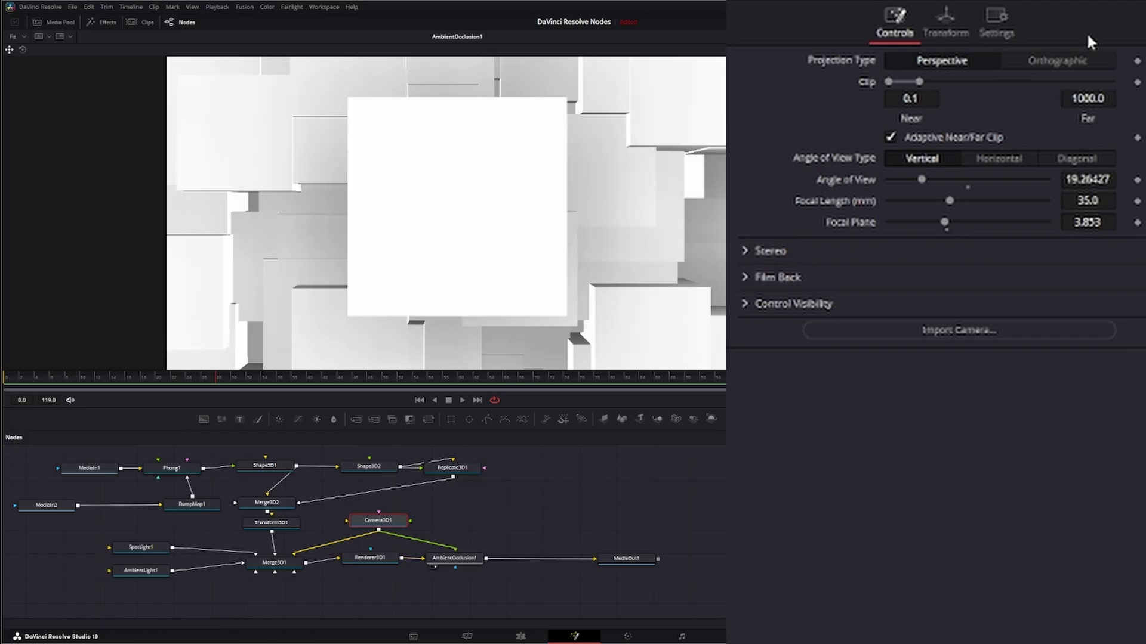
# Step: Try the Sphere kernel on AmbientOcclusion1, then return it to Hemisphere
pyautogui.click(457, 561)
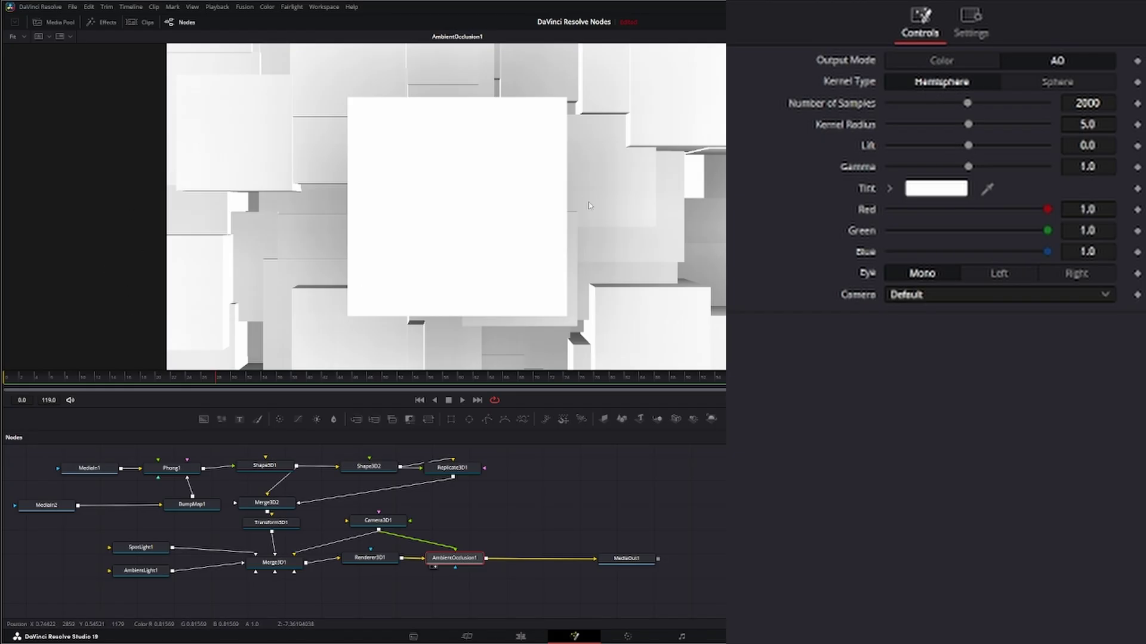
pyautogui.click(1066, 79)
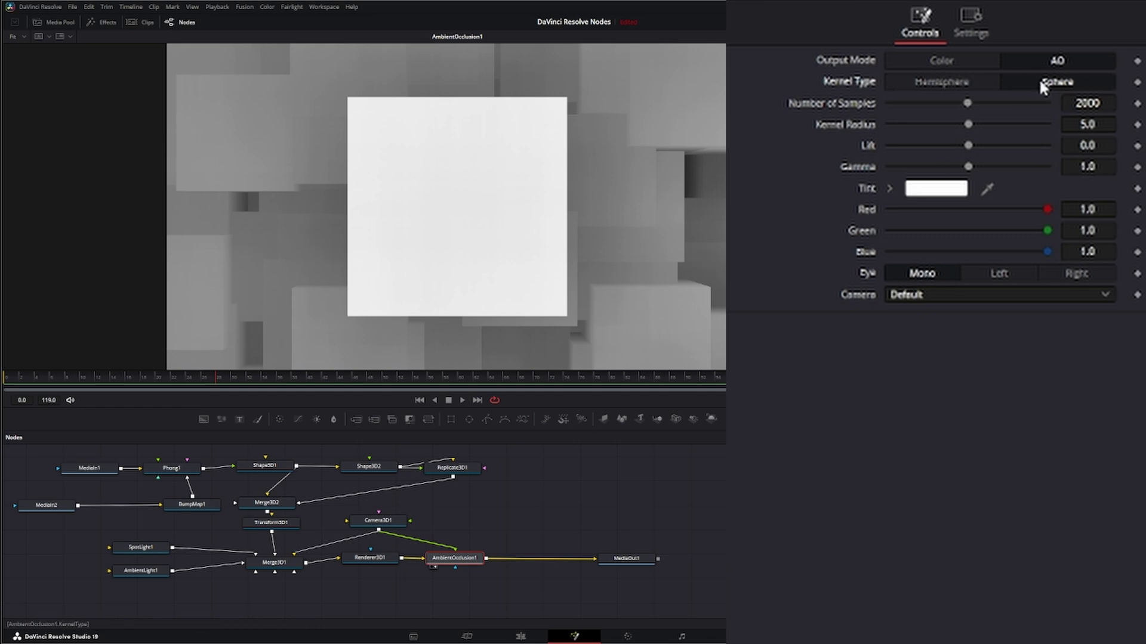
pyautogui.click(943, 80)
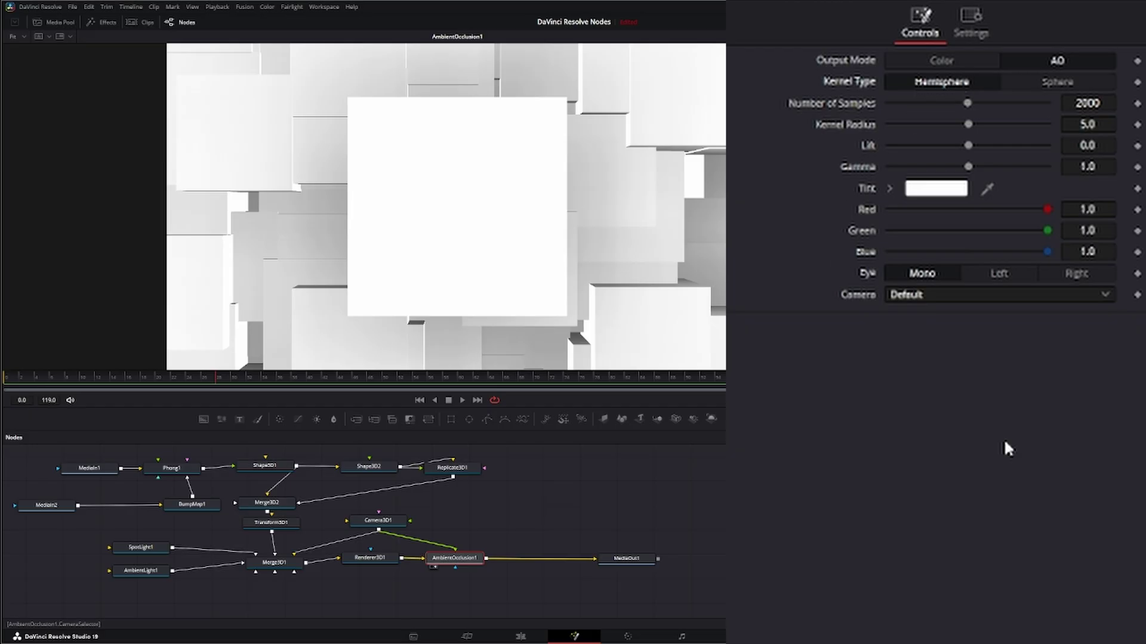
# Step: Set AmbientOcclusion1 to 2610 samples and a 3.8 kernel radius, with Lift and Gamma at defaults
pyautogui.moveTo(968, 102); pyautogui.dragTo(925, 102)
pyautogui.scroll(1, 614, 275)
pyautogui.moveTo(615, 275); pyautogui.dragTo(499, 277)
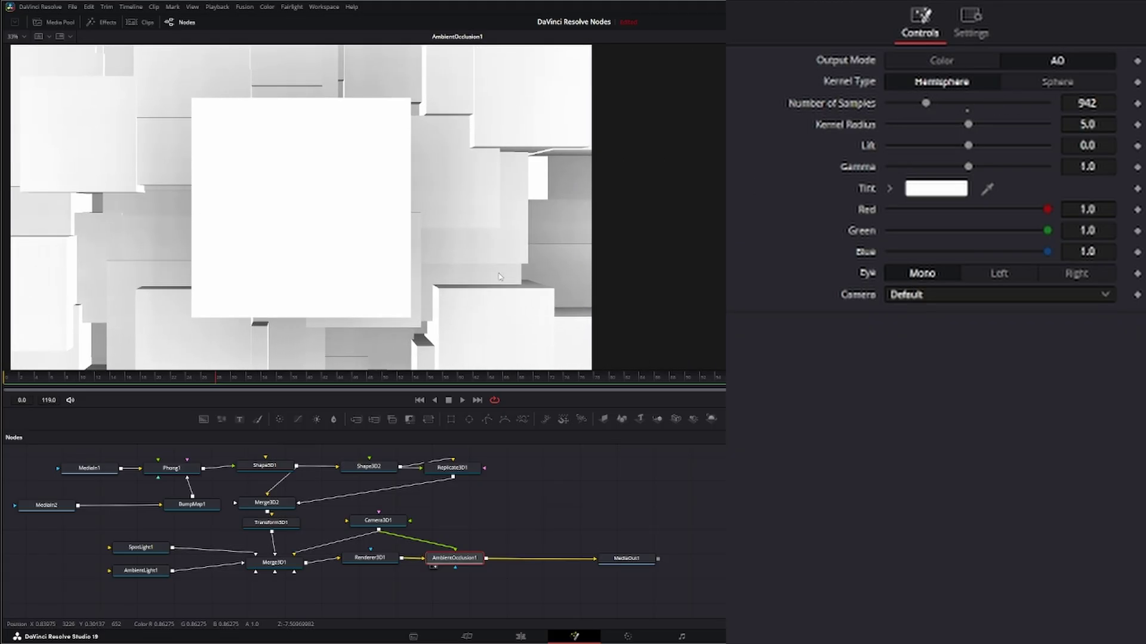
pyautogui.moveTo(925, 103); pyautogui.dragTo(991, 100)
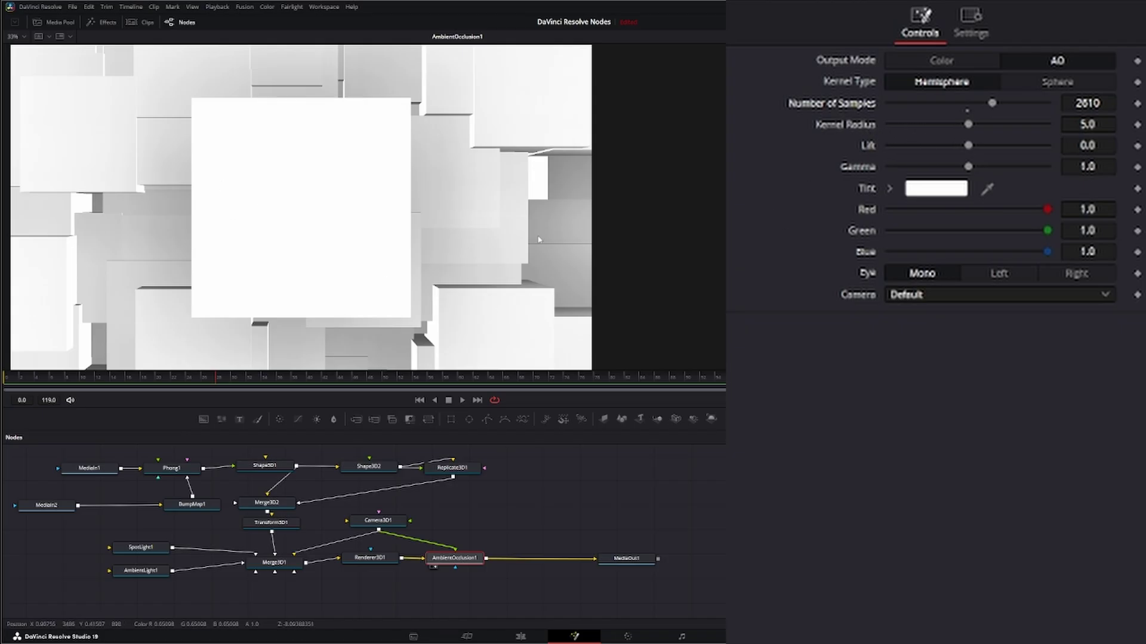
pyautogui.moveTo(970, 124)
pyautogui.mouseDown()
pyautogui.moveTo(900, 126)
pyautogui.moveTo(1052, 126)
pyautogui.moveTo(915, 130)
pyautogui.moveTo(954, 141)
pyautogui.mouseUp()
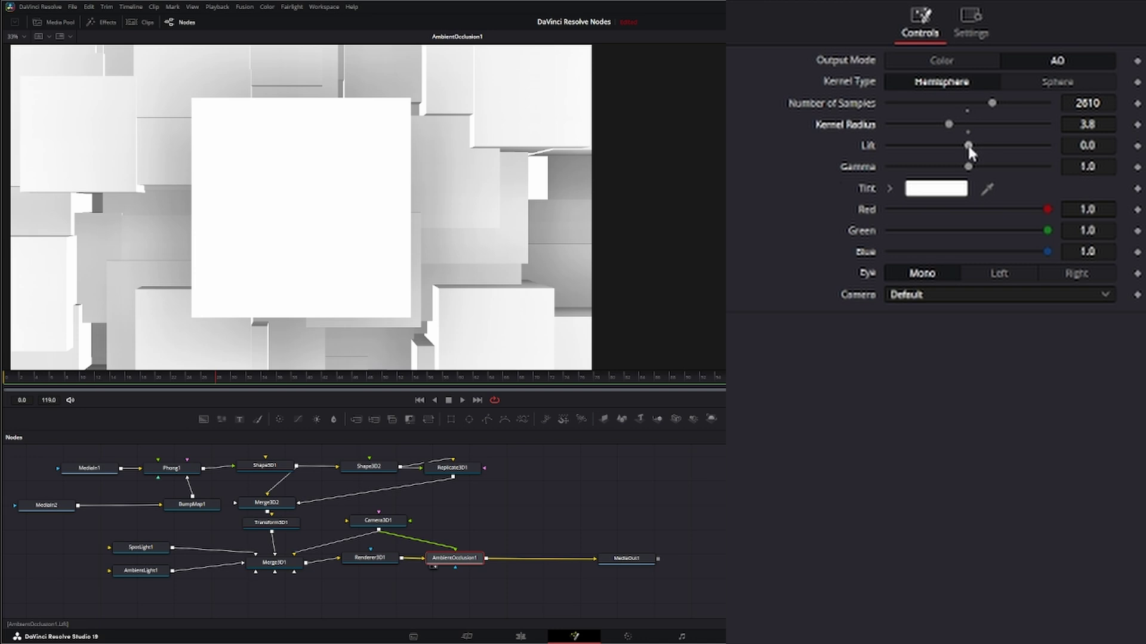
pyautogui.moveTo(968, 143); pyautogui.dragTo(955, 168)
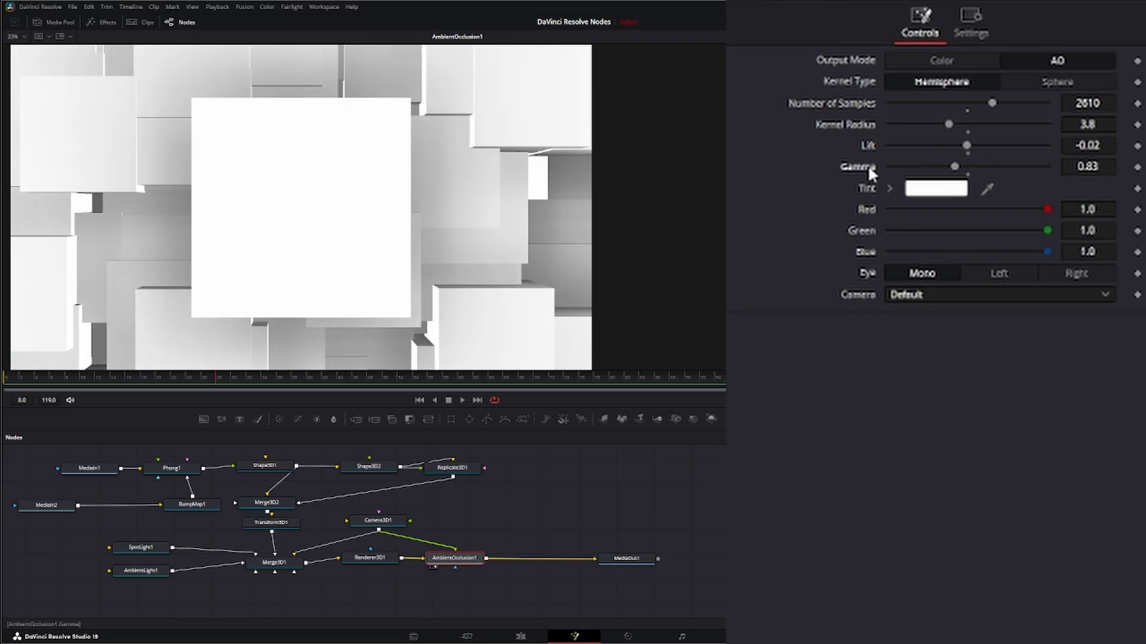
pyautogui.doubleClick(866, 167)
pyautogui.doubleClick(861, 145)
# Step: Keep the occlusion tint white and render the occlusion through Camera3D1
pyautogui.click(935, 191)
pyautogui.moveTo(636, 296); pyautogui.dragTo(631, 305)
pyautogui.click(618, 401)
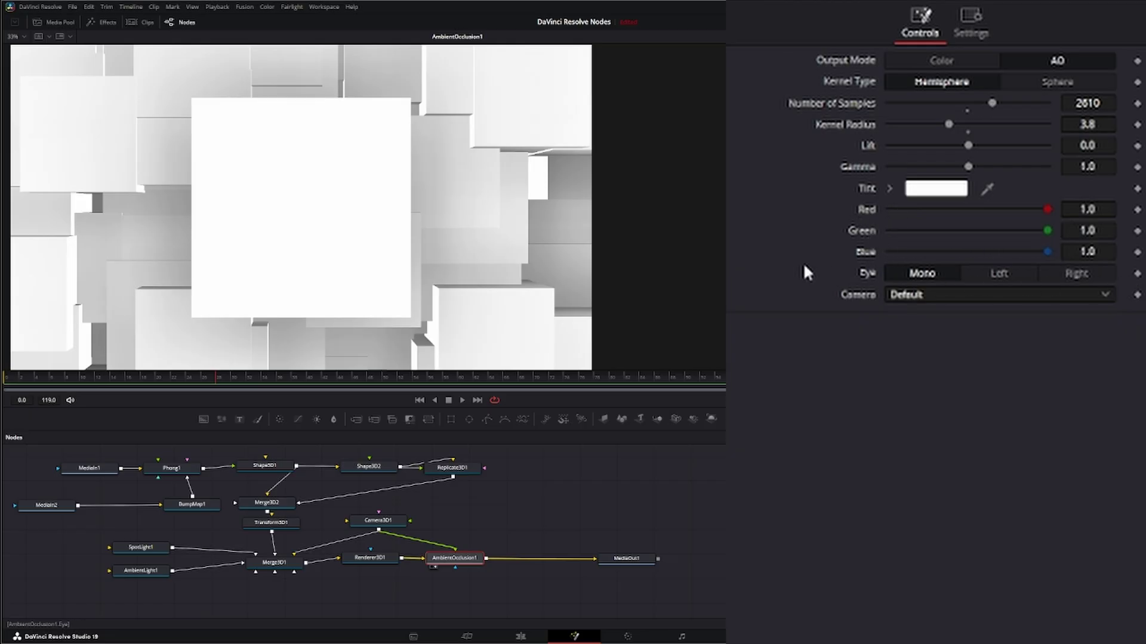
pyautogui.click(901, 294)
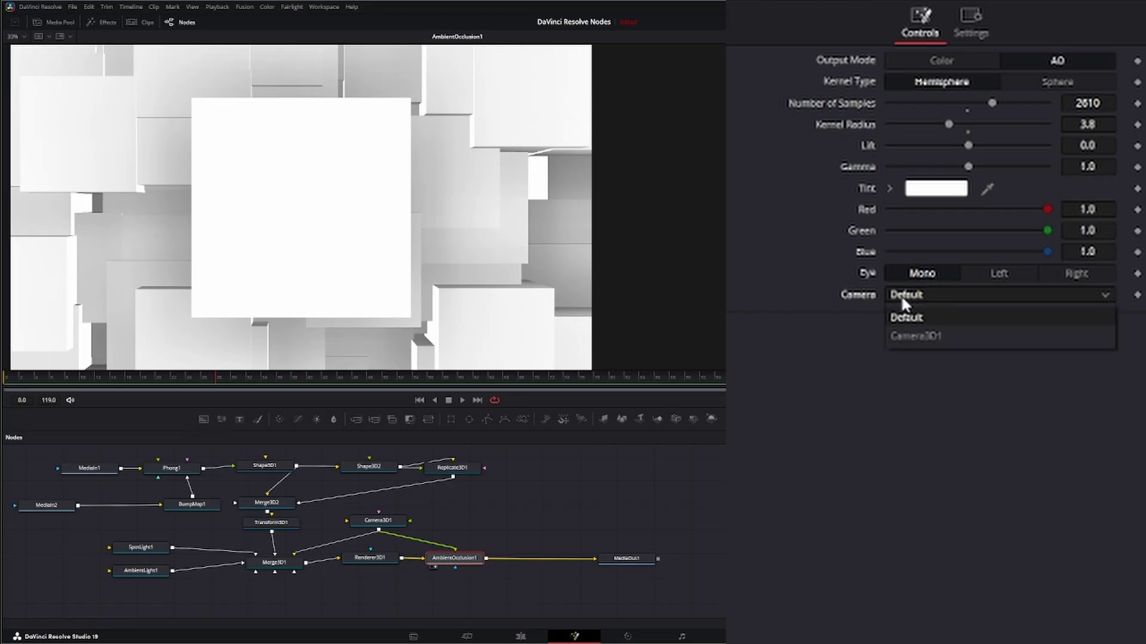
pyautogui.click(921, 337)
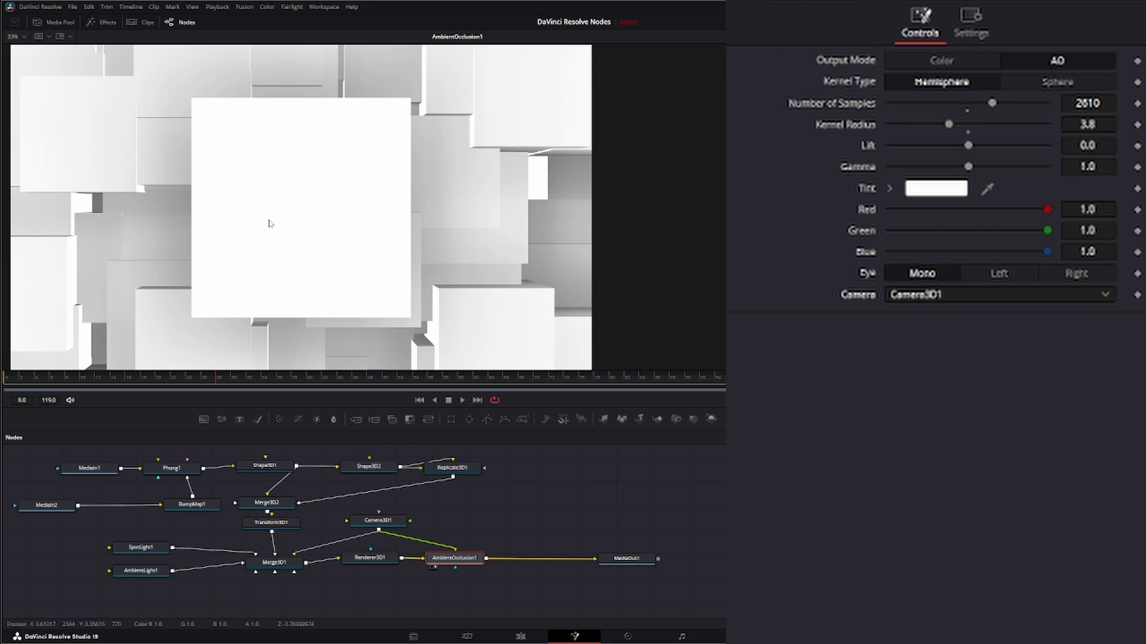
# Step: Compare the AO and Color output modes, leaving AmbientOcclusion1 on Color
pyautogui.click(937, 62)
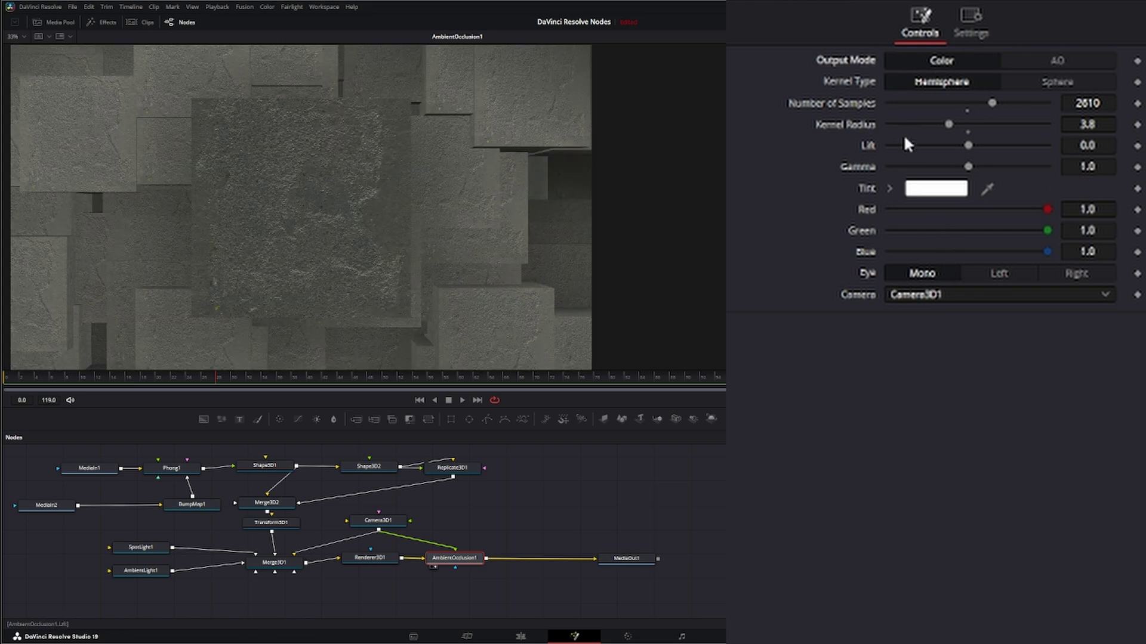
pyautogui.click(1069, 60)
pyautogui.click(947, 61)
pyautogui.click(1079, 60)
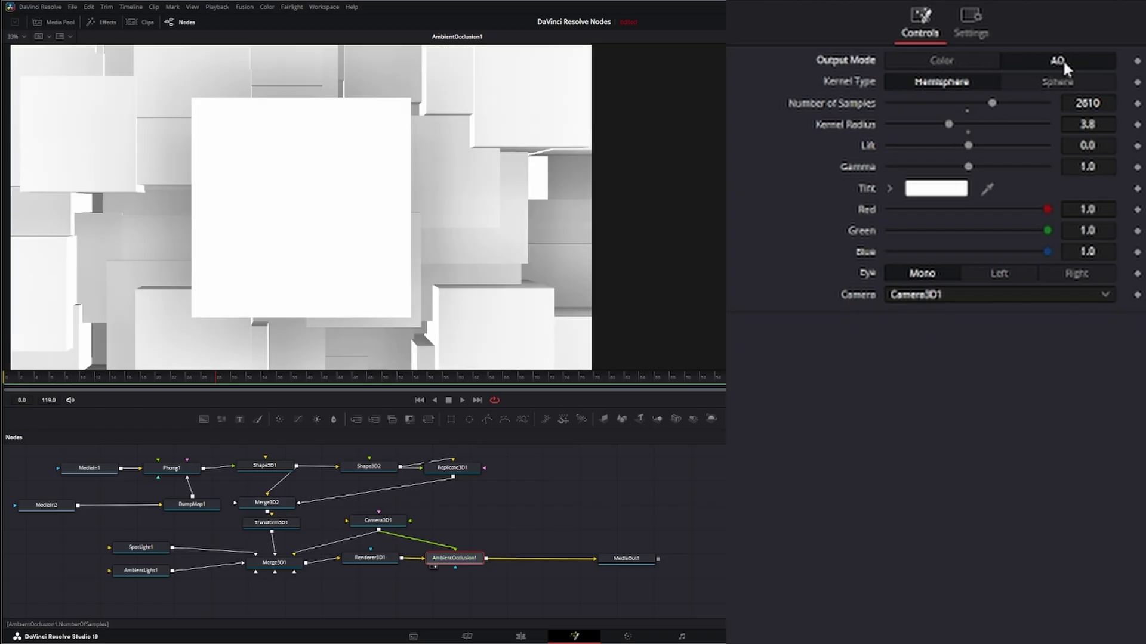
pyautogui.click(947, 60)
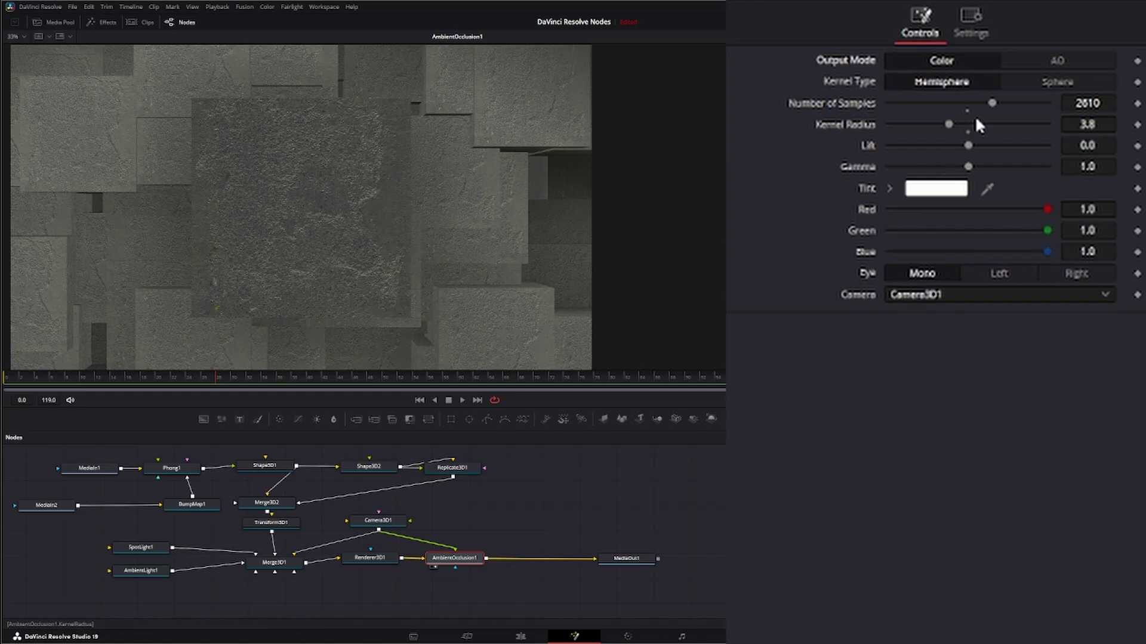
# Step: Tune occlusion to Sphere kernel, 2888 samples, radius 1.71, lift -0.16, gamma 0.86, then preview Renderer3D1
pyautogui.moveTo(948, 123)
pyautogui.mouseDown()
pyautogui.moveTo(977, 124)
pyautogui.moveTo(952, 124)
pyautogui.mouseUp()
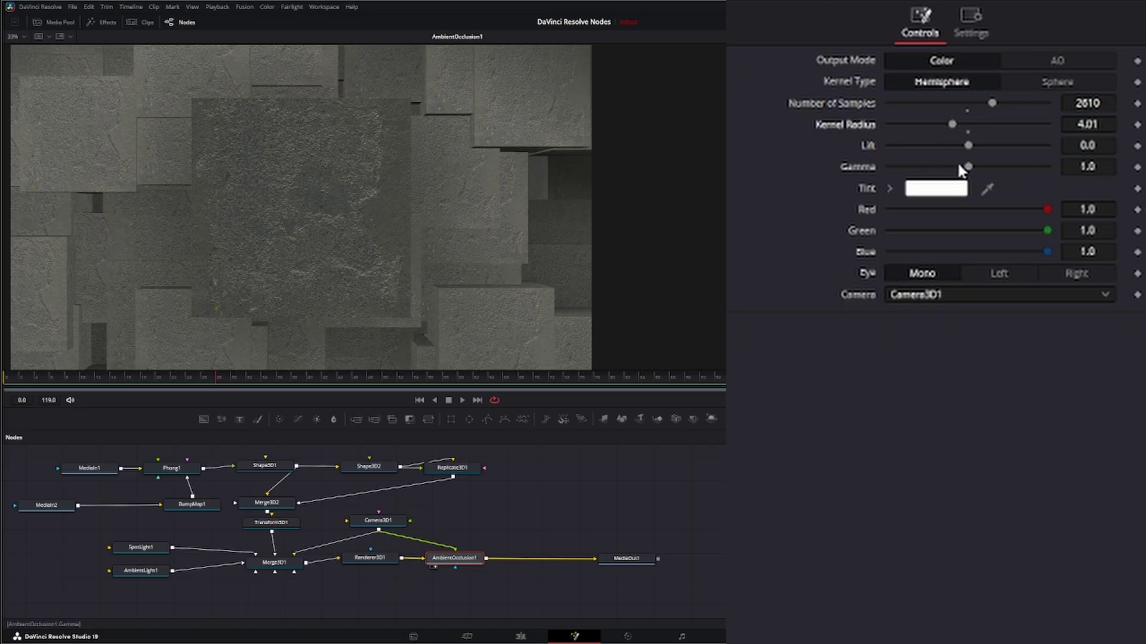
pyautogui.moveTo(967, 166); pyautogui.dragTo(935, 169)
pyautogui.moveTo(1000, 105)
pyautogui.mouseDown()
pyautogui.moveTo(1017, 102)
pyautogui.moveTo(940, 103)
pyautogui.moveTo(1003, 103)
pyautogui.mouseUp()
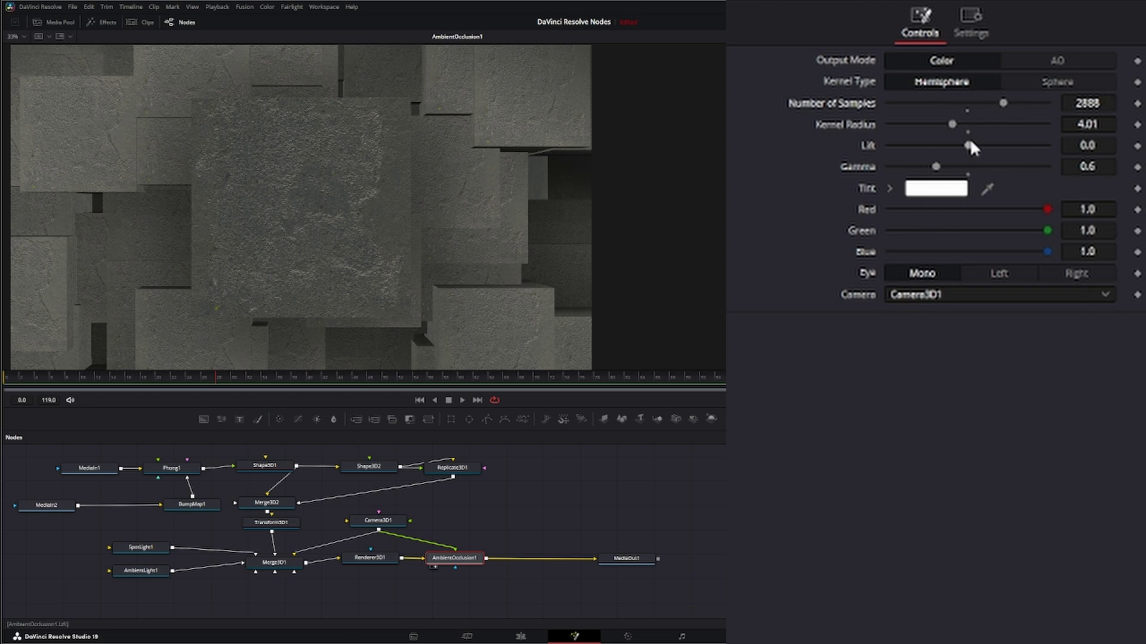
pyautogui.moveTo(965, 145)
pyautogui.mouseDown()
pyautogui.moveTo(937, 146)
pyautogui.moveTo(948, 148)
pyautogui.mouseUp()
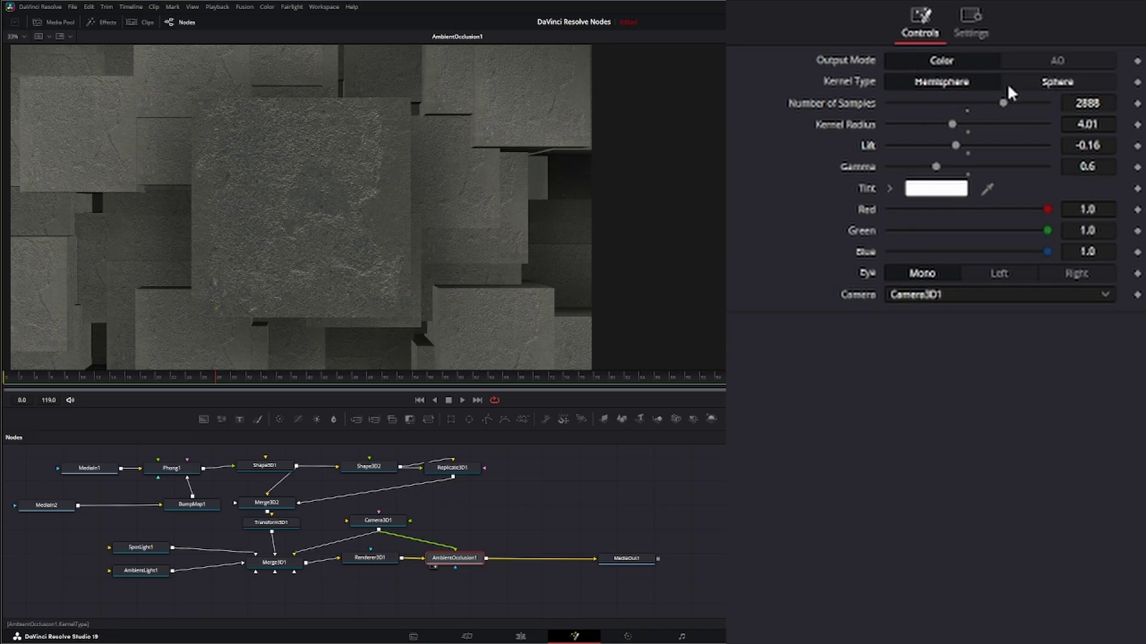
pyautogui.click(1059, 83)
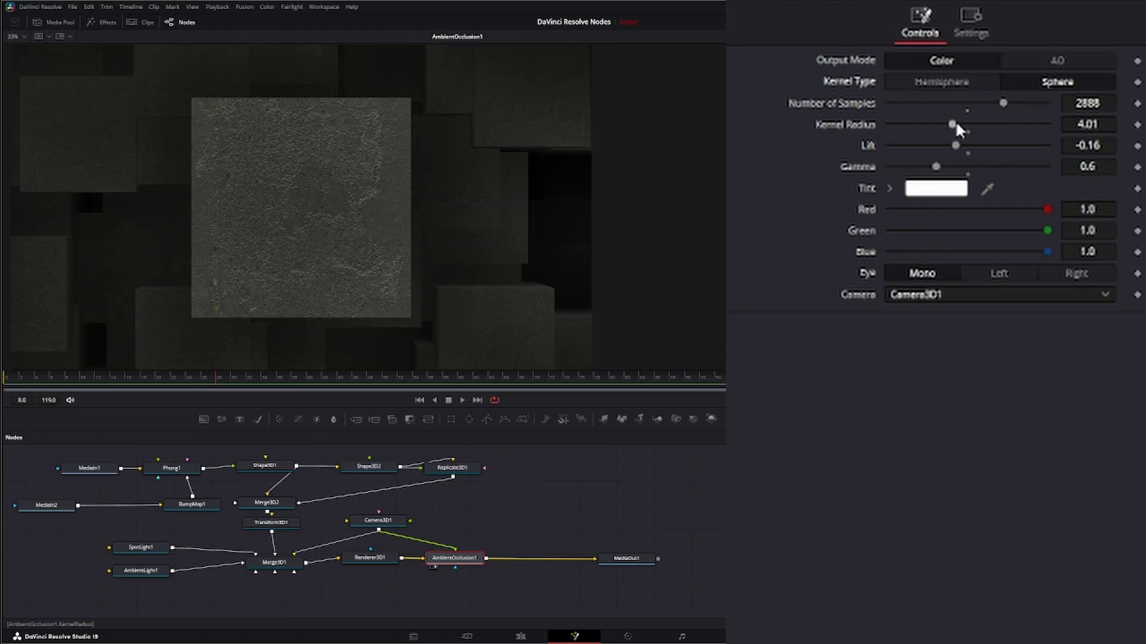
pyautogui.moveTo(954, 124); pyautogui.dragTo(918, 124)
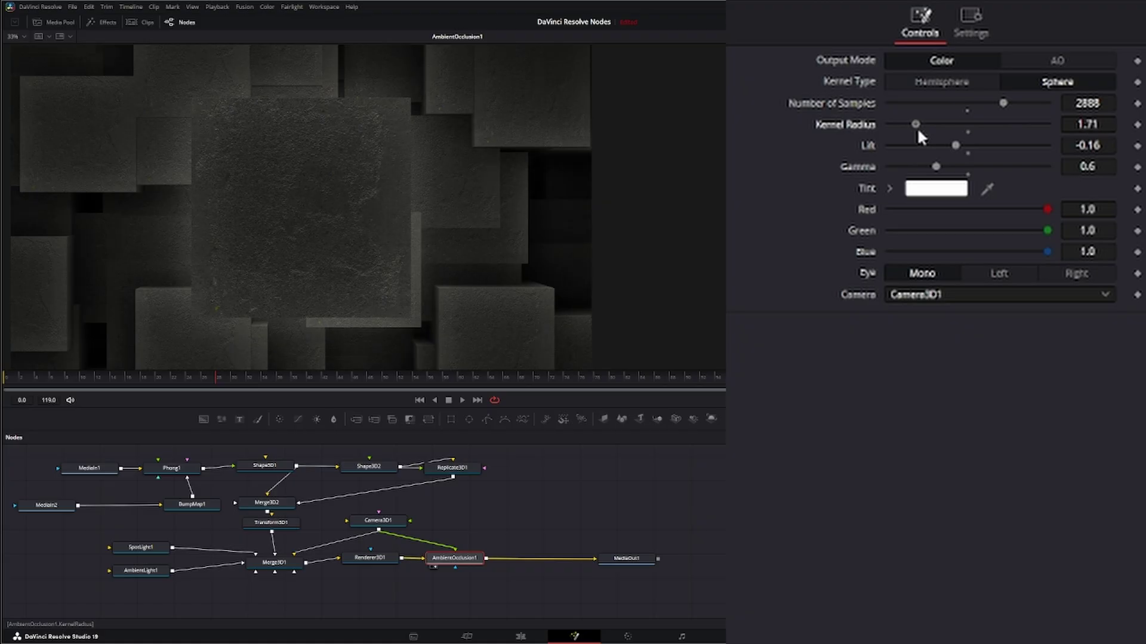
pyautogui.moveTo(937, 166); pyautogui.dragTo(960, 169)
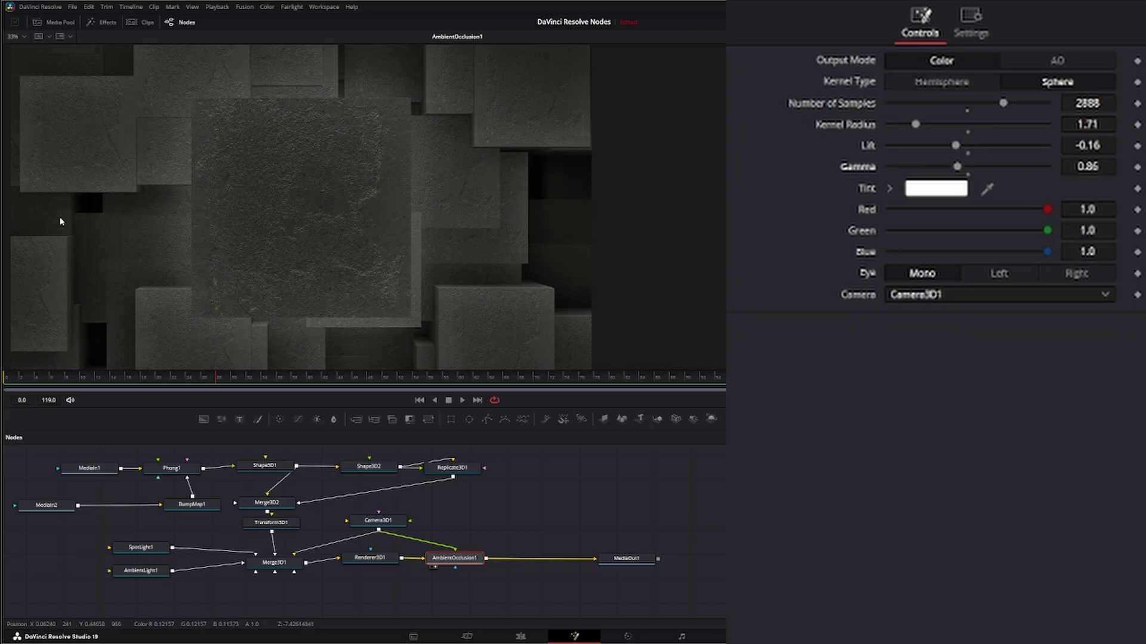
pyautogui.click(349, 566)
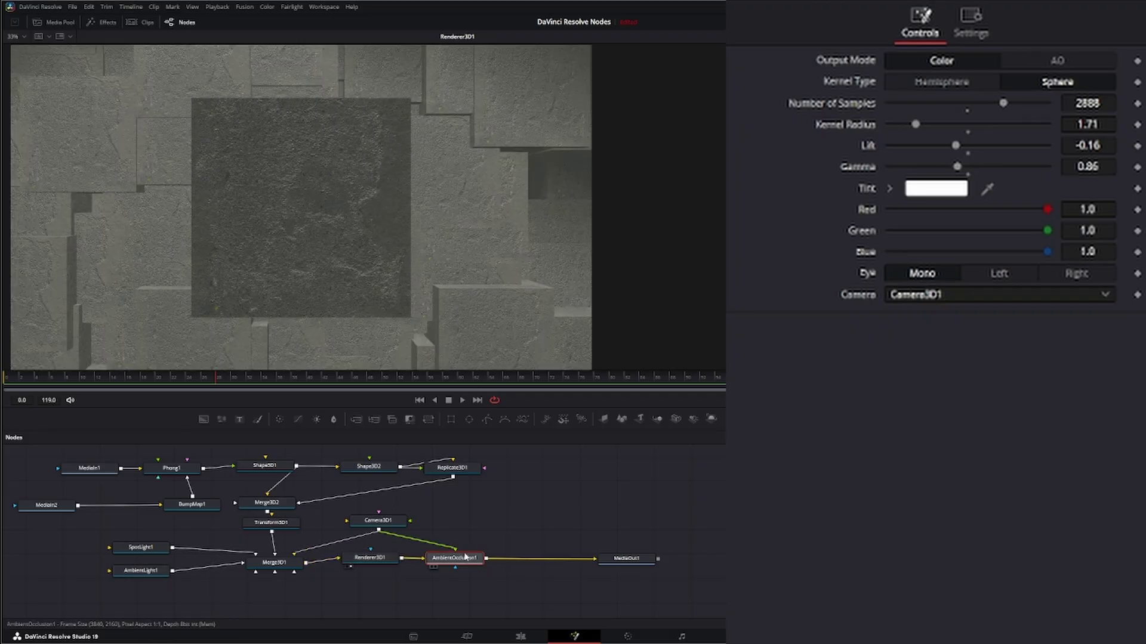
# Step: Switch AmbientOcclusion1 back to the Hemisphere kernel and move MediaOut1 further right
pyautogui.moveTo(465, 563); pyautogui.dragTo(420, 256)
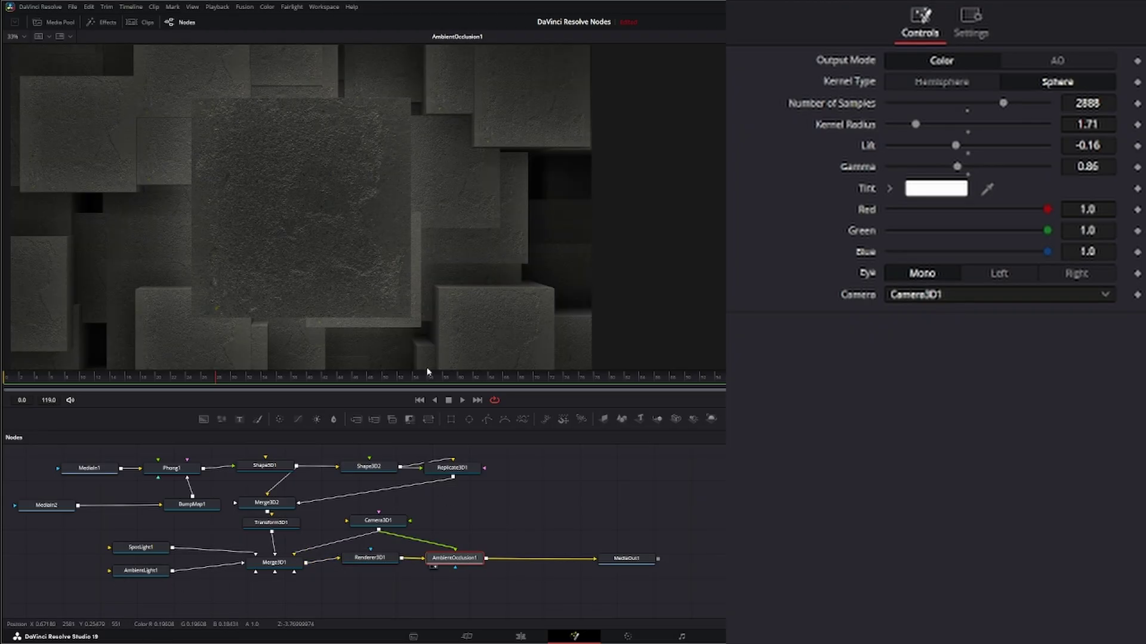
pyautogui.click(950, 81)
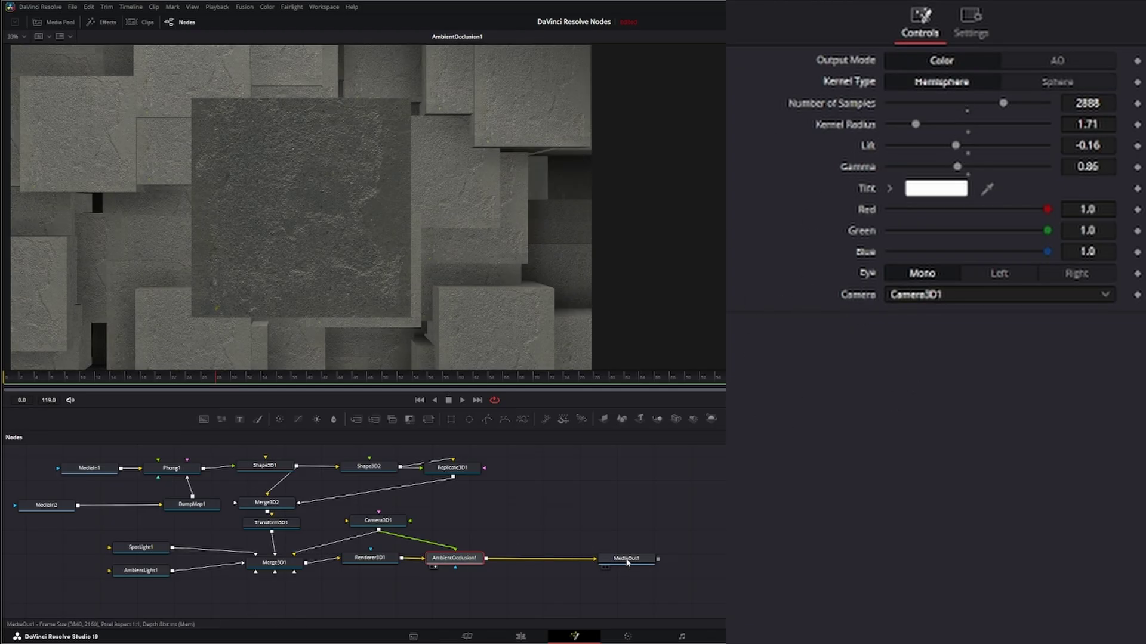
pyautogui.moveTo(628, 562); pyautogui.dragTo(669, 559)
# Step: Select and copy AmbientOcclusion1, then clear the node selection
pyautogui.click(458, 558)
pyautogui.click(455, 561)
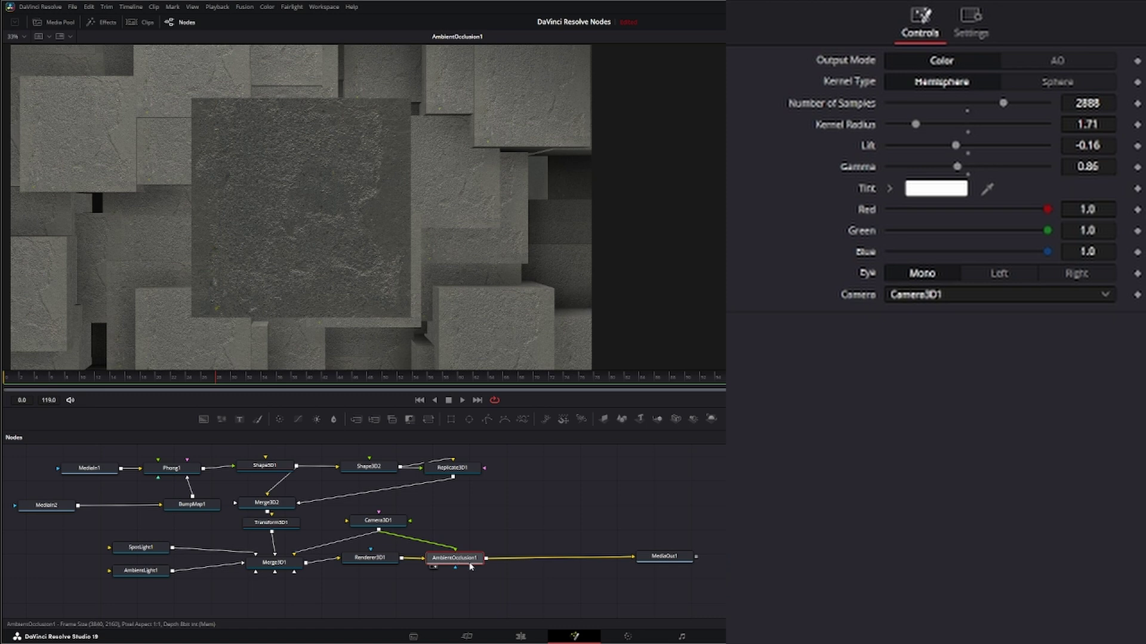
pyautogui.click(566, 523)
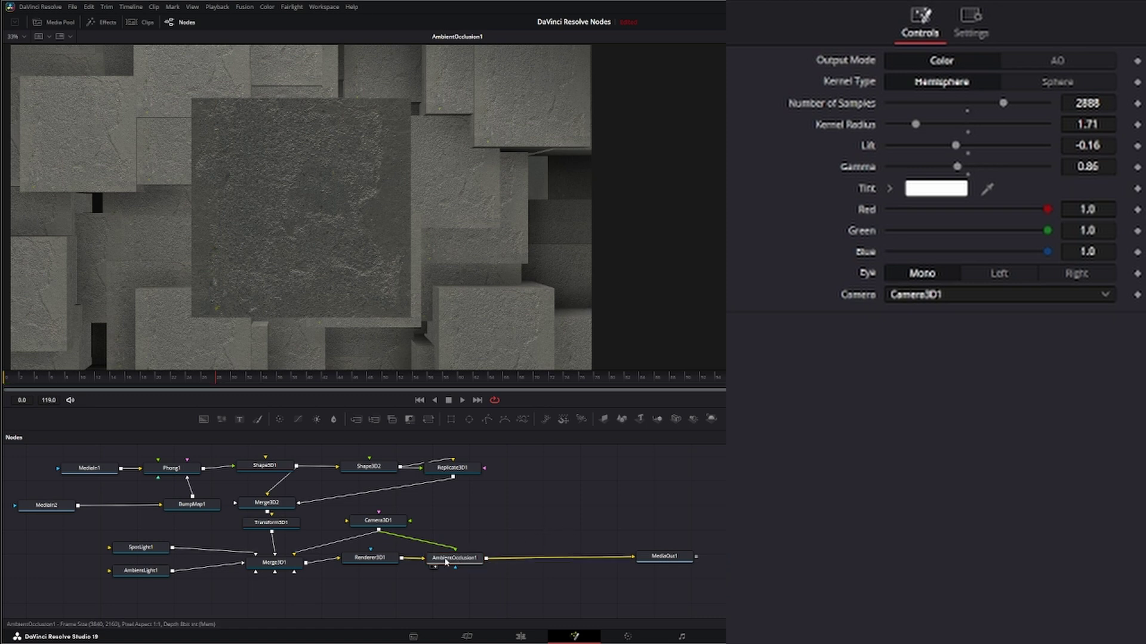
# Step: Paste a copy of AmbientOcclusion1 before MediaOut1, feed it Camera3D1, and view its result
pyautogui.hotkey('ctrl', 'v')
pyautogui.moveTo(533, 534); pyautogui.dragTo(552, 558)
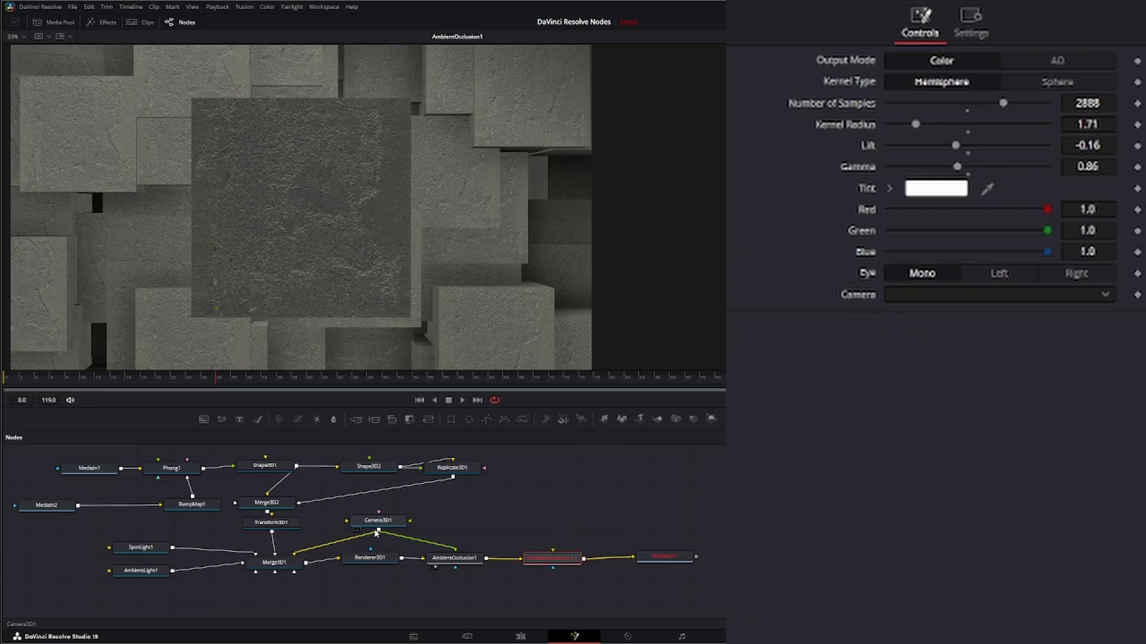
pyautogui.moveTo(379, 530); pyautogui.dragTo(554, 552)
pyautogui.moveTo(388, 535); pyautogui.dragTo(554, 554)
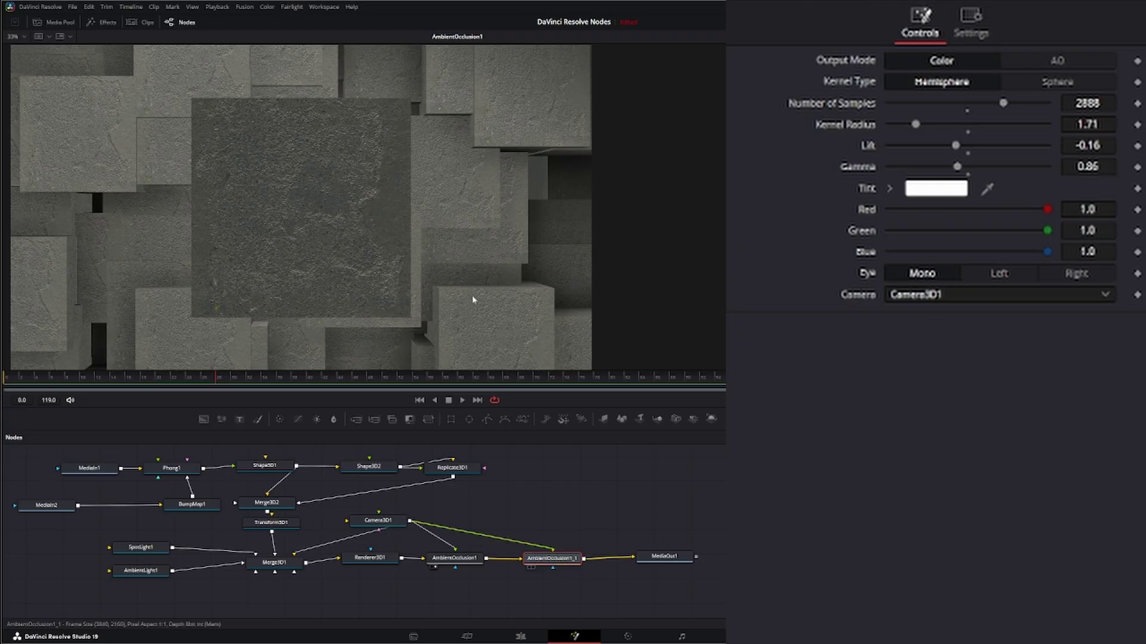
pyautogui.press('1')
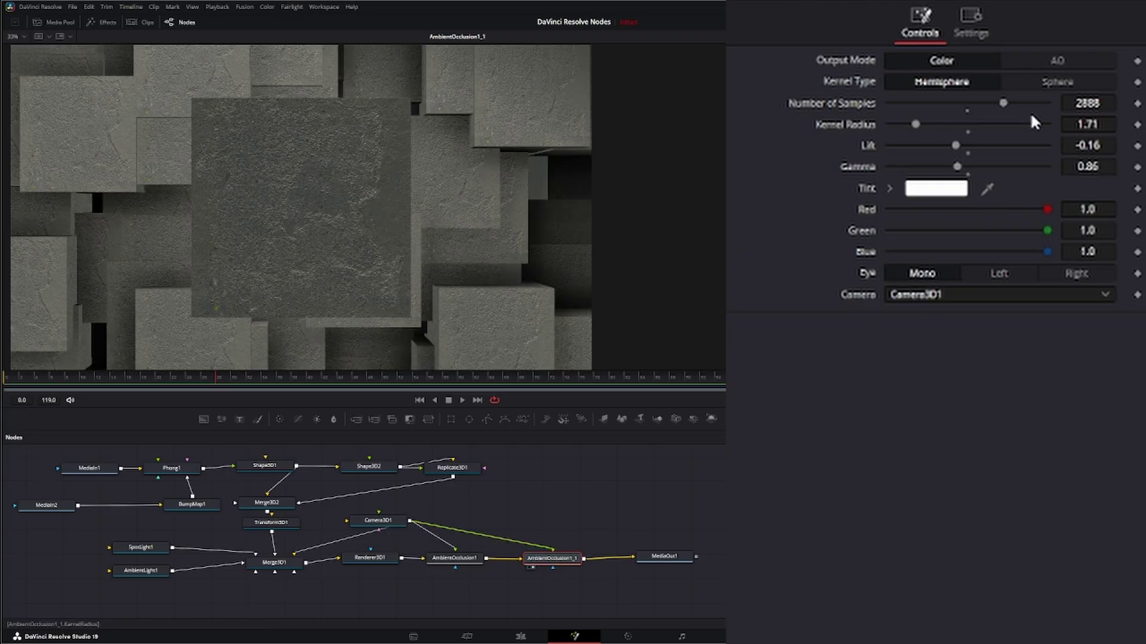
# Step: Give the second occlusion node a Sphere kernel, radius 0.59 and gamma 0.8
pyautogui.click(1055, 83)
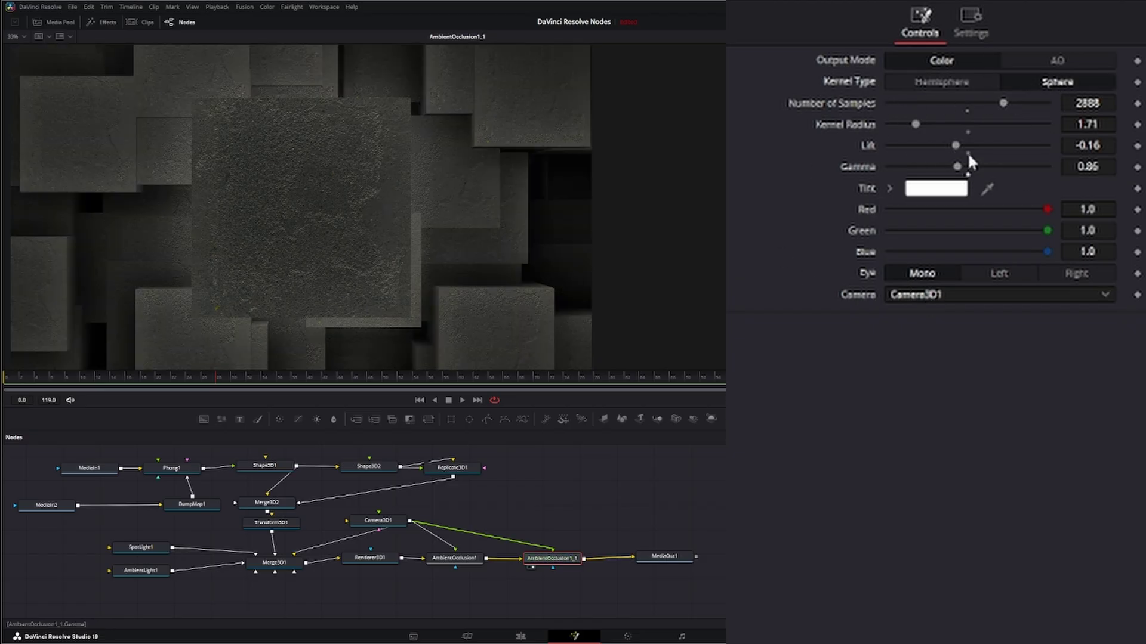
pyautogui.moveTo(913, 124)
pyautogui.mouseDown()
pyautogui.moveTo(993, 124)
pyautogui.moveTo(897, 121)
pyautogui.mouseUp()
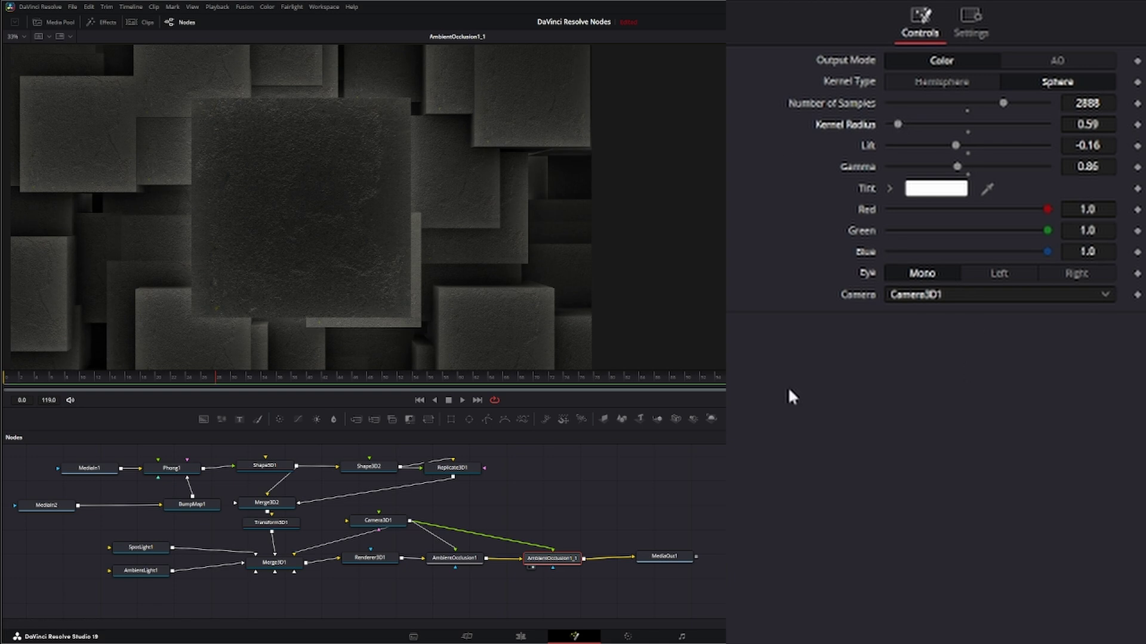
pyautogui.moveTo(962, 164); pyautogui.dragTo(952, 167)
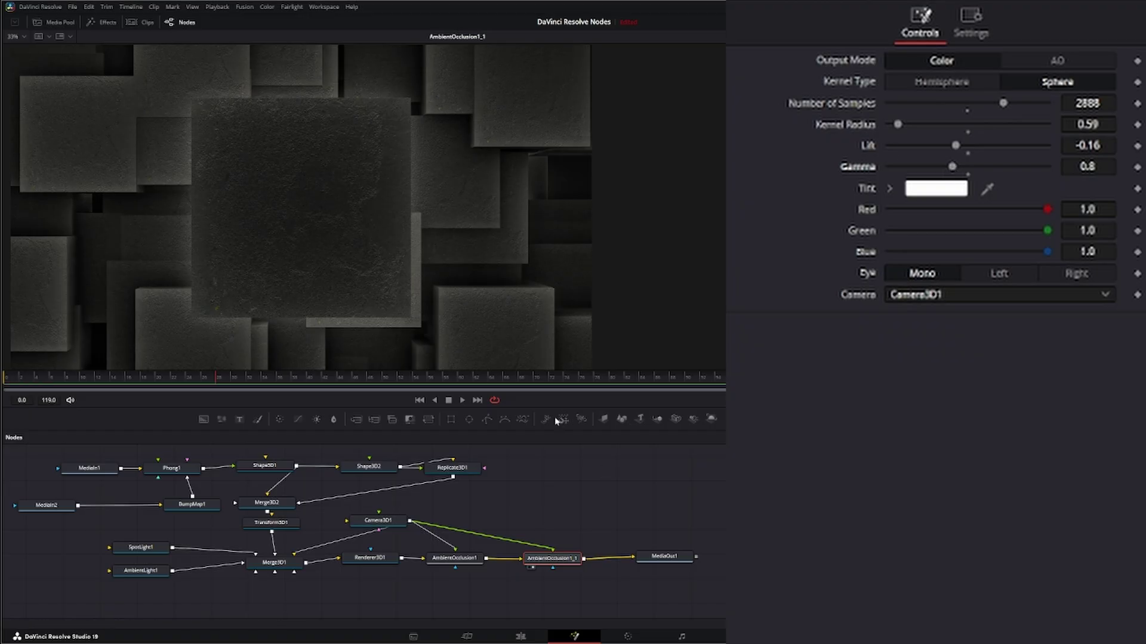
pyautogui.click(265, 465)
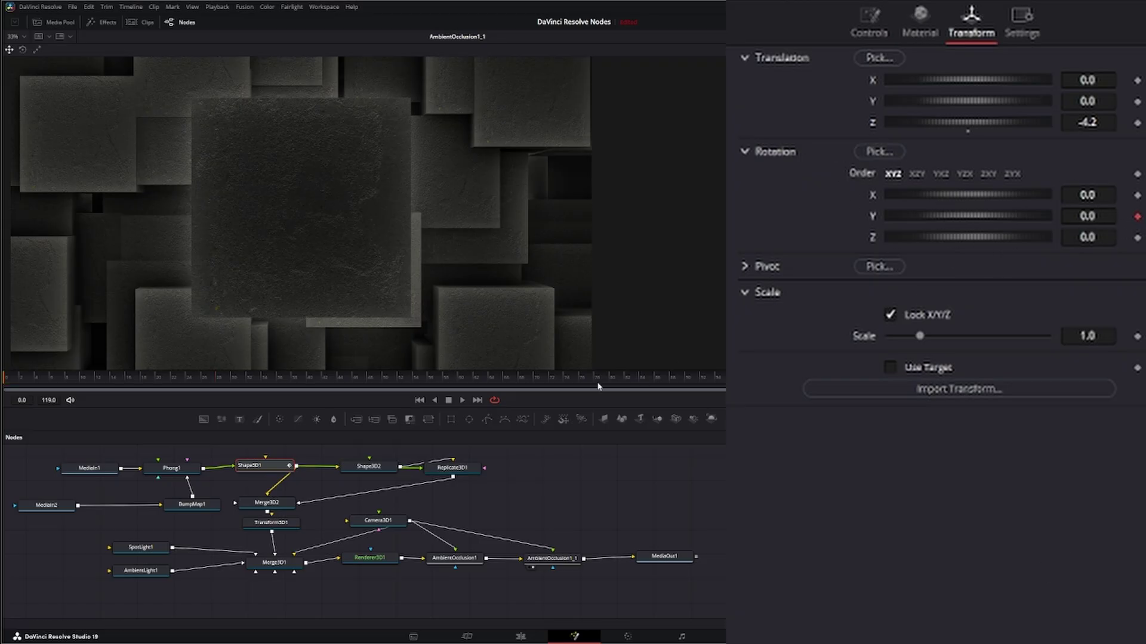
# Step: Keyframe Shape3D1's Y rotation up to 360 degrees and play the spin from the start
pyautogui.click(1136, 218)
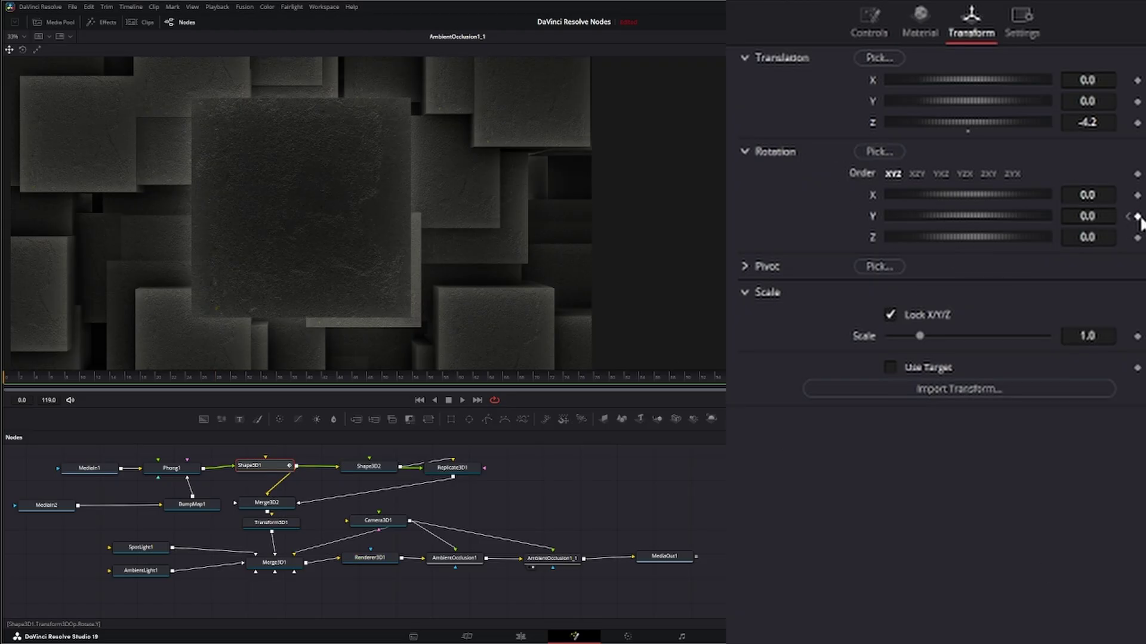
pyautogui.click(1094, 219)
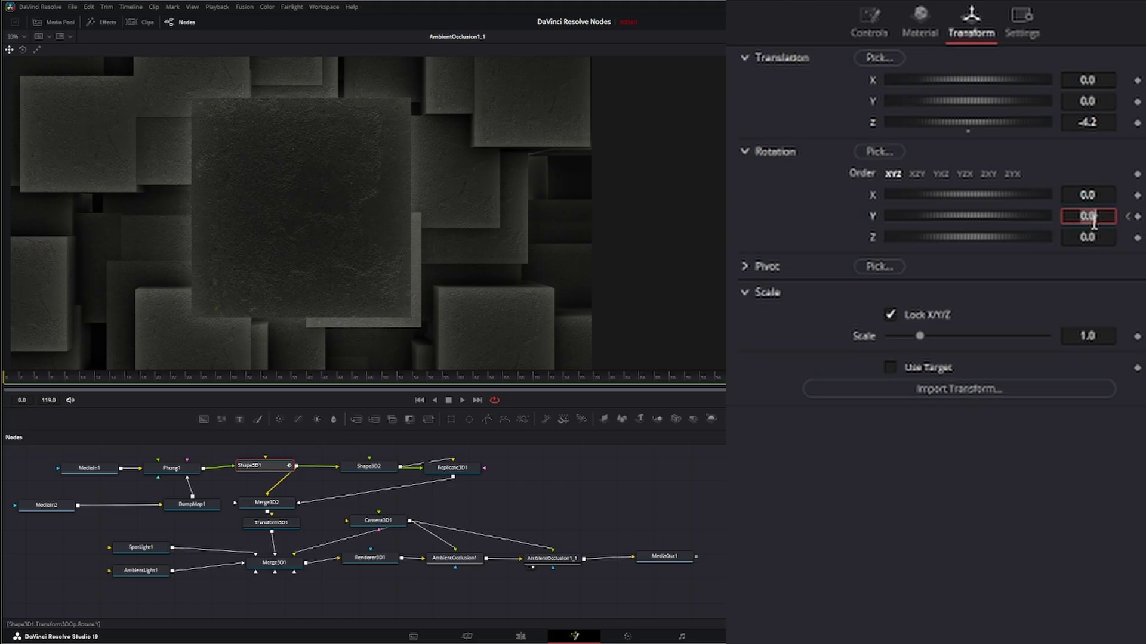
pyautogui.write('360')
pyautogui.press('Tab')
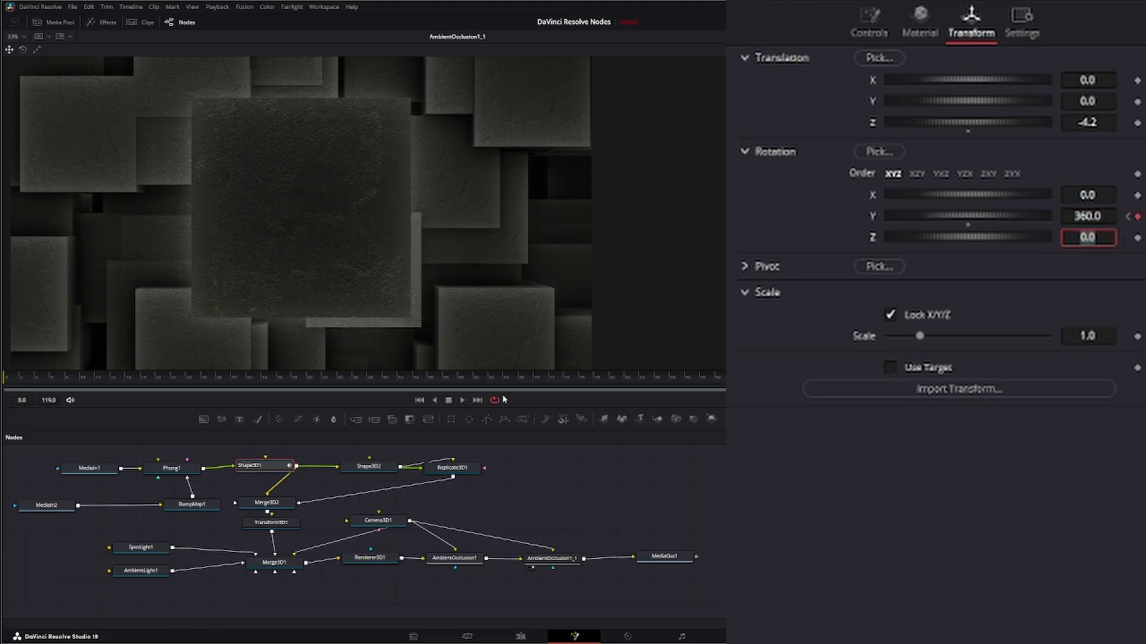
pyautogui.click(419, 401)
pyautogui.click(461, 400)
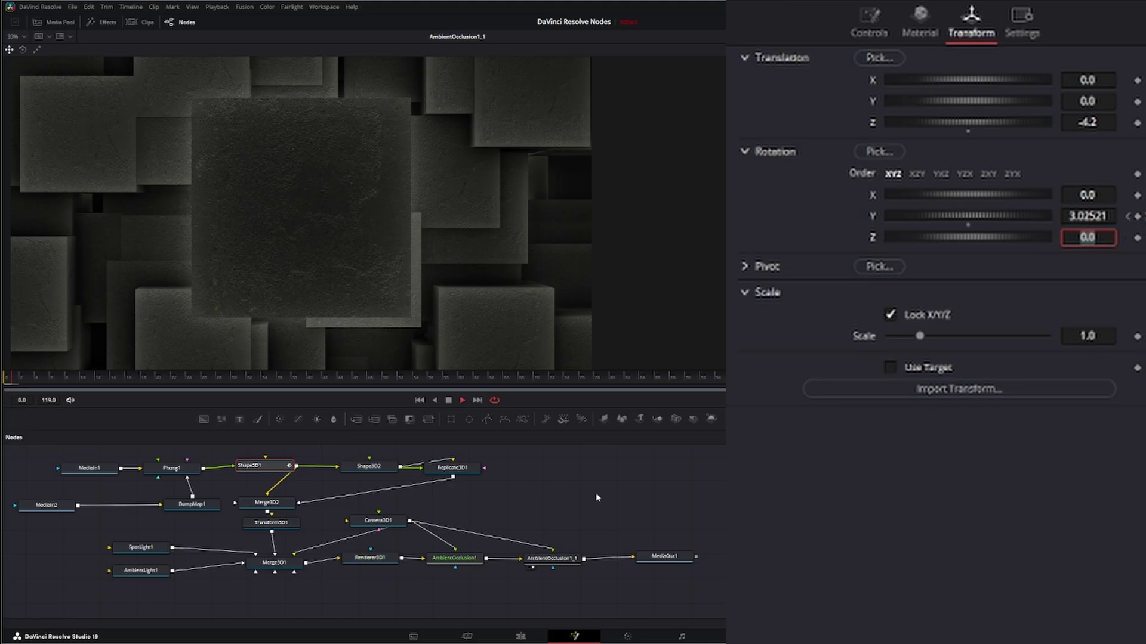